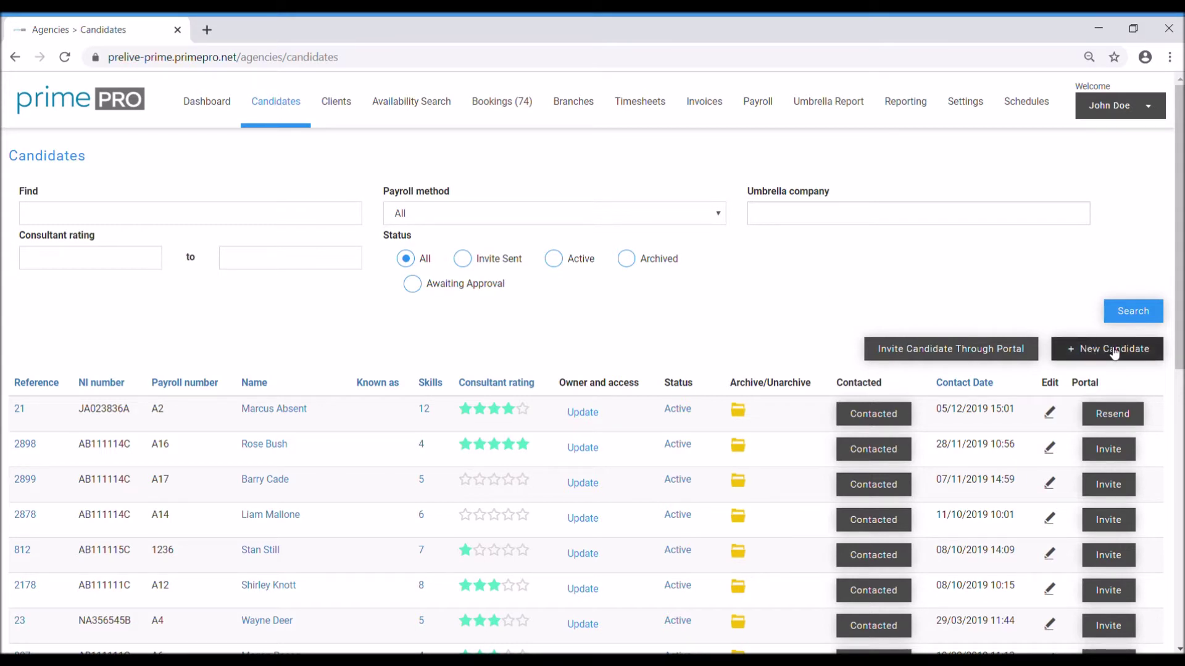
Step: Start a new candidate from the Candidates page with + New Candidate
{"action": "left_click", "coordinate": [1113, 352]}
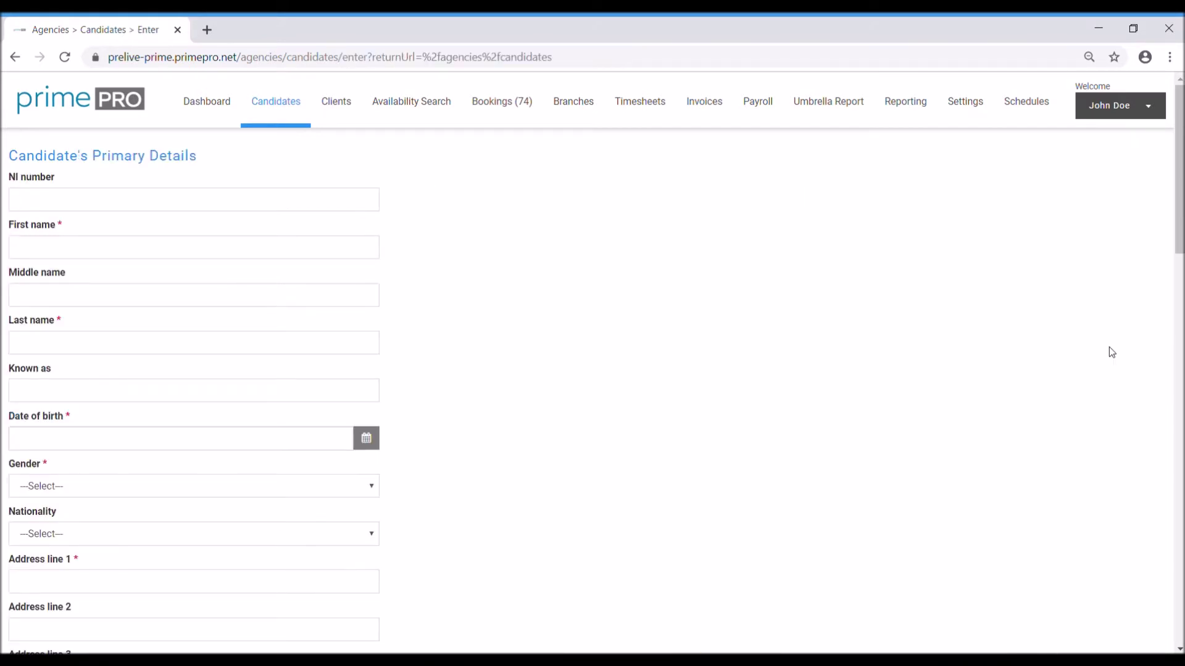
{"action": "left_click", "coordinate": [102, 199]}
{"action": "left_click", "coordinate": [116, 446]}
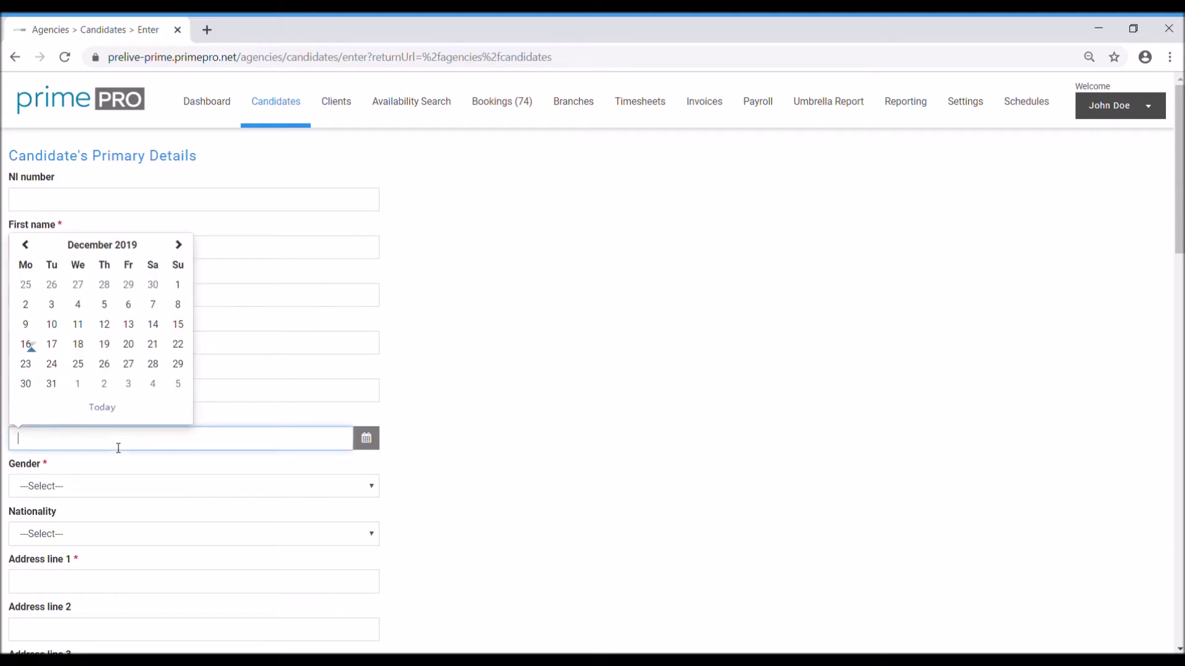
{"action": "left_click", "coordinate": [128, 375]}
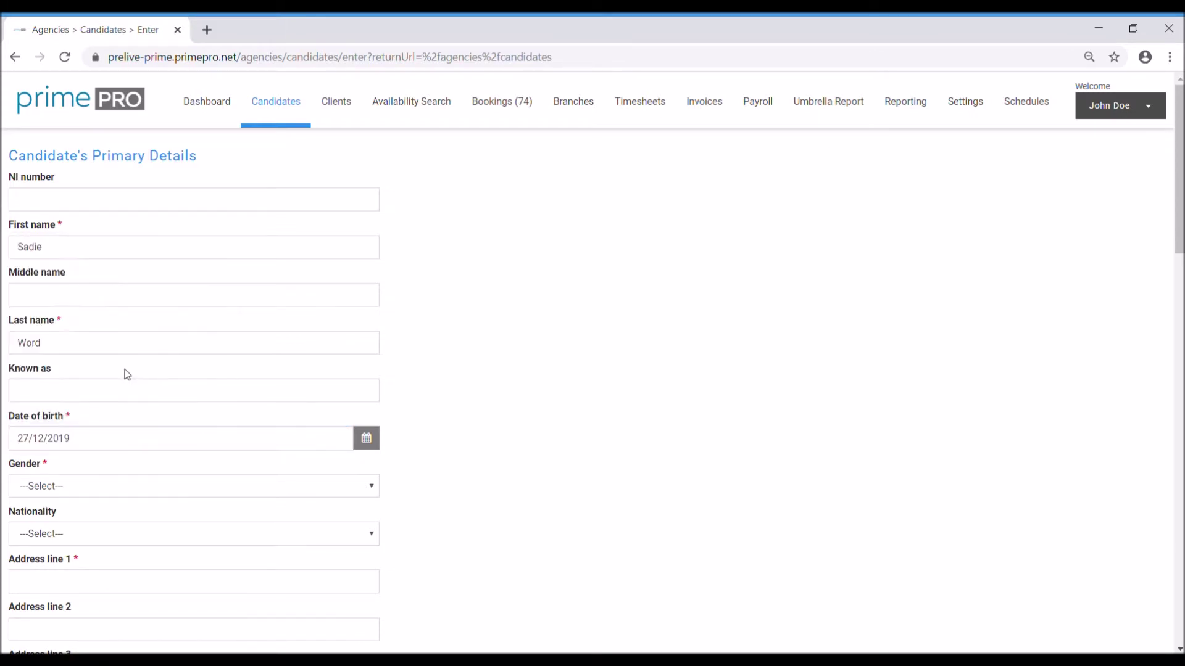
{"action": "left_click", "coordinate": [133, 442]}
{"action": "key", "text": "BackSpace"}
{"action": "key", "text": "BackSpace"}
{"action": "key", "text": "BackSpace"}
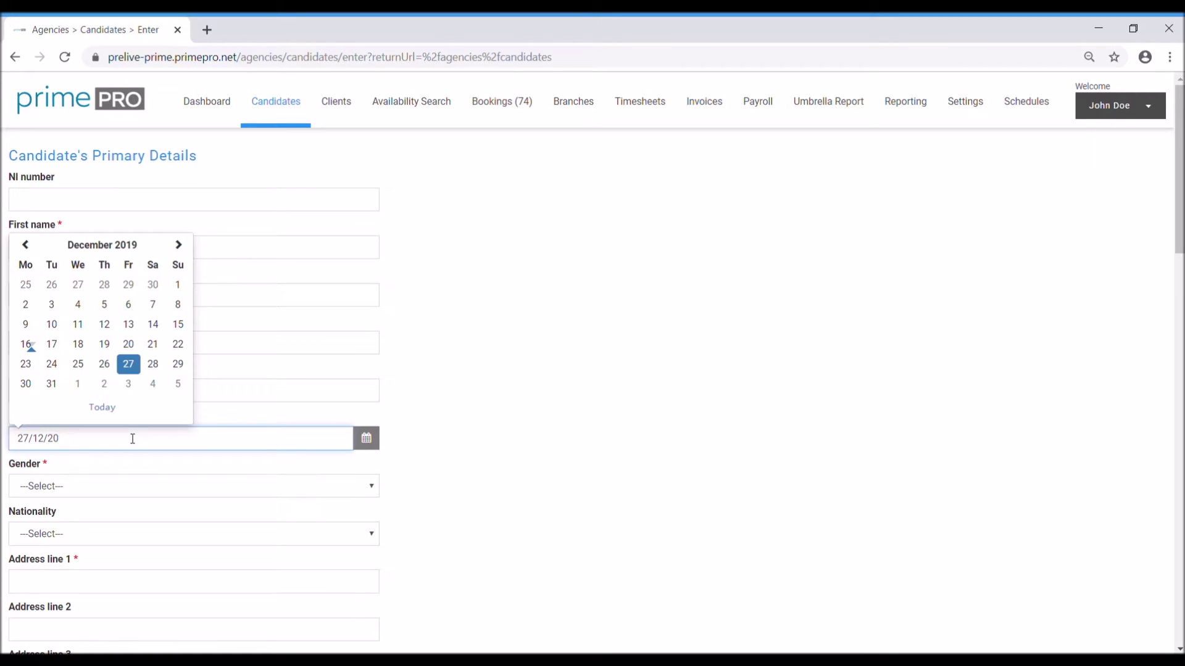
{"action": "type", "text": "1995"}
{"action": "left_click", "coordinate": [75, 490]}
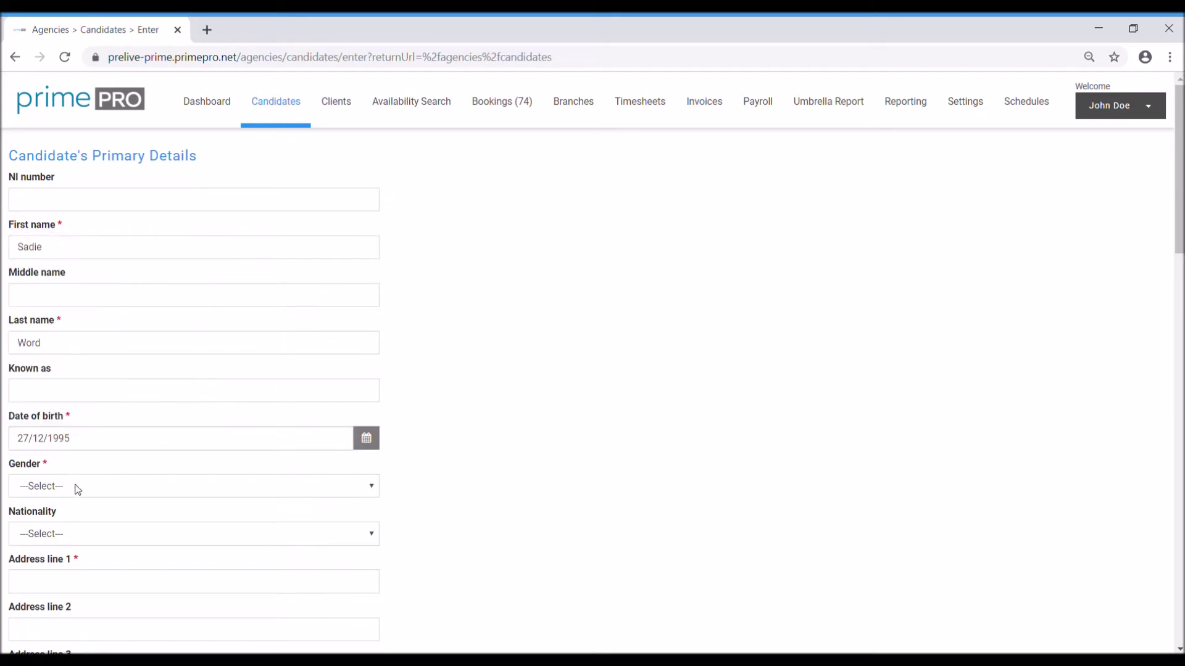
Step: Set gender to Male and nationality to British, then enter the street address, town and postcode
{"action": "left_click", "coordinate": [59, 529]}
{"action": "left_click", "coordinate": [220, 295]}
{"action": "scroll", "coordinate": [302, 585], "scroll_direction": "down", "scroll_amount": 4}
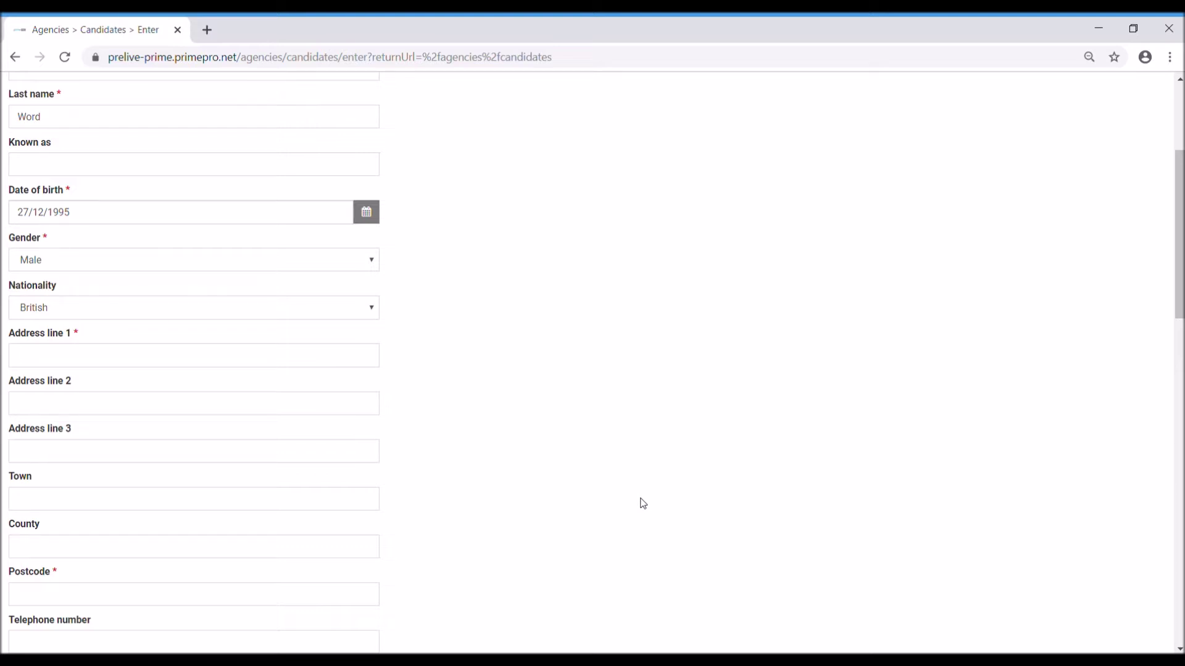
{"action": "key", "text": "Tab"}
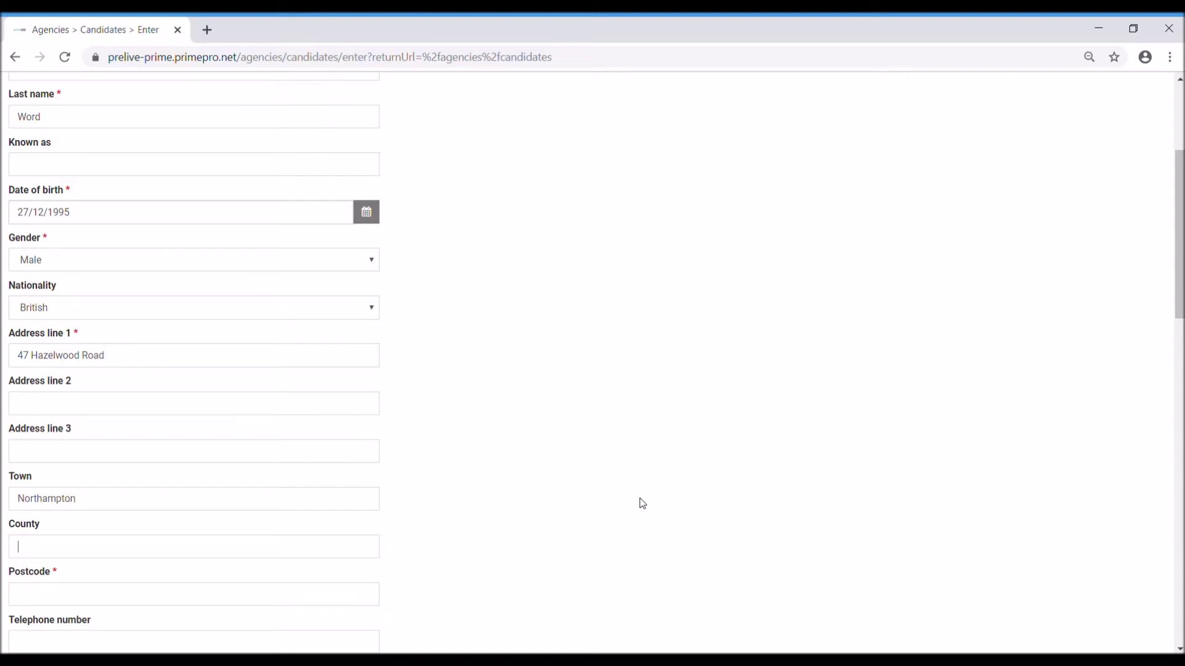
Step: Type the candidate's mobile number into the required Mobile number field
{"action": "scroll", "coordinate": [642, 503], "scroll_direction": "down", "scroll_amount": 4}
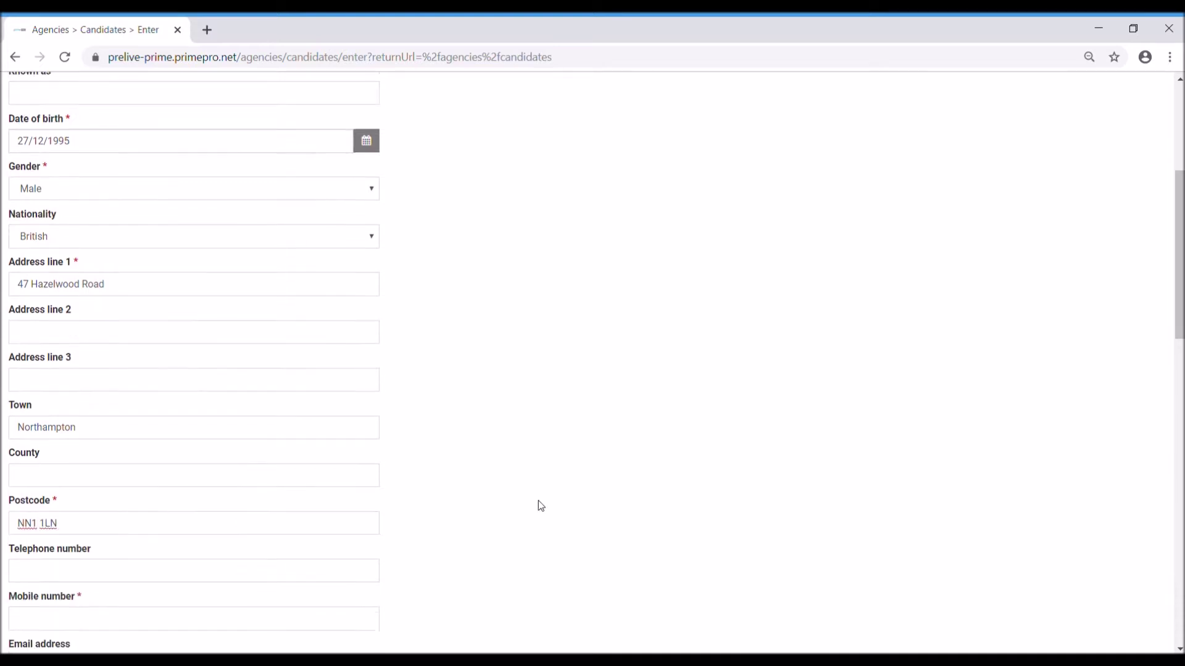
{"action": "left_click", "coordinate": [130, 414]}
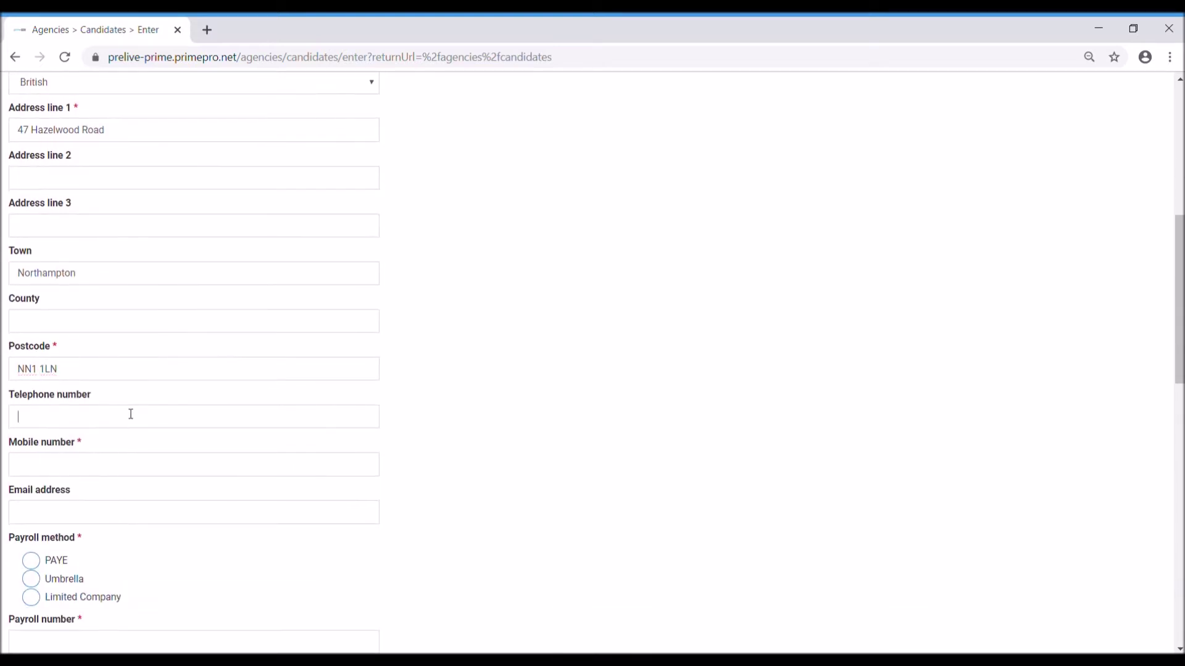
{"action": "left_click", "coordinate": [127, 473]}
{"action": "left_click", "coordinate": [127, 424]}
{"action": "left_click", "coordinate": [110, 473]}
{"action": "triple_click", "coordinate": [82, 445]}
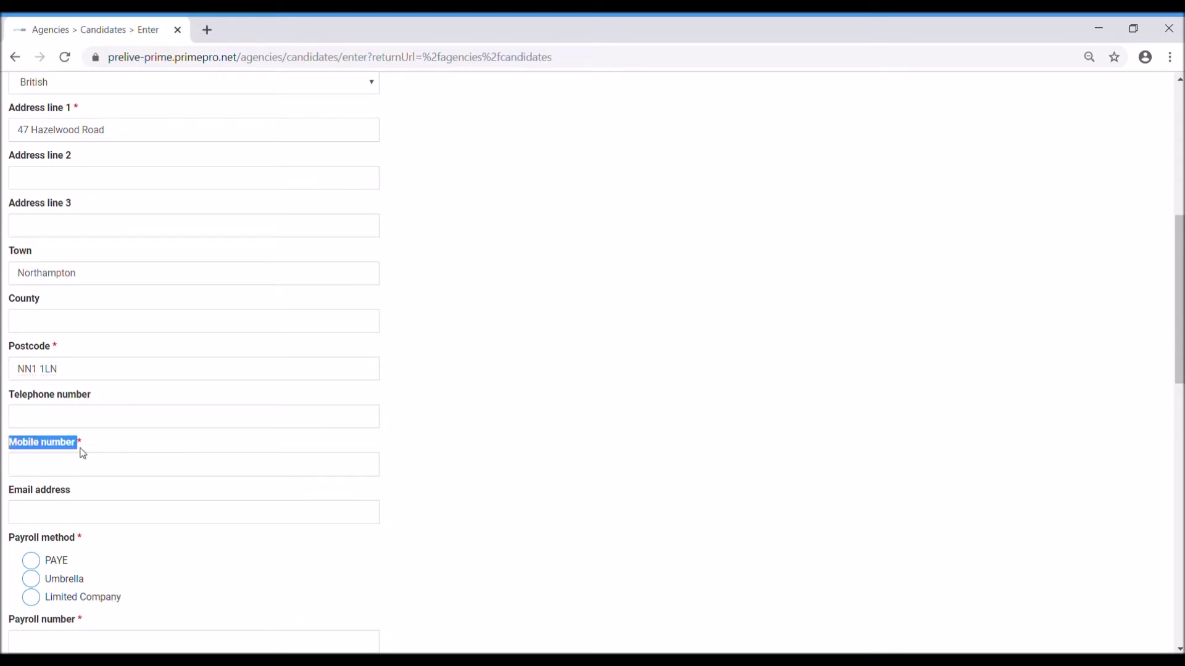
{"action": "left_click", "coordinate": [84, 450]}
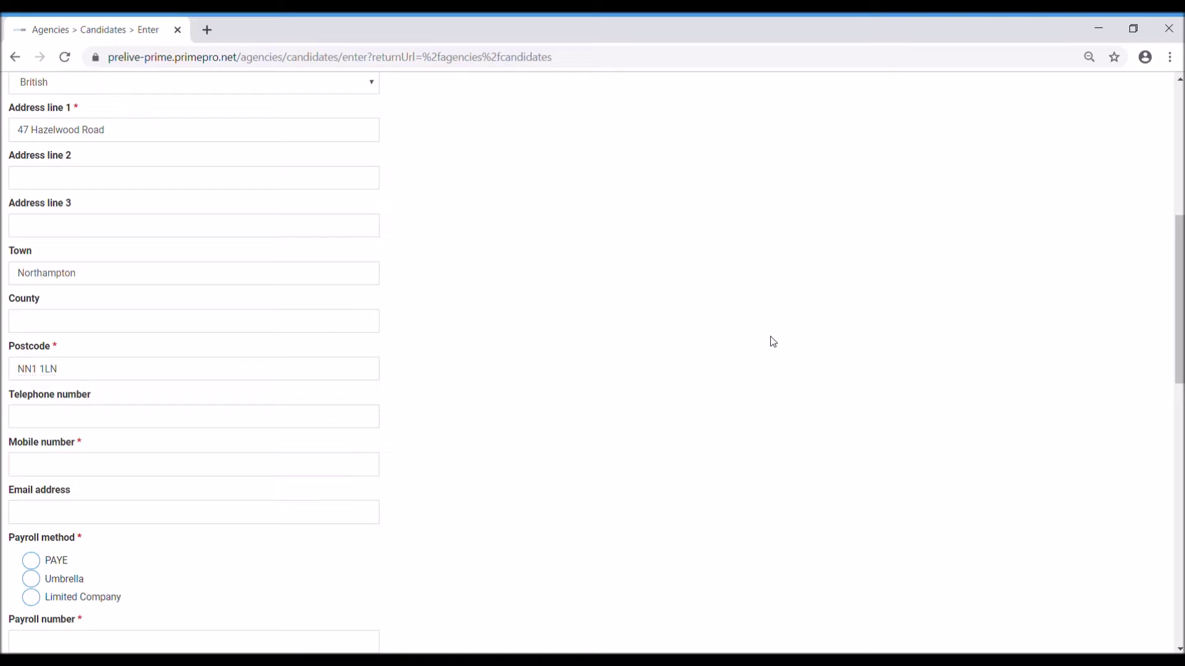
{"action": "type", "text": "012345678"}
{"action": "scroll", "coordinate": [773, 342], "scroll_direction": "down", "scroll_amount": 3}
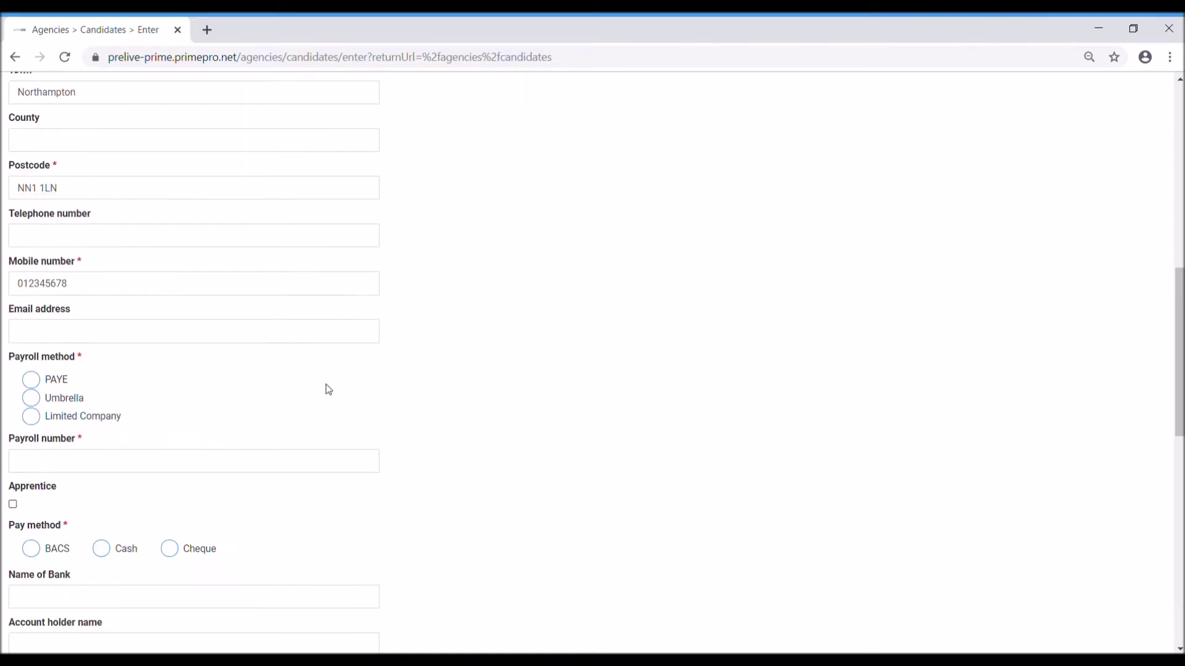
Step: Select PAYE as the payroll method and look over the bank, document and statement fields
{"action": "left_click", "coordinate": [188, 336]}
{"action": "scroll", "coordinate": [191, 386], "scroll_direction": "down", "scroll_amount": 2}
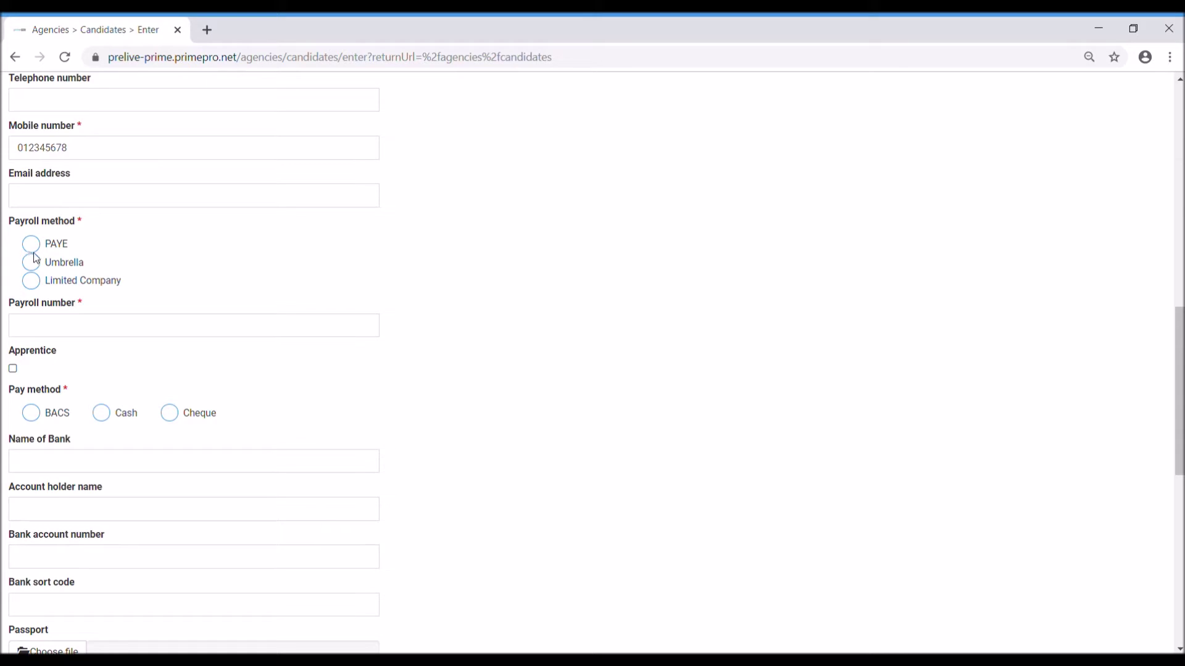
{"action": "left_click", "coordinate": [32, 245]}
{"action": "scroll", "coordinate": [306, 312], "scroll_direction": "down", "scroll_amount": 4}
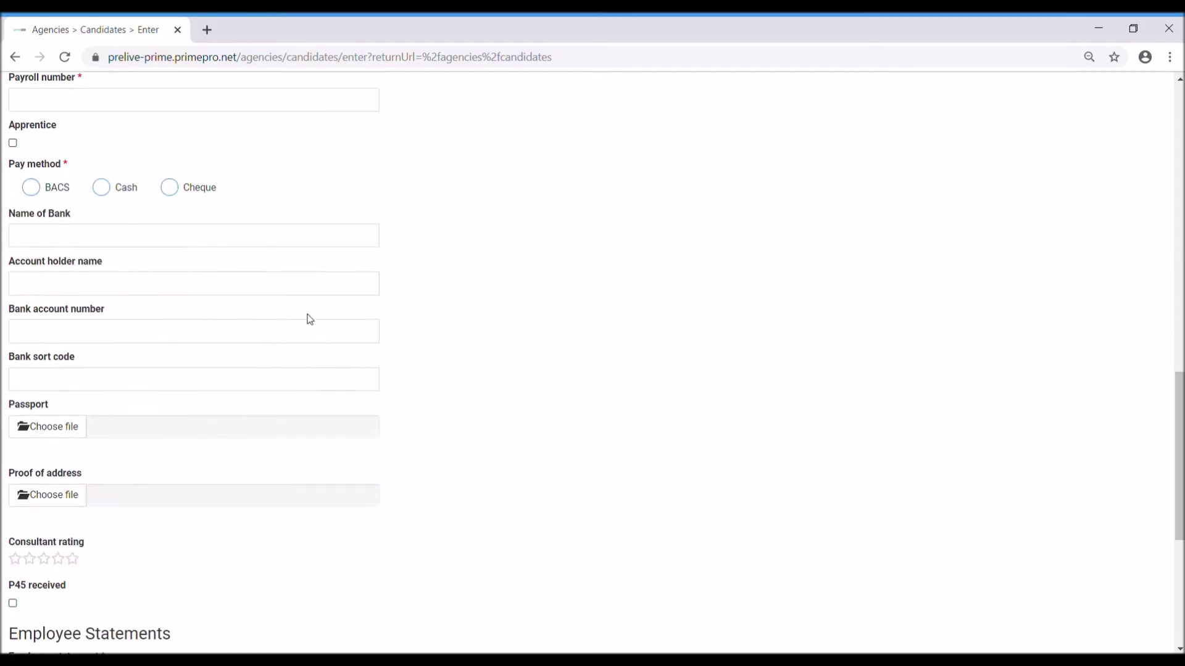
{"action": "scroll", "coordinate": [320, 332], "scroll_direction": "down", "scroll_amount": 6}
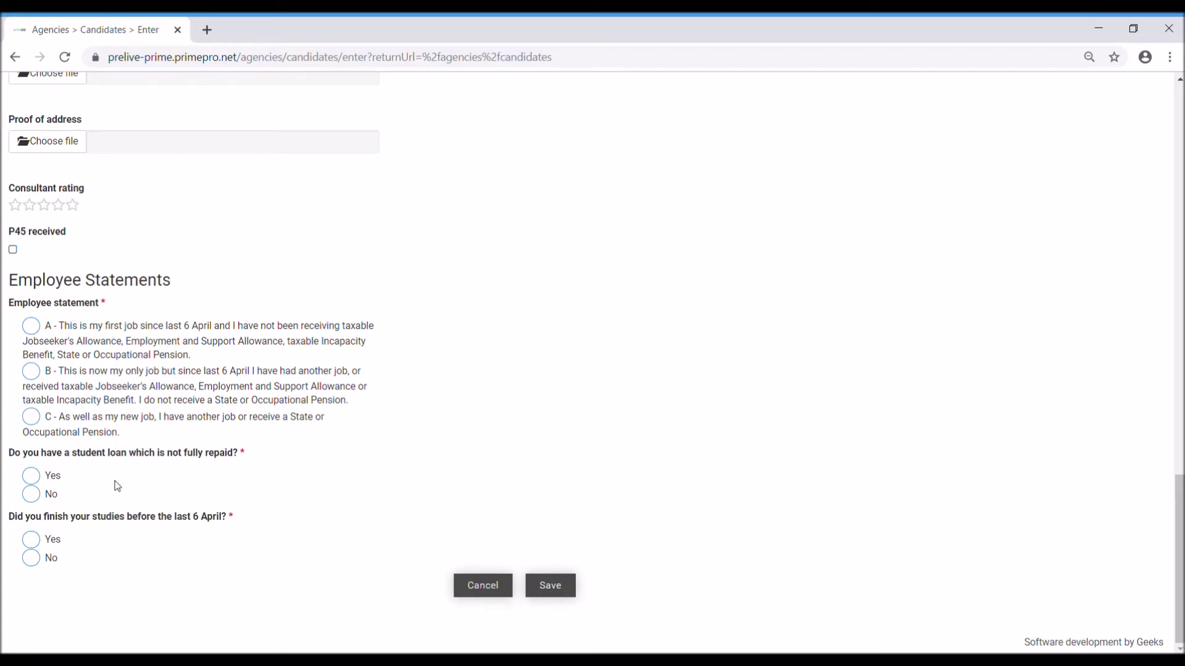
{"action": "scroll", "coordinate": [240, 480], "scroll_direction": "up", "scroll_amount": 6}
{"action": "scroll", "coordinate": [250, 481], "scroll_direction": "down", "scroll_amount": 3}
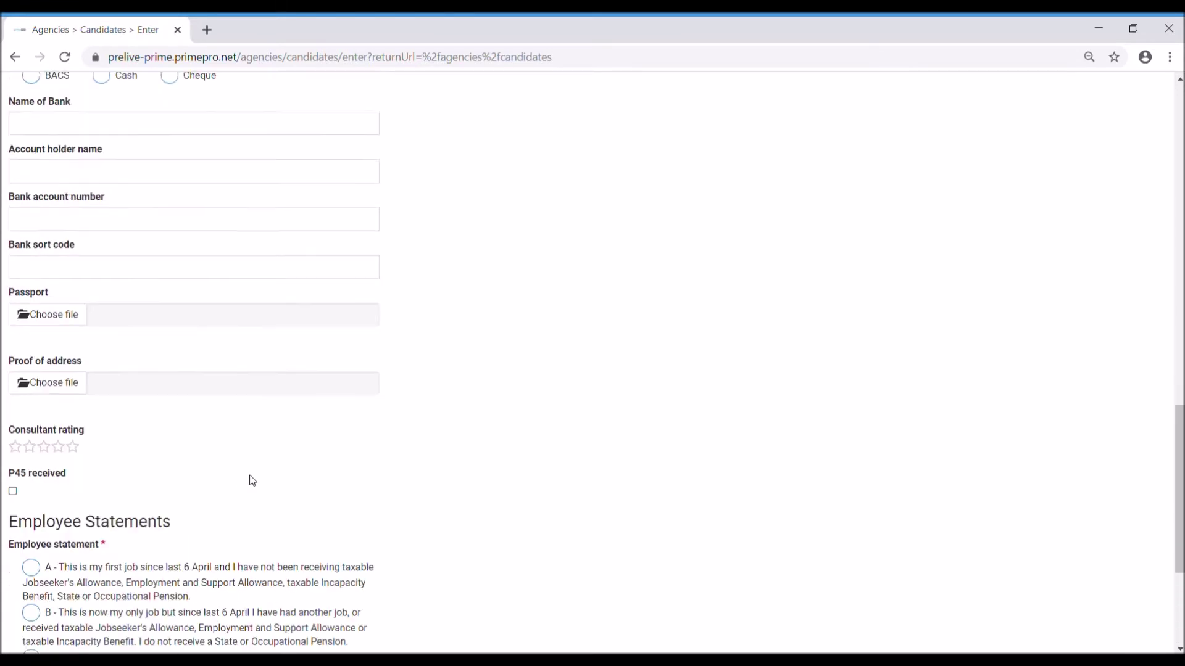
{"action": "scroll", "coordinate": [325, 600], "scroll_direction": "down", "scroll_amount": 3}
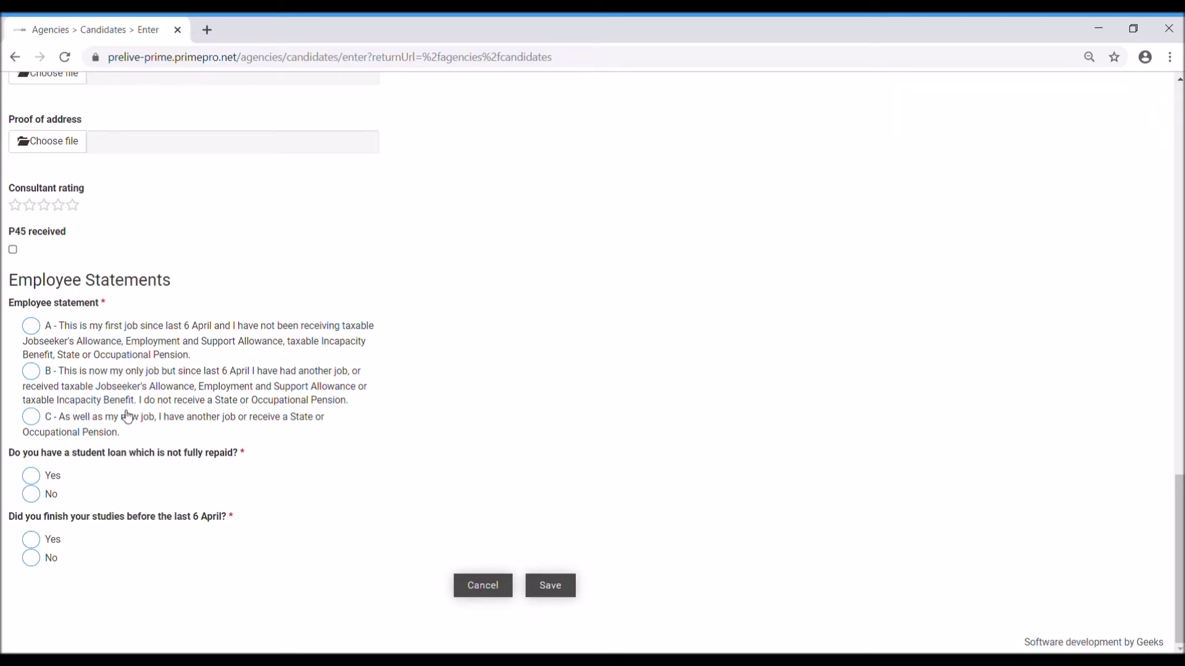
{"action": "scroll", "coordinate": [283, 410], "scroll_direction": "up", "scroll_amount": 7}
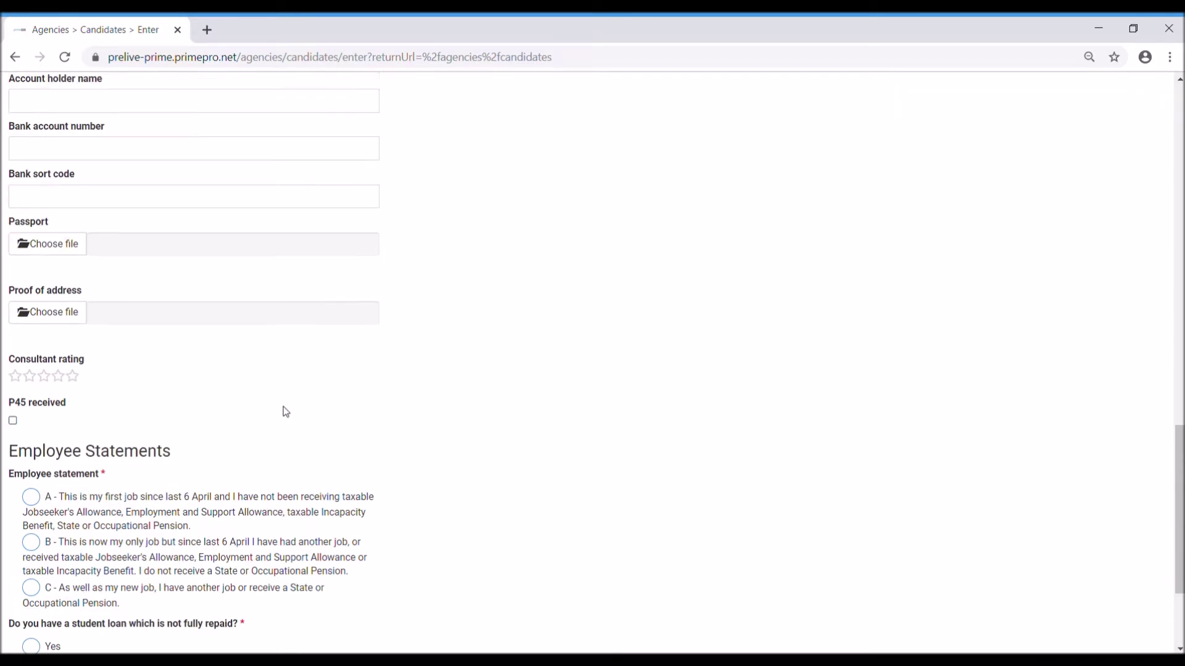
{"action": "scroll", "coordinate": [296, 413], "scroll_direction": "up", "scroll_amount": 5}
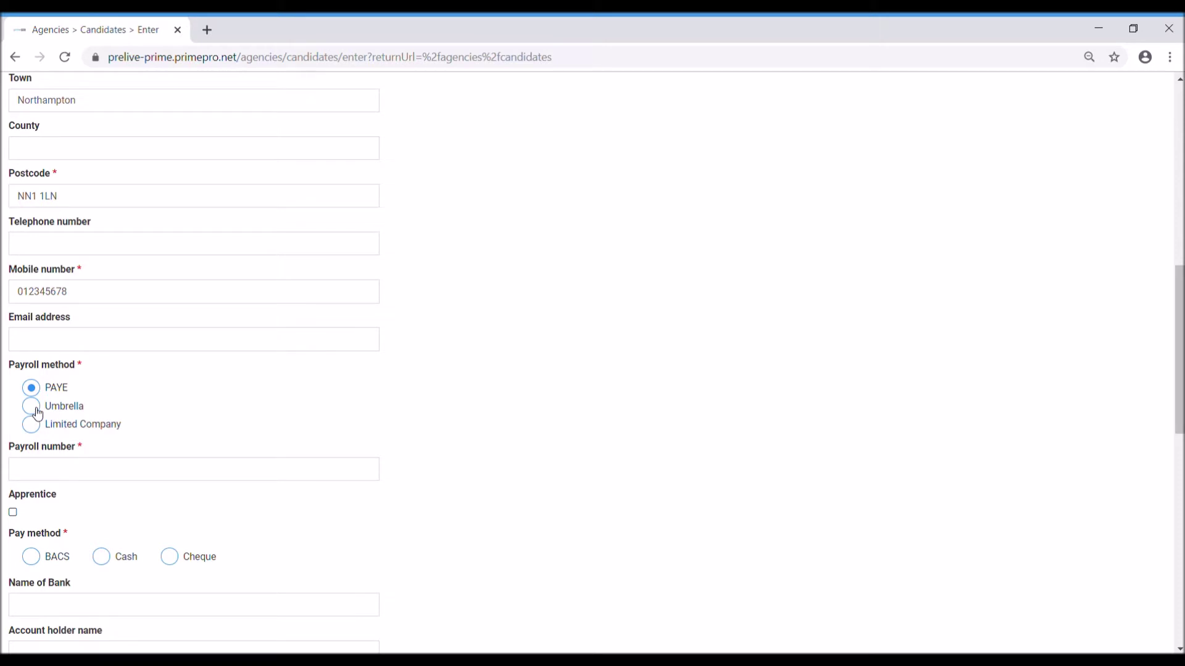
{"action": "left_click", "coordinate": [32, 407]}
{"action": "scroll", "coordinate": [335, 425], "scroll_direction": "down", "scroll_amount": 6}
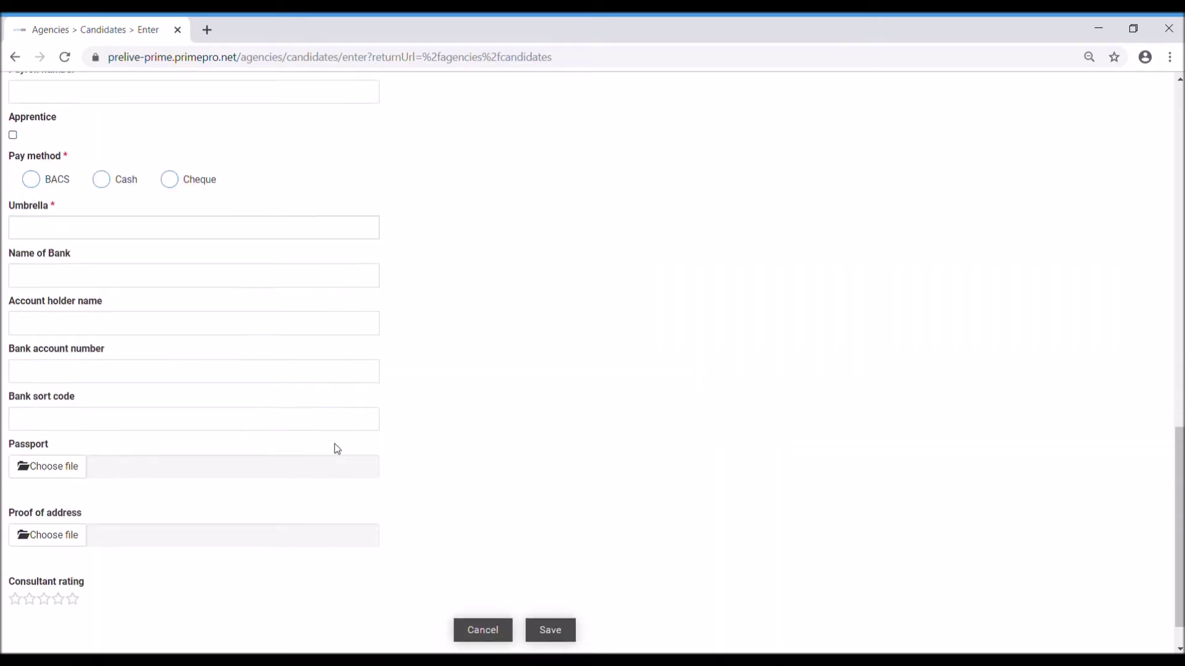
{"action": "scroll", "coordinate": [337, 449], "scroll_direction": "down", "scroll_amount": 1}
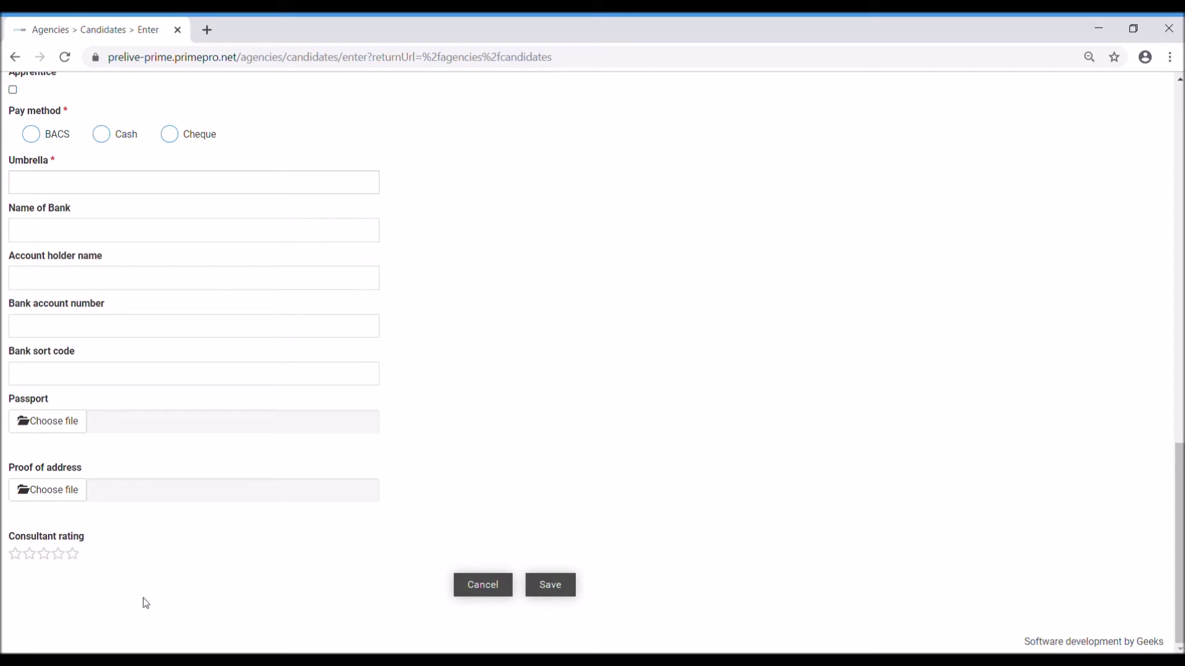
{"action": "left_click", "coordinate": [122, 183]}
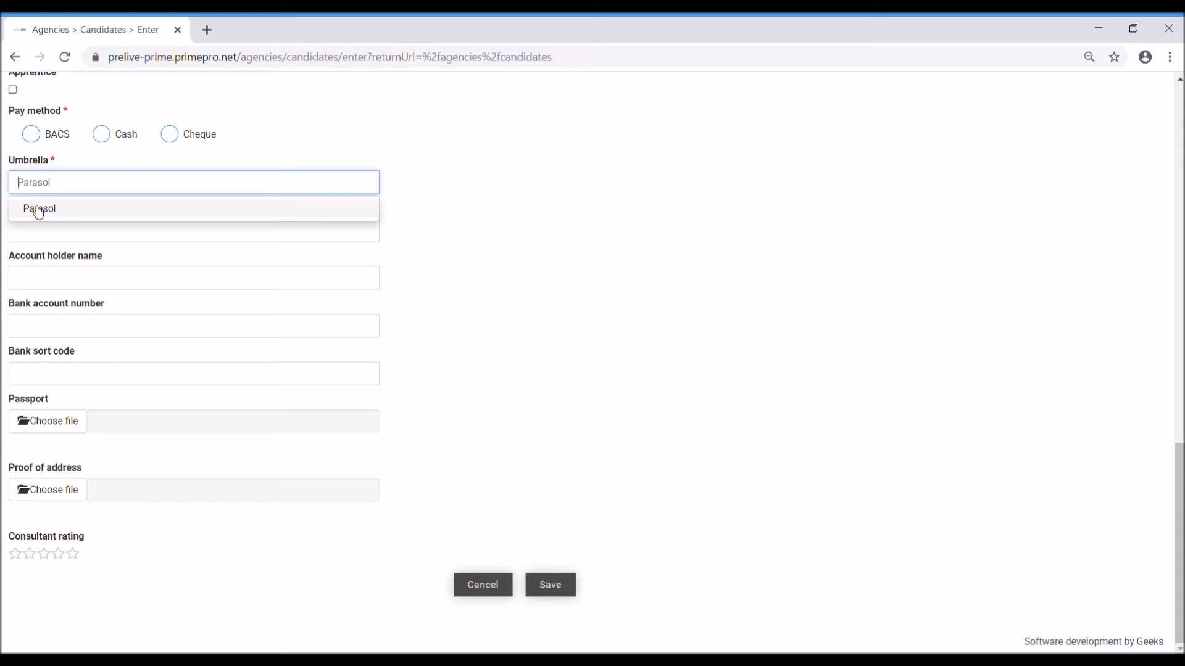
{"action": "scroll", "coordinate": [98, 175], "scroll_direction": "up", "scroll_amount": 2}
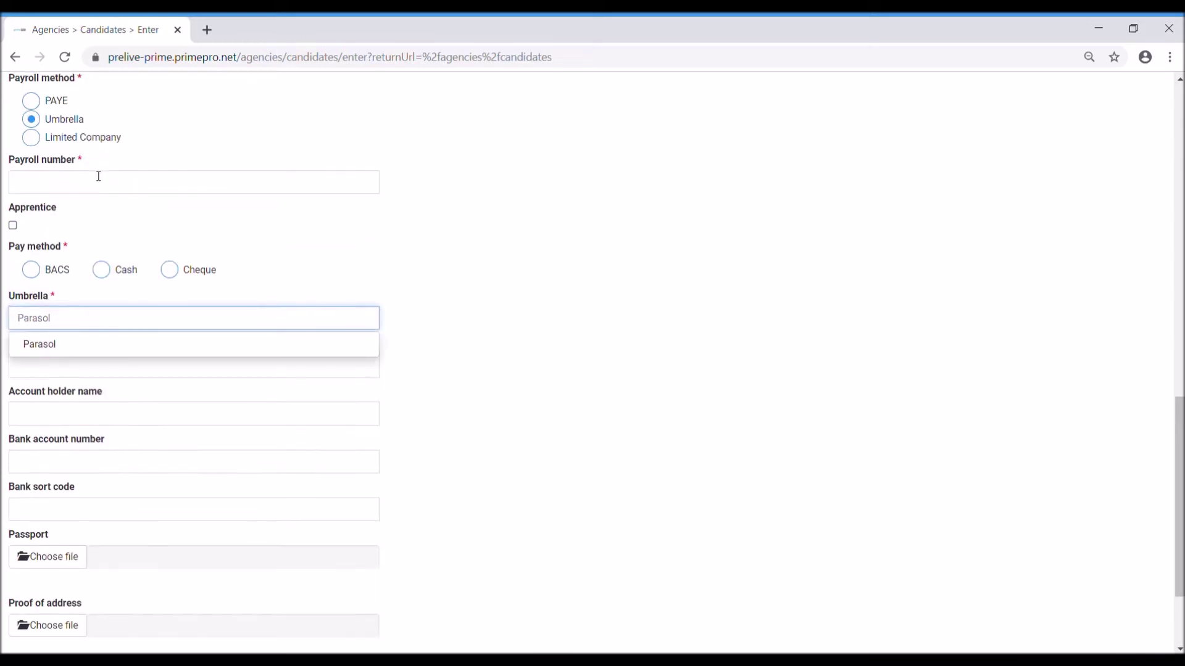
{"action": "left_click", "coordinate": [70, 143]}
{"action": "scroll", "coordinate": [185, 142], "scroll_direction": "down", "scroll_amount": 3}
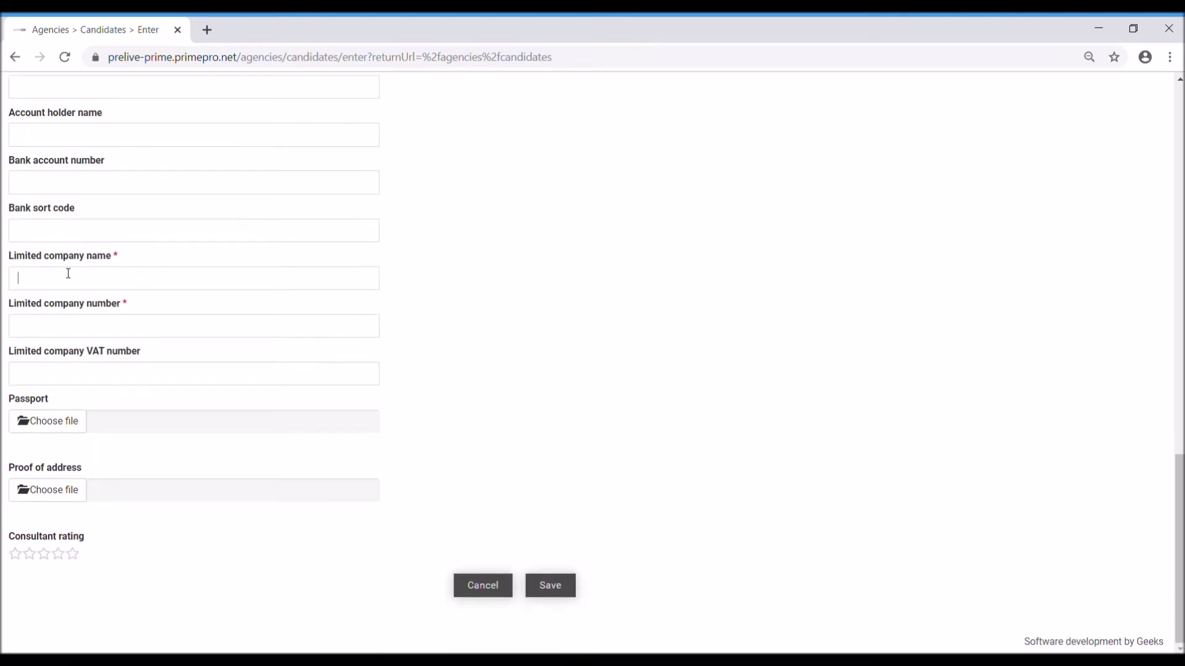
{"action": "left_click", "coordinate": [57, 326]}
{"action": "left_click", "coordinate": [84, 376]}
{"action": "left_click", "coordinate": [84, 373]}
{"action": "scroll", "coordinate": [202, 320], "scroll_direction": "up", "scroll_amount": 6}
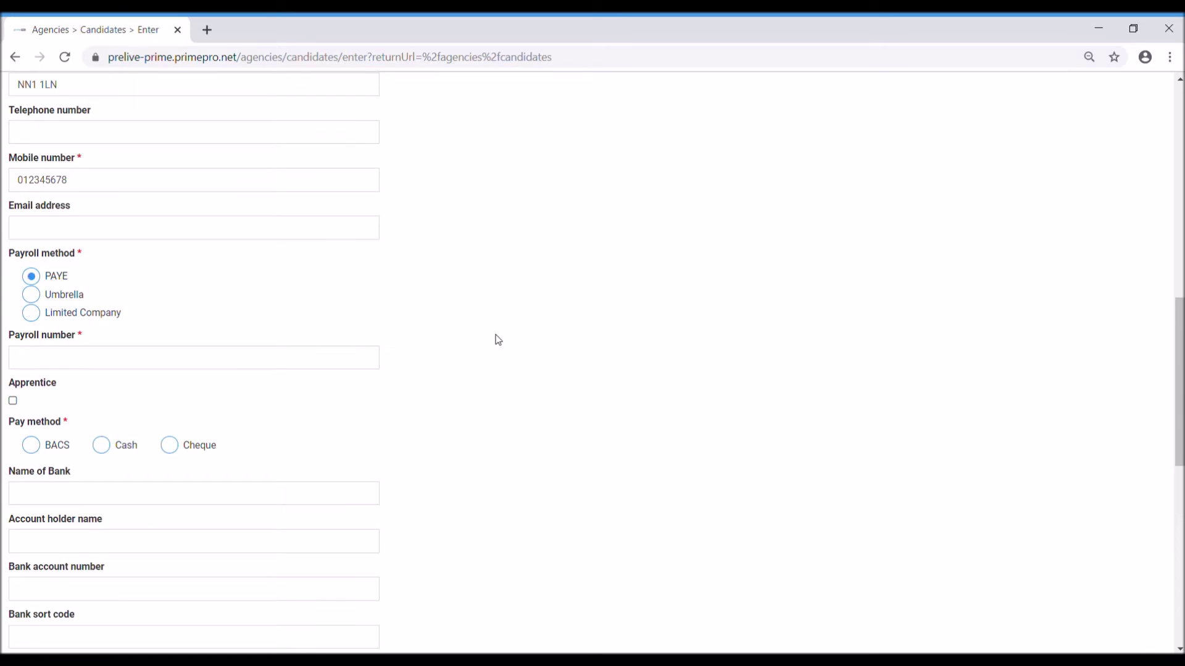
Step: Choose BACS as the pay method and enter WOR01 as the payroll number
{"action": "scroll", "coordinate": [487, 339], "scroll_direction": "down", "scroll_amount": 3}
{"action": "left_click", "coordinate": [39, 267]}
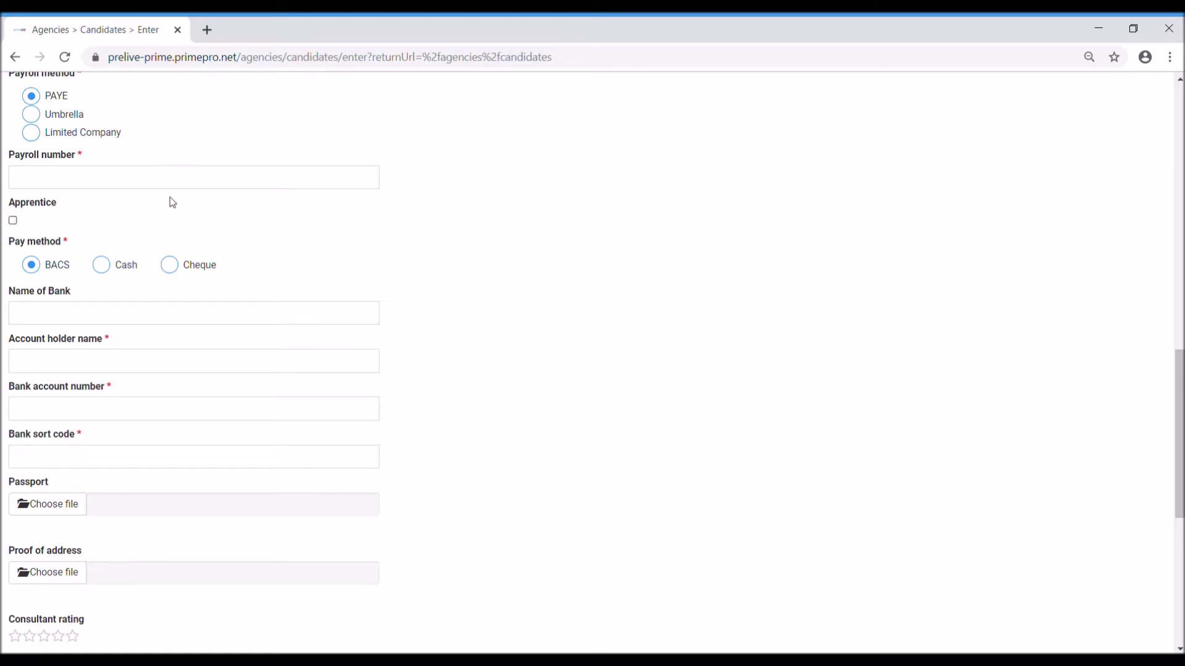
{"action": "scroll", "coordinate": [497, 249], "scroll_direction": "up", "scroll_amount": 3}
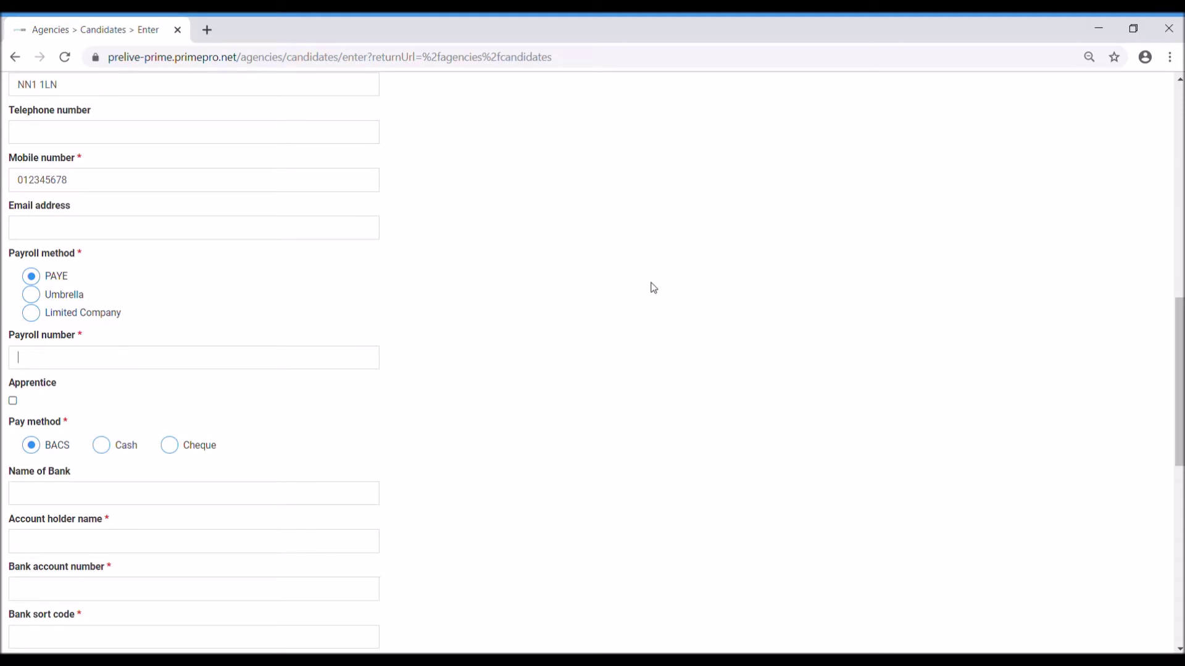
{"action": "type", "text": "AB"}
{"action": "key", "text": "BackSpace"}
{"action": "key", "text": "BackSpace"}
{"action": "scroll", "coordinate": [653, 288], "scroll_direction": "up", "scroll_amount": 11}
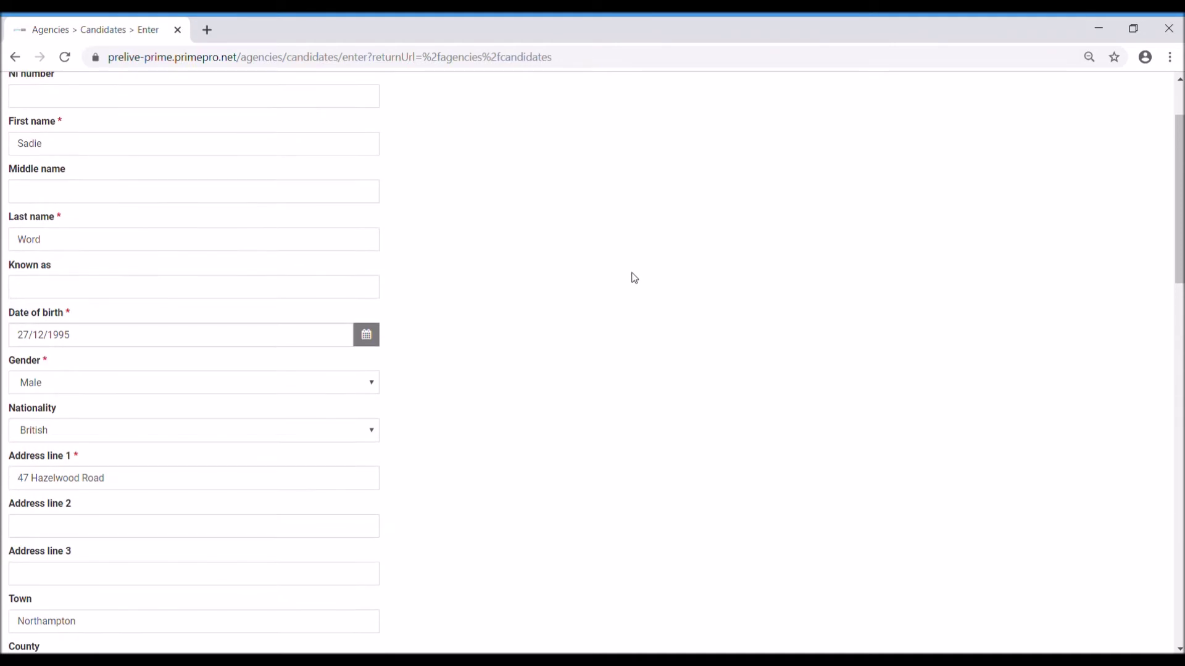
{"action": "scroll", "coordinate": [641, 276], "scroll_direction": "up", "scroll_amount": 1}
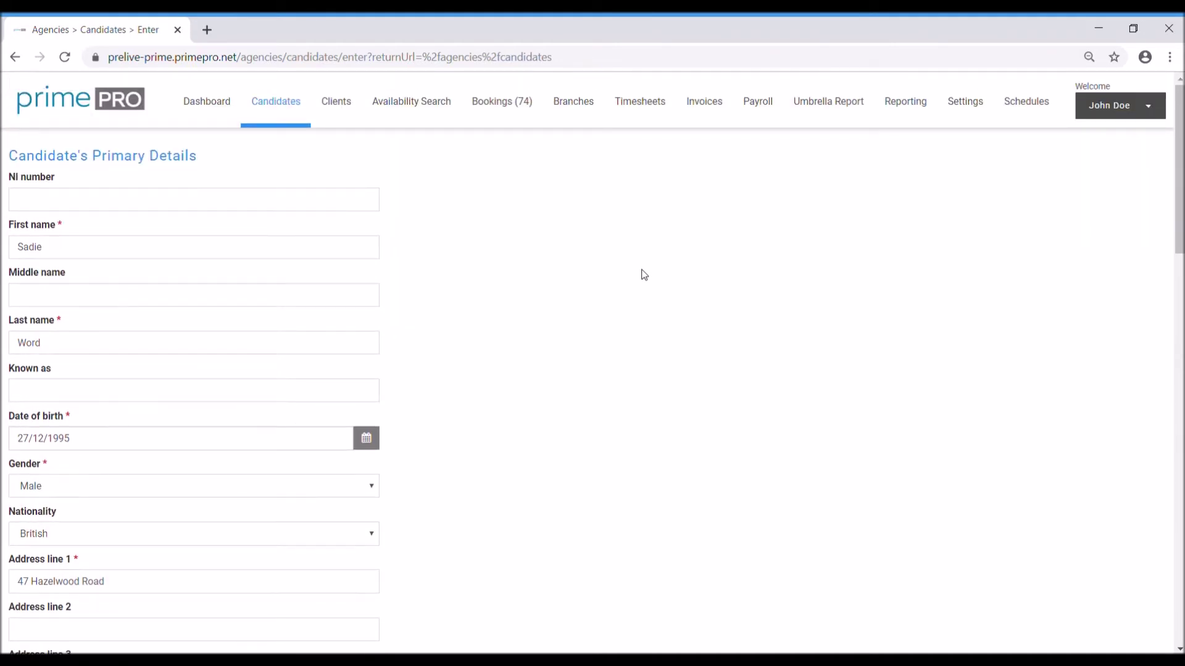
{"action": "scroll", "coordinate": [644, 274], "scroll_direction": "down", "scroll_amount": 13}
{"action": "scroll", "coordinate": [668, 273], "scroll_direction": "down", "scroll_amount": 1}
{"action": "type", "text": "WOR01"}
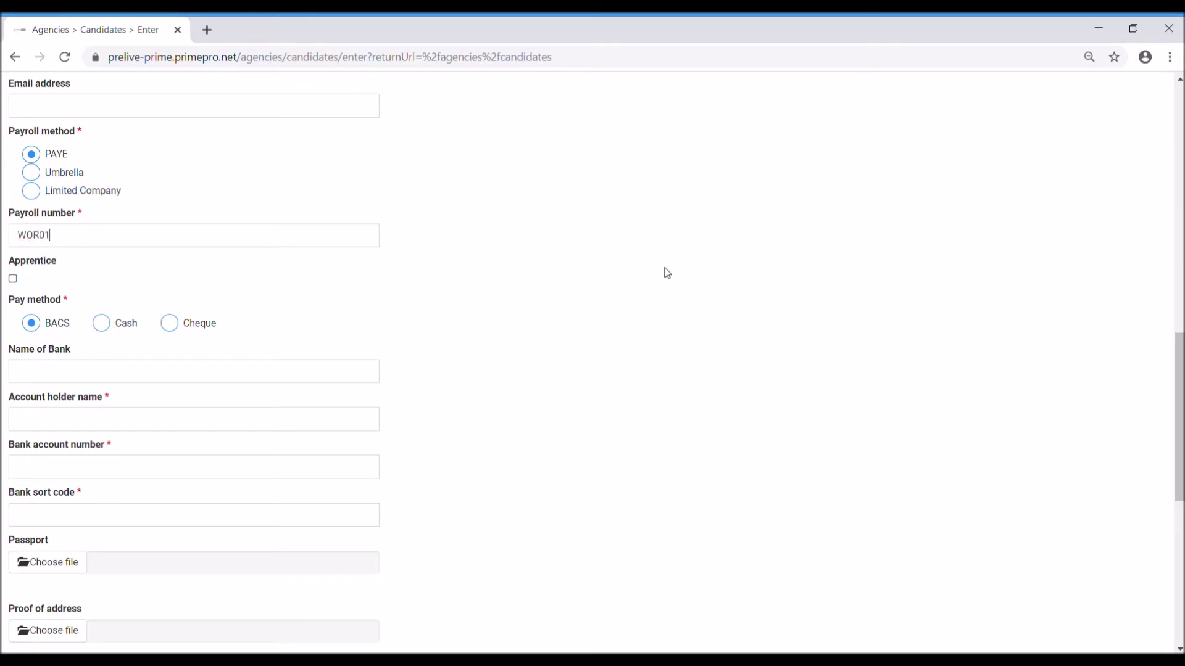
{"action": "left_click", "coordinate": [121, 377]}
Step: Enter Lloyds Bank as the bank, plus the account holder name, account number and sort code
{"action": "type", "text": "Lloyds Bank"}
{"action": "key", "text": "Tab"}
{"action": "type", "text": "s"}
{"action": "key", "text": "BackSpace"}
{"action": "type", "text": "S Word"}
{"action": "type", "text": "1234567"}
{"action": "type", "text": "8"}
{"action": "left_click", "coordinate": [113, 514]}
{"action": "type", "text": "123456"}
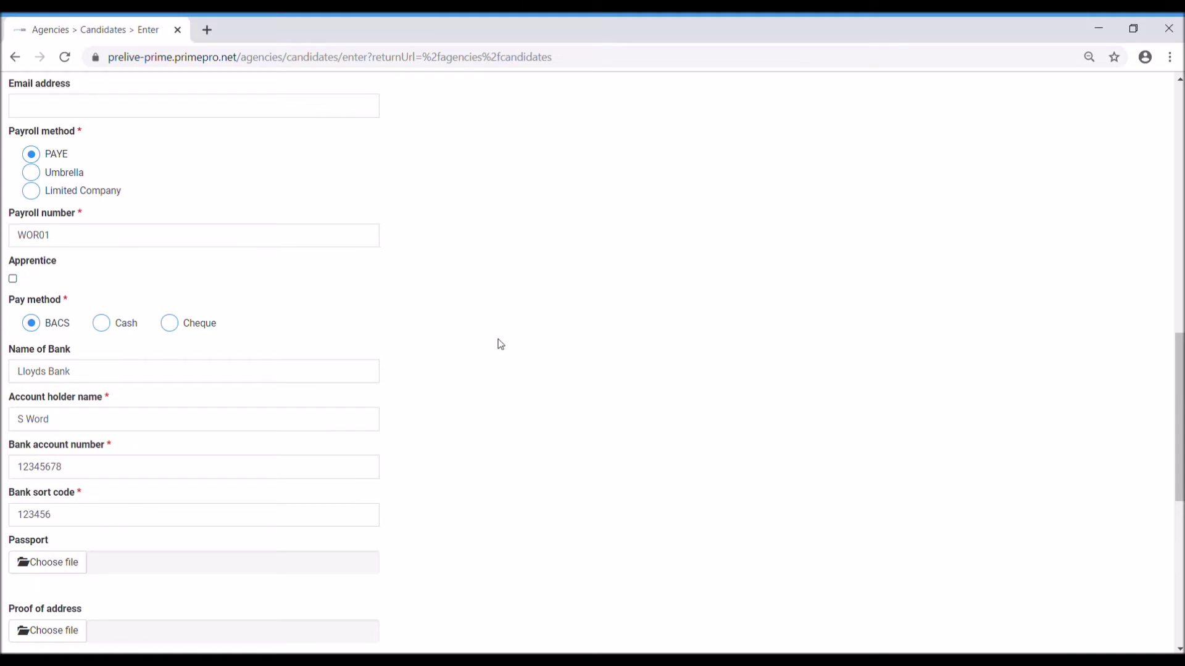
{"action": "scroll", "coordinate": [432, 382], "scroll_direction": "down", "scroll_amount": 3}
Step: Pick employee statement A, answer No to the student-loan and studies questions, and save
{"action": "scroll", "coordinate": [185, 369], "scroll_direction": "down", "scroll_amount": 2}
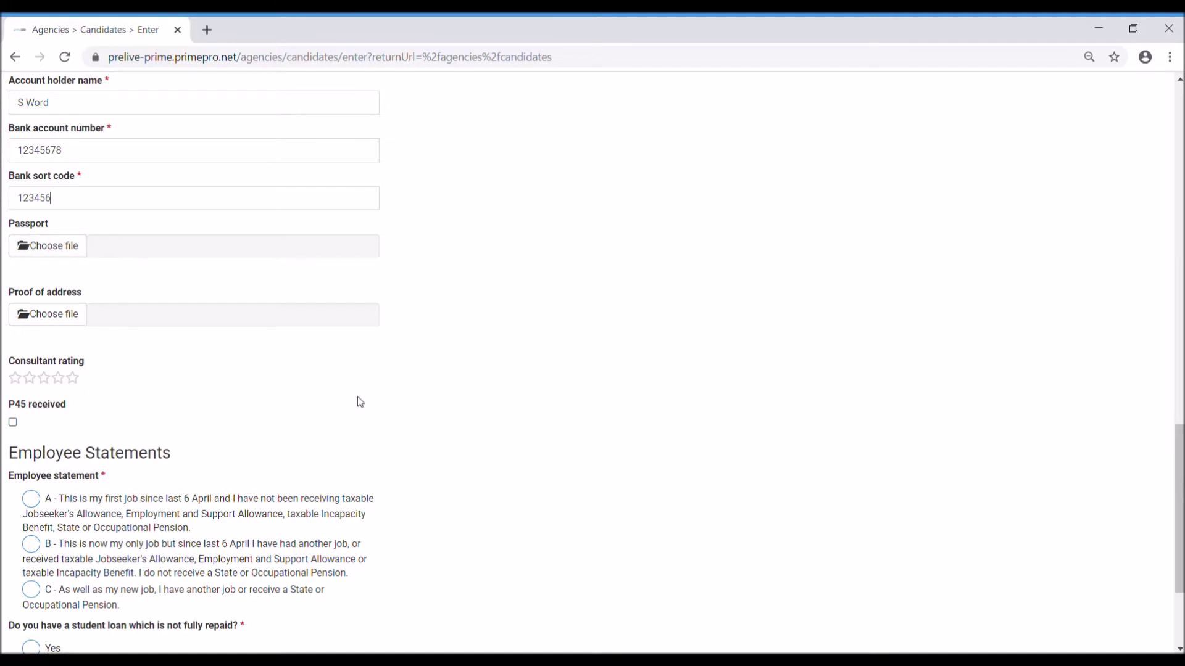
{"action": "scroll", "coordinate": [360, 402], "scroll_direction": "down", "scroll_amount": 3}
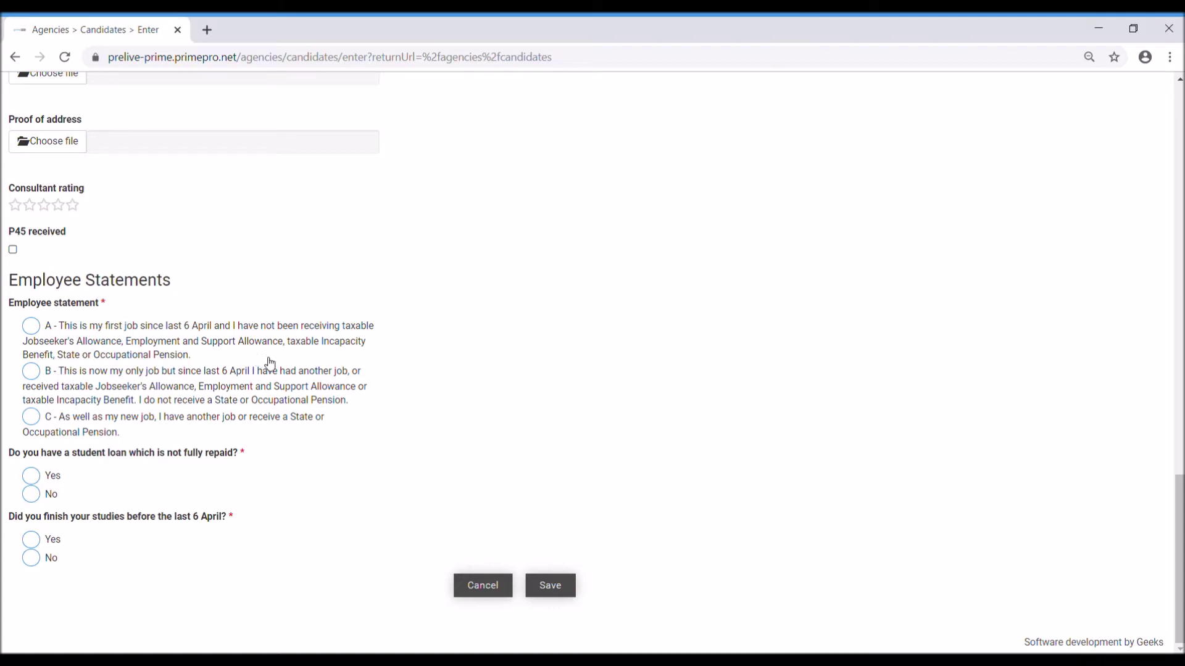
{"action": "left_click", "coordinate": [31, 336]}
{"action": "left_click", "coordinate": [32, 495]}
{"action": "left_click", "coordinate": [32, 559]}
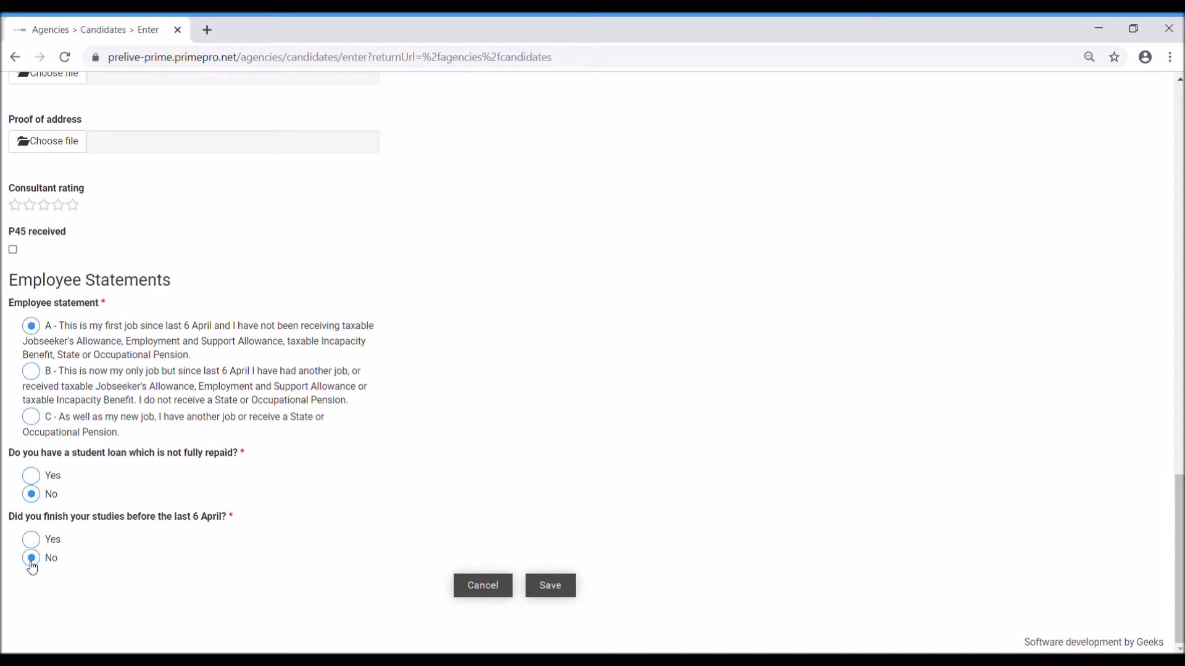
{"action": "left_click", "coordinate": [558, 594]}
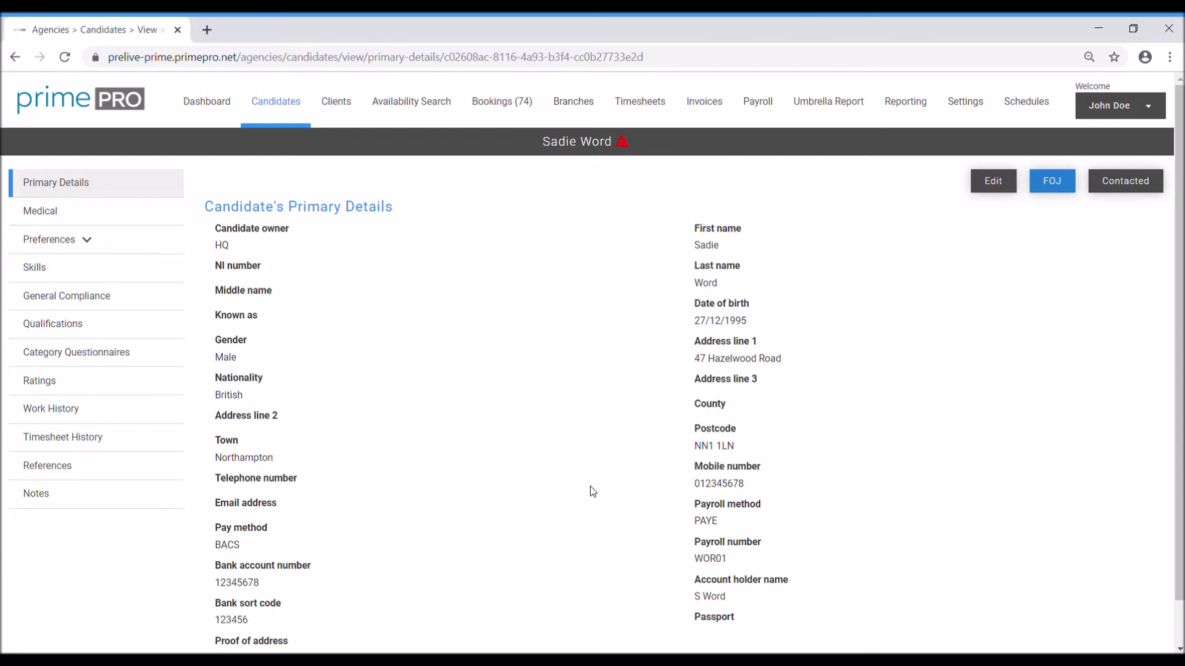
Step: Review the saved Primary Details page, then go to the Candidates list
{"action": "scroll", "coordinate": [1018, 455], "scroll_direction": "down", "scroll_amount": 1}
{"action": "scroll", "coordinate": [1005, 445], "scroll_direction": "up", "scroll_amount": 1}
{"action": "left_click", "coordinate": [290, 106]}
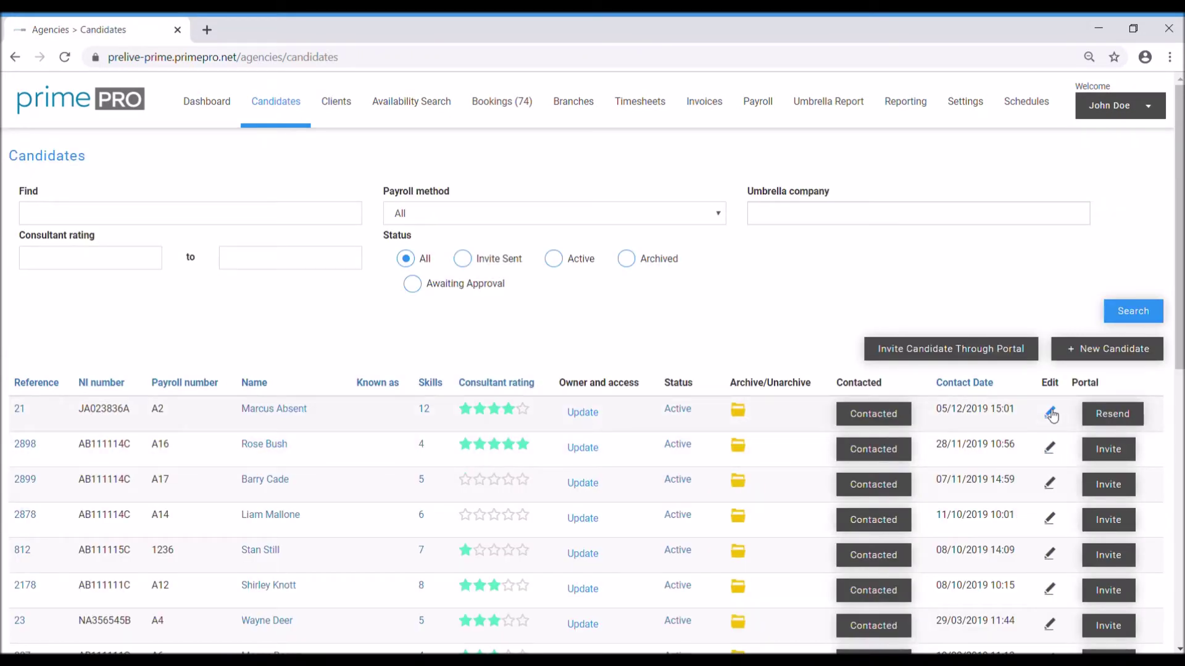
Step: Return to the candidate's record and check the Medical questionnaire, with every condition answered No
{"action": "left_click", "coordinate": [15, 57]}
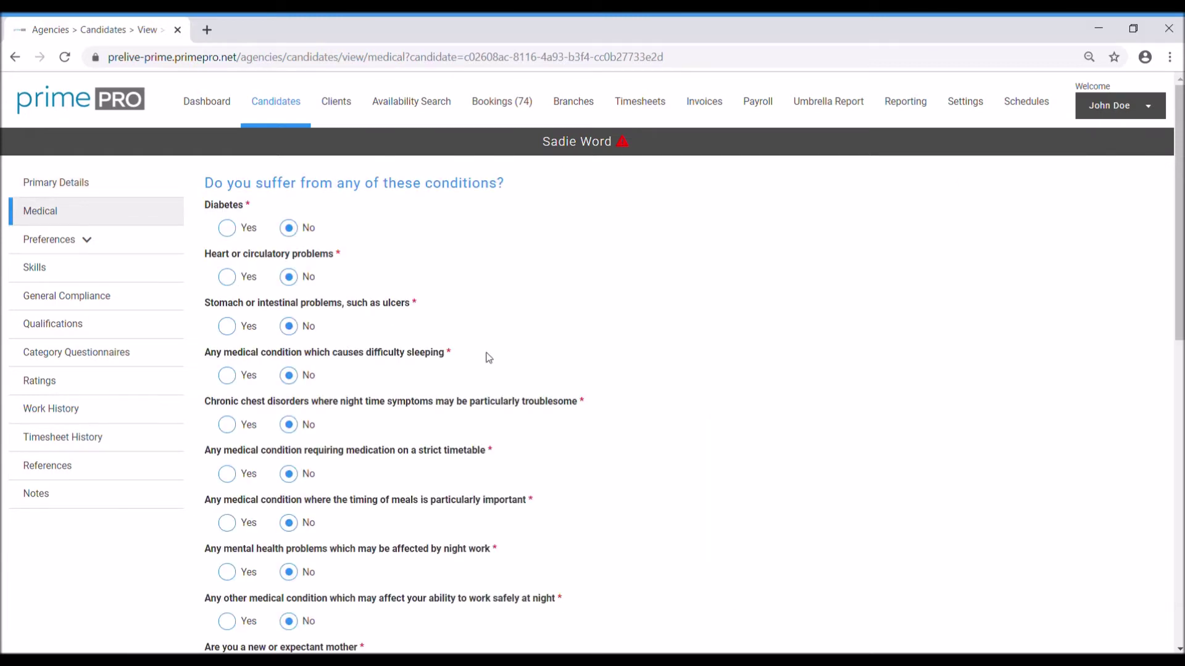
{"action": "scroll", "coordinate": [519, 355], "scroll_direction": "down", "scroll_amount": 3}
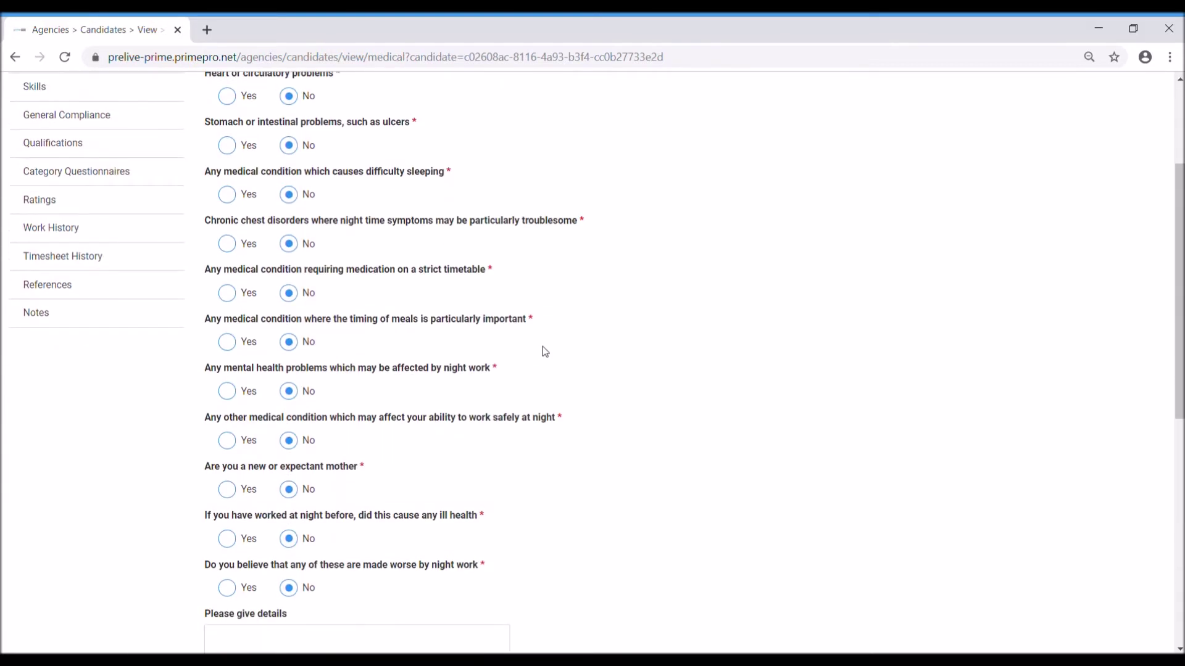
{"action": "scroll", "coordinate": [550, 352], "scroll_direction": "down", "scroll_amount": 4}
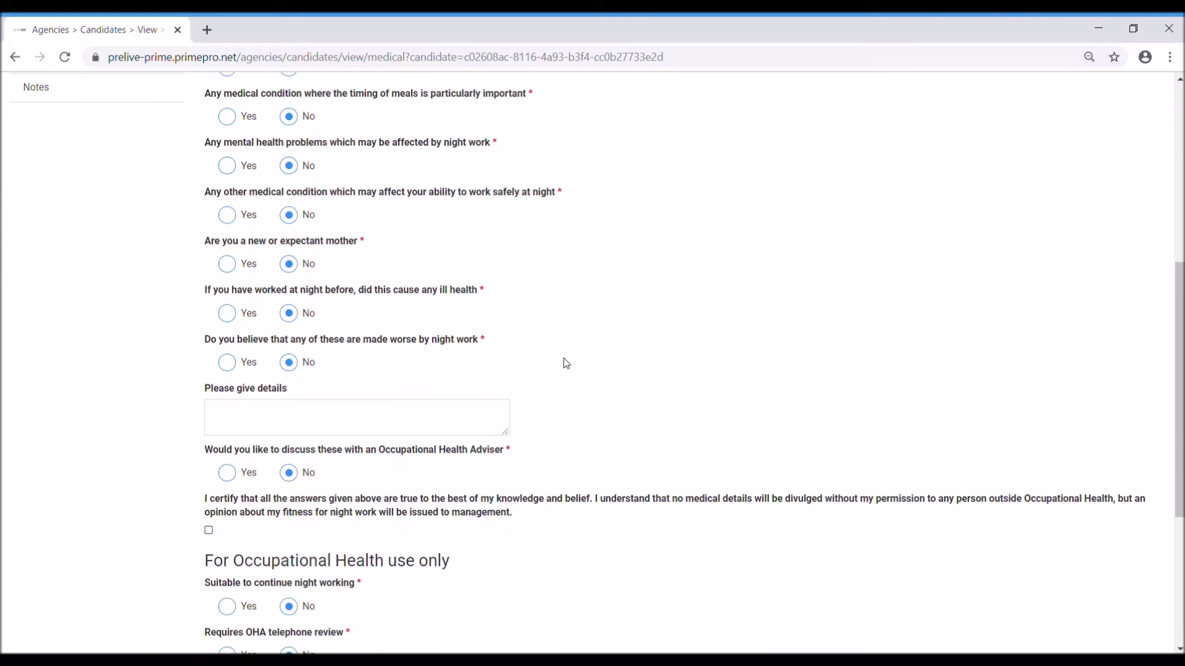
{"action": "scroll", "coordinate": [567, 363], "scroll_direction": "down", "scroll_amount": 4}
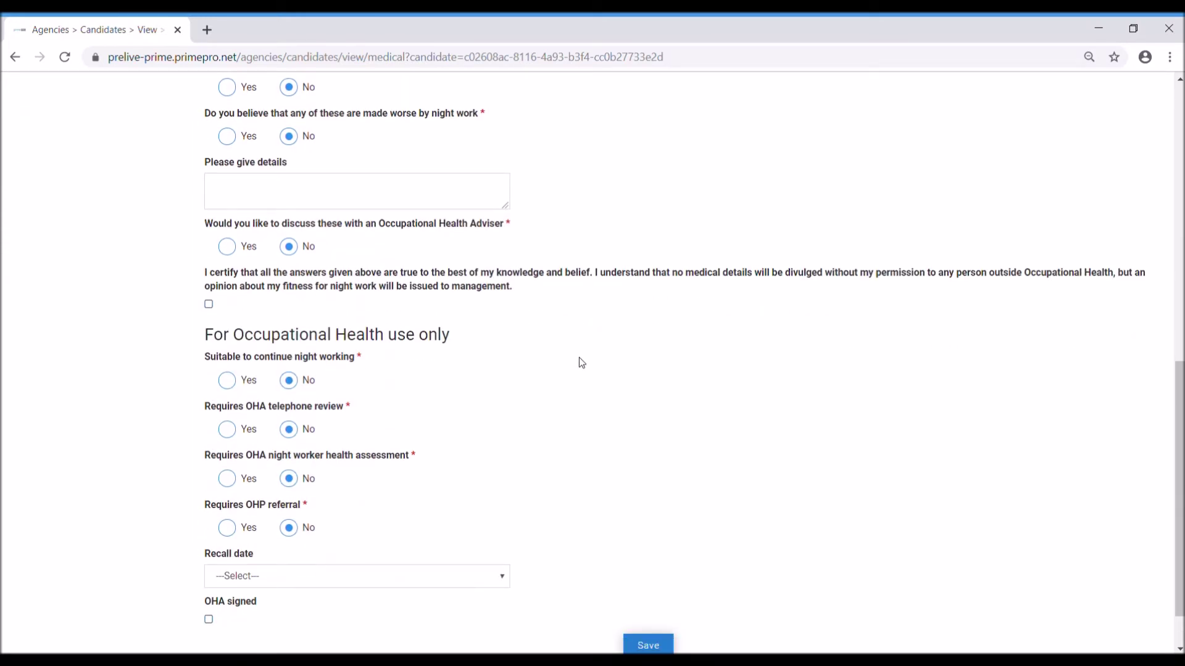
{"action": "scroll", "coordinate": [582, 363], "scroll_direction": "down", "scroll_amount": 1}
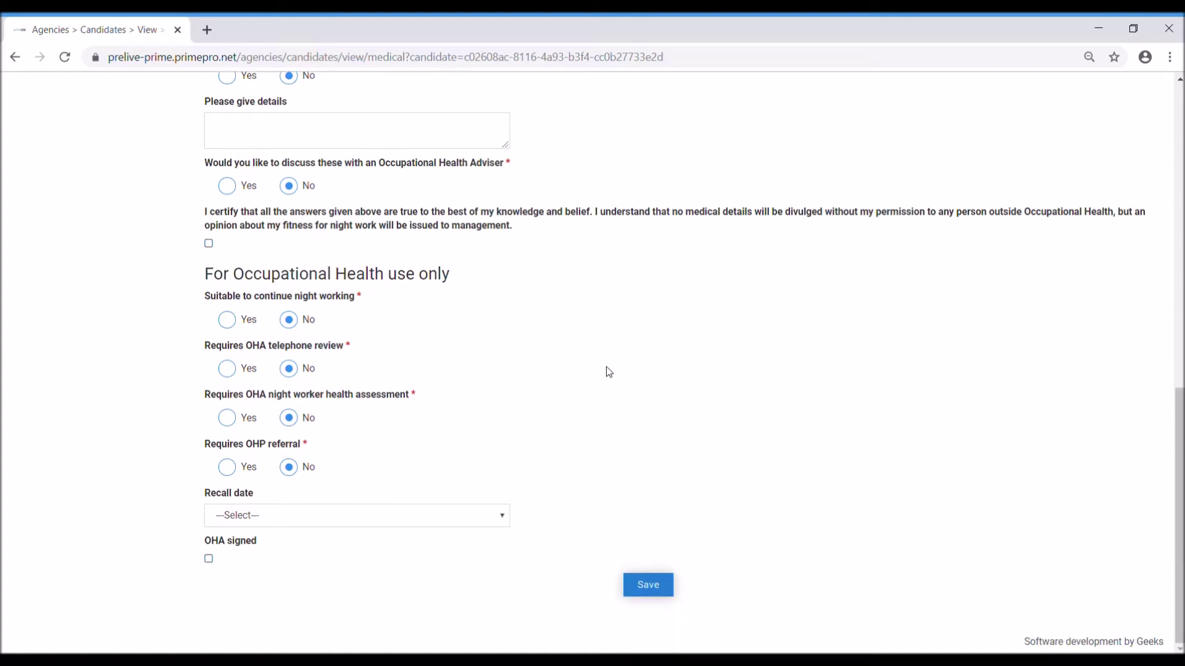
{"action": "scroll", "coordinate": [611, 368], "scroll_direction": "up", "scroll_amount": 2}
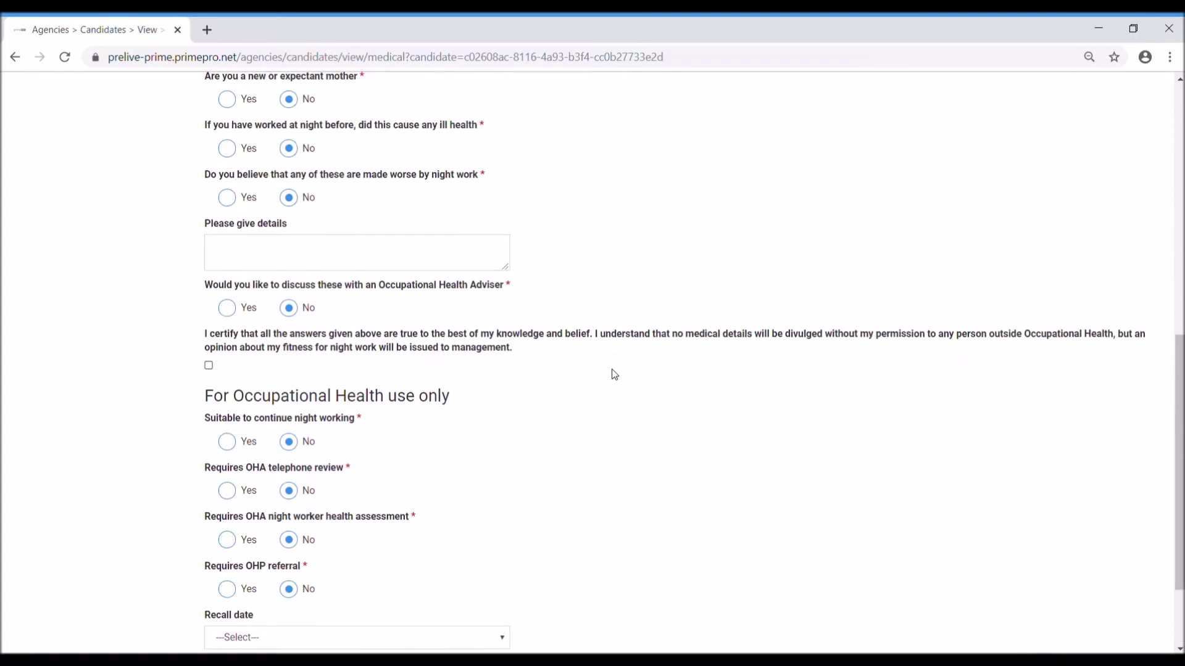
{"action": "scroll", "coordinate": [620, 375], "scroll_direction": "down", "scroll_amount": 2}
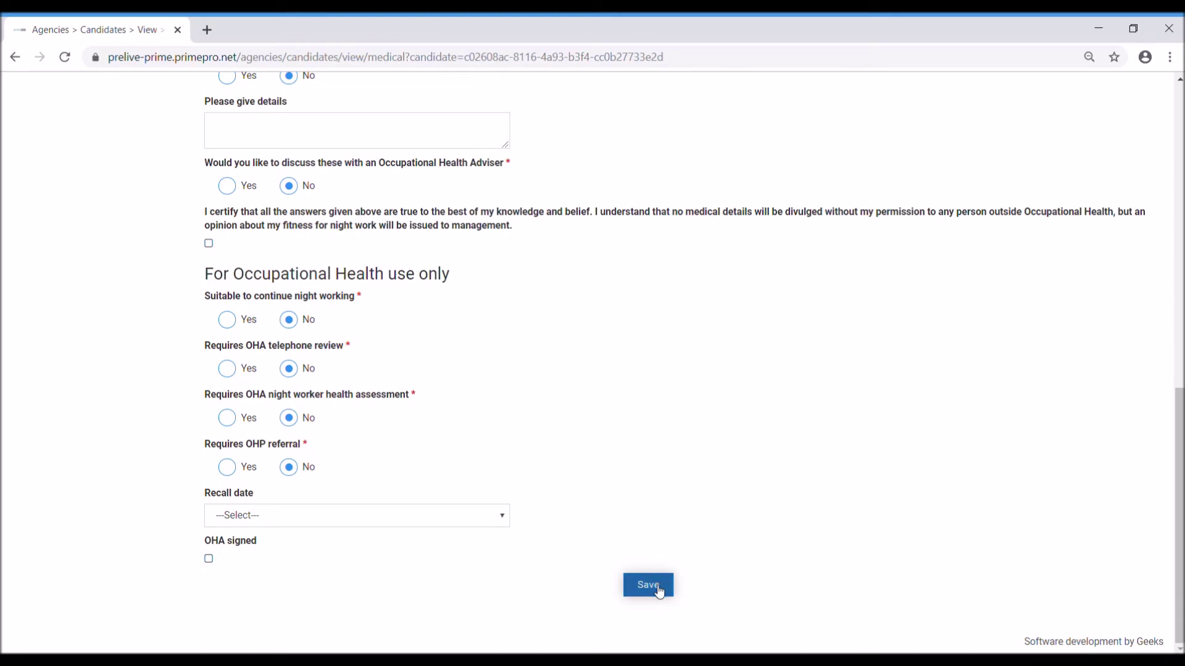
{"action": "scroll", "coordinate": [728, 395], "scroll_direction": "up", "scroll_amount": 10}
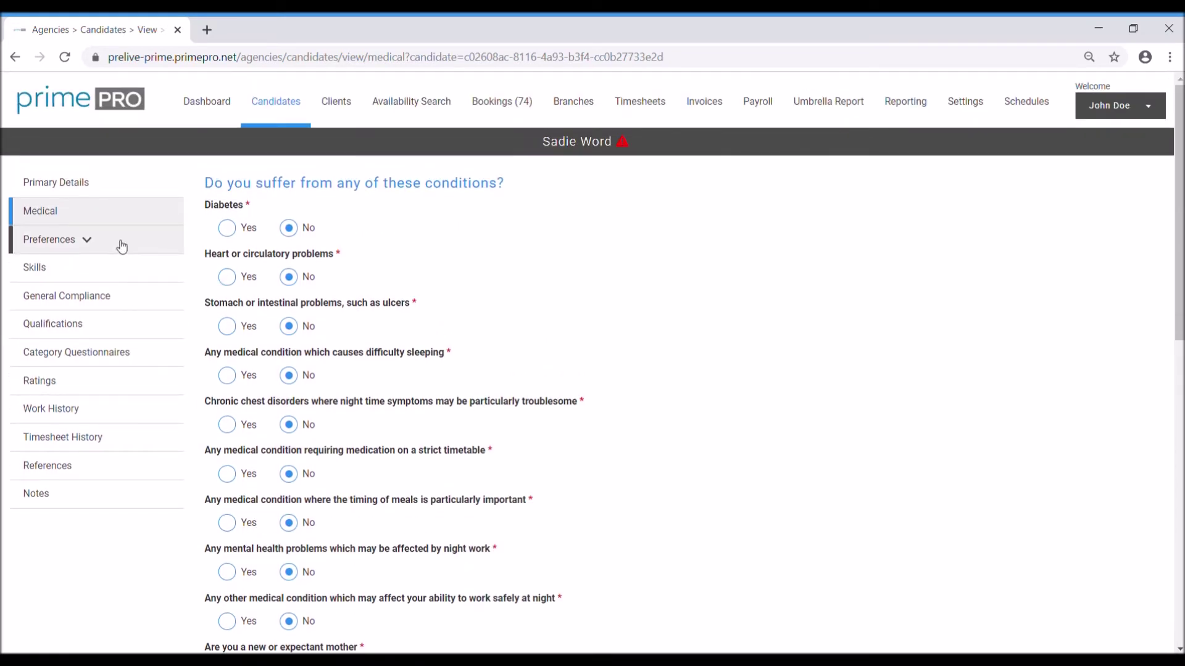
{"action": "left_click", "coordinate": [119, 245]}
Step: Try Email, then leave the general communication preference on Mobile and go to Unavailability
{"action": "left_click", "coordinate": [97, 274]}
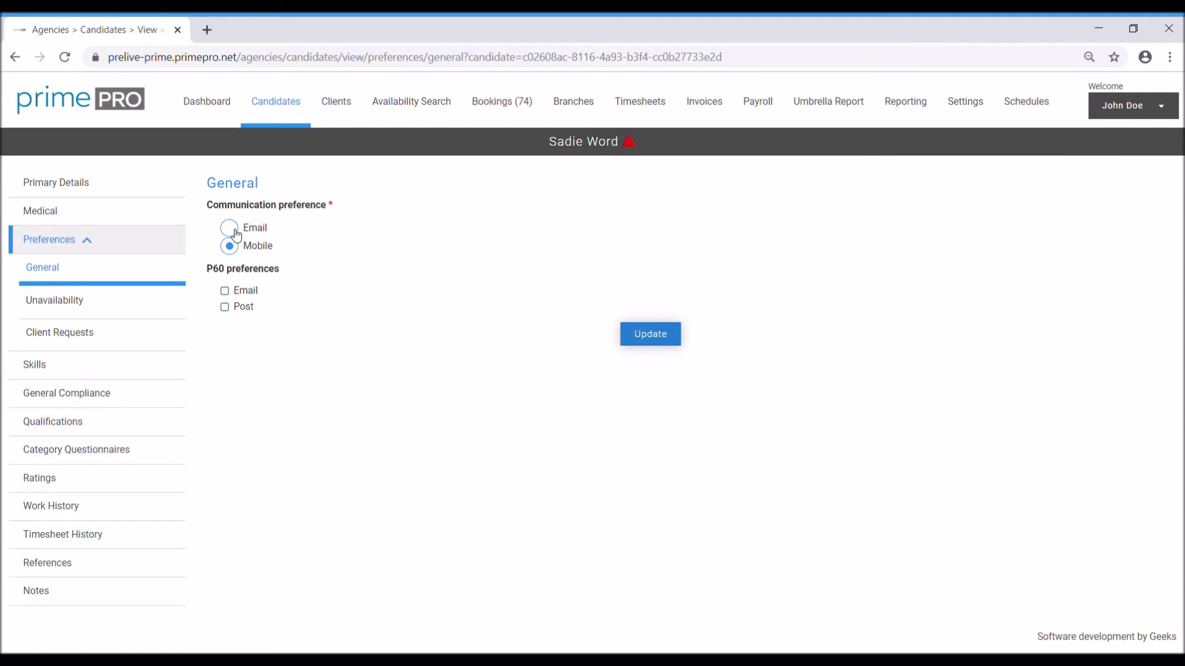
{"action": "left_click", "coordinate": [235, 232]}
{"action": "left_click", "coordinate": [235, 248]}
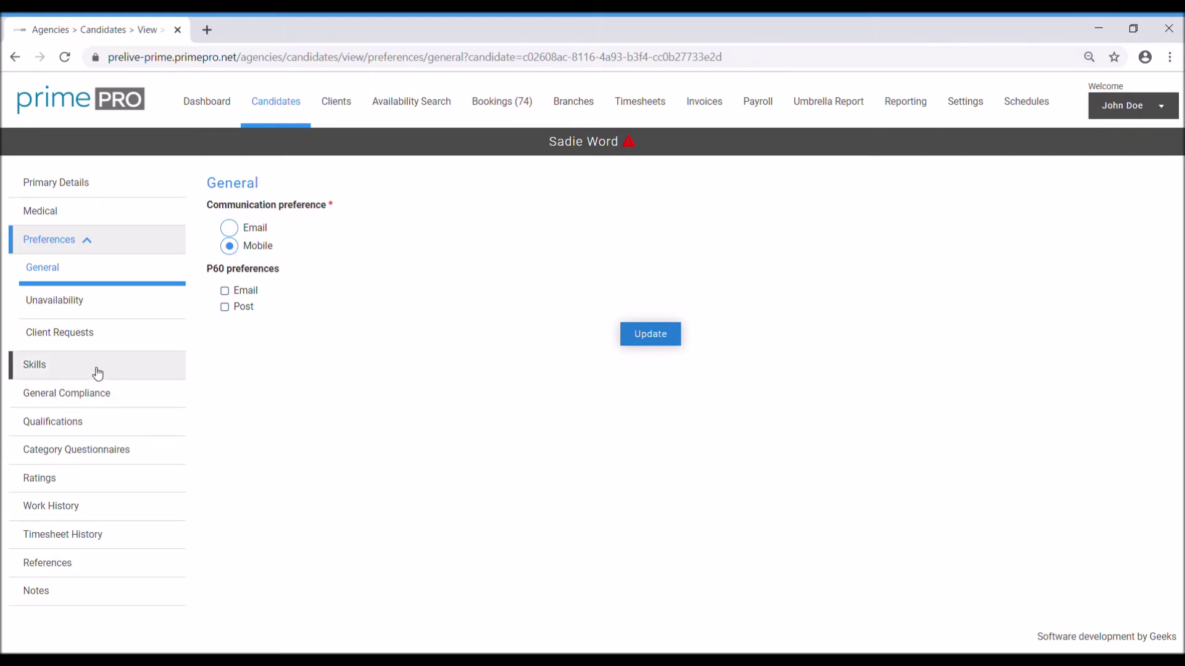
{"action": "left_click", "coordinate": [157, 310]}
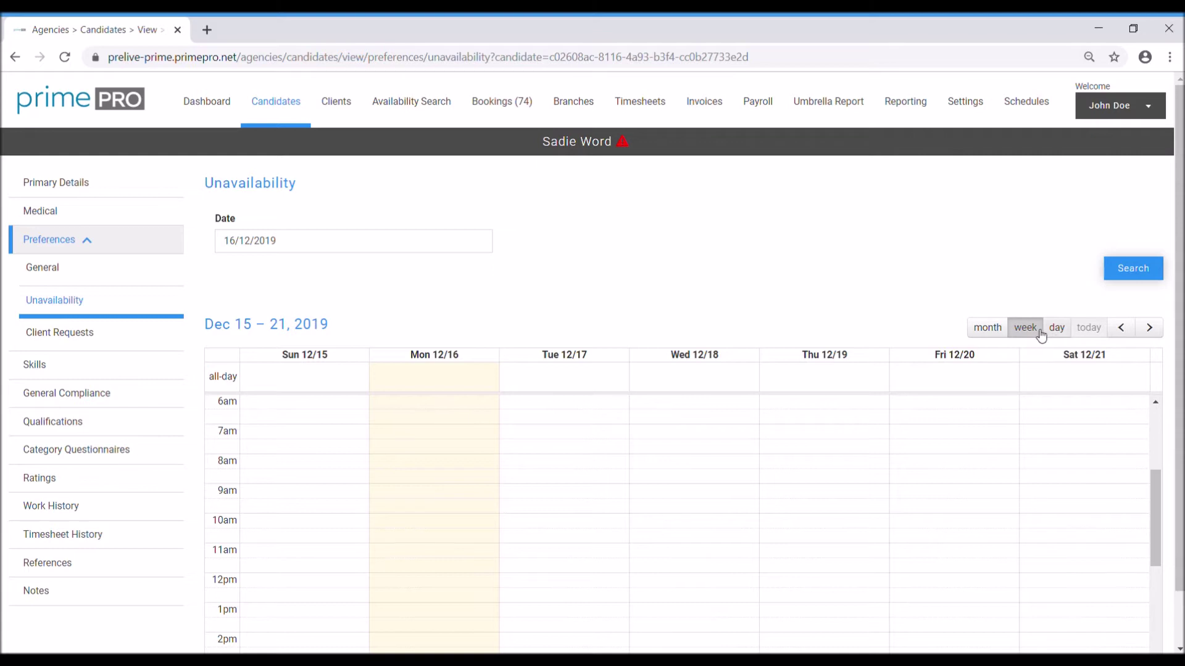
Step: Switch the unavailability calendar to month view and browse back to May 2019
{"action": "left_click", "coordinate": [1064, 330]}
{"action": "left_click", "coordinate": [993, 328]}
{"action": "scroll", "coordinate": [973, 482], "scroll_direction": "down", "scroll_amount": 1}
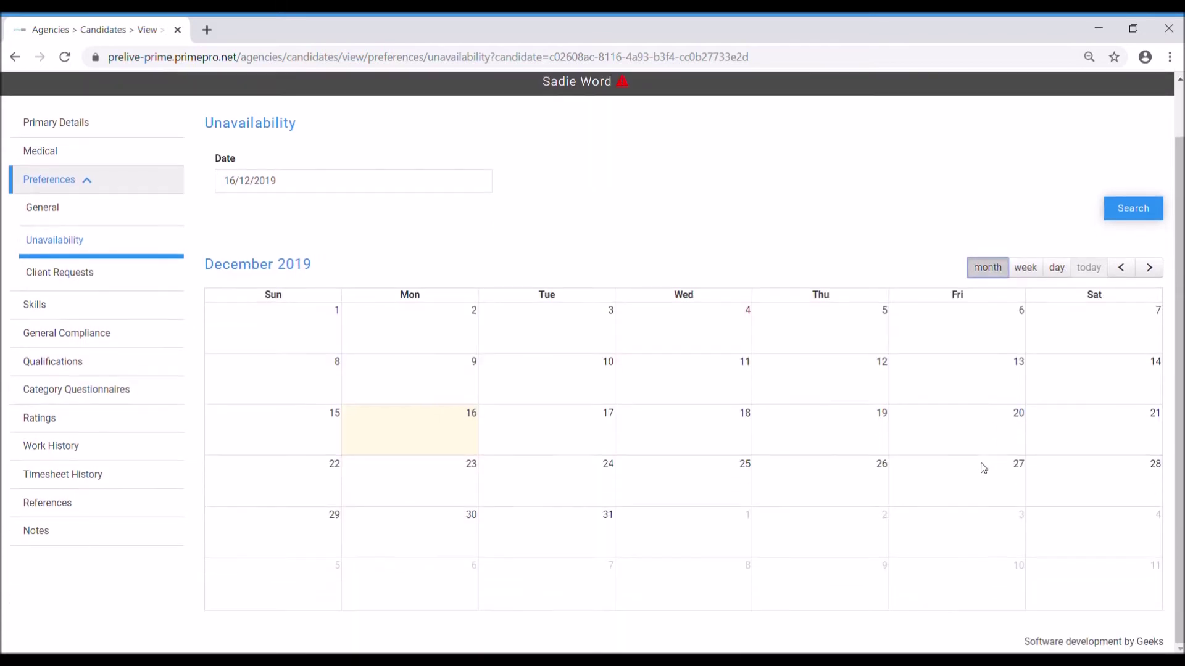
{"action": "left_click", "coordinate": [1123, 268]}
{"action": "left_click", "coordinate": [1123, 268]}
{"action": "left_click", "coordinate": [1123, 268]}
{"action": "left_click", "coordinate": [1123, 268]}
{"action": "left_click", "coordinate": [1122, 268]}
{"action": "left_click", "coordinate": [1124, 269]}
{"action": "left_click", "coordinate": [1127, 269]}
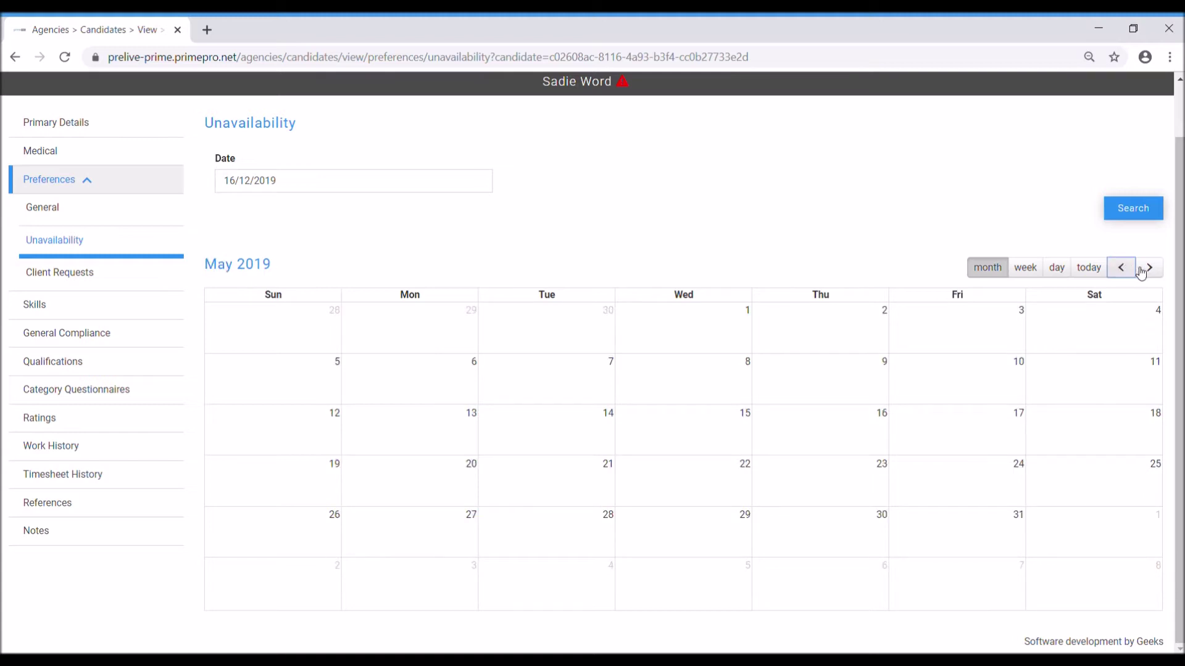
Step: Browse forward month by month through October and November to December 2019
{"action": "left_click", "coordinate": [1149, 269]}
{"action": "left_click", "coordinate": [1150, 269]}
{"action": "left_click", "coordinate": [1150, 270]}
{"action": "left_click", "coordinate": [1151, 272]}
{"action": "left_click", "coordinate": [1151, 272]}
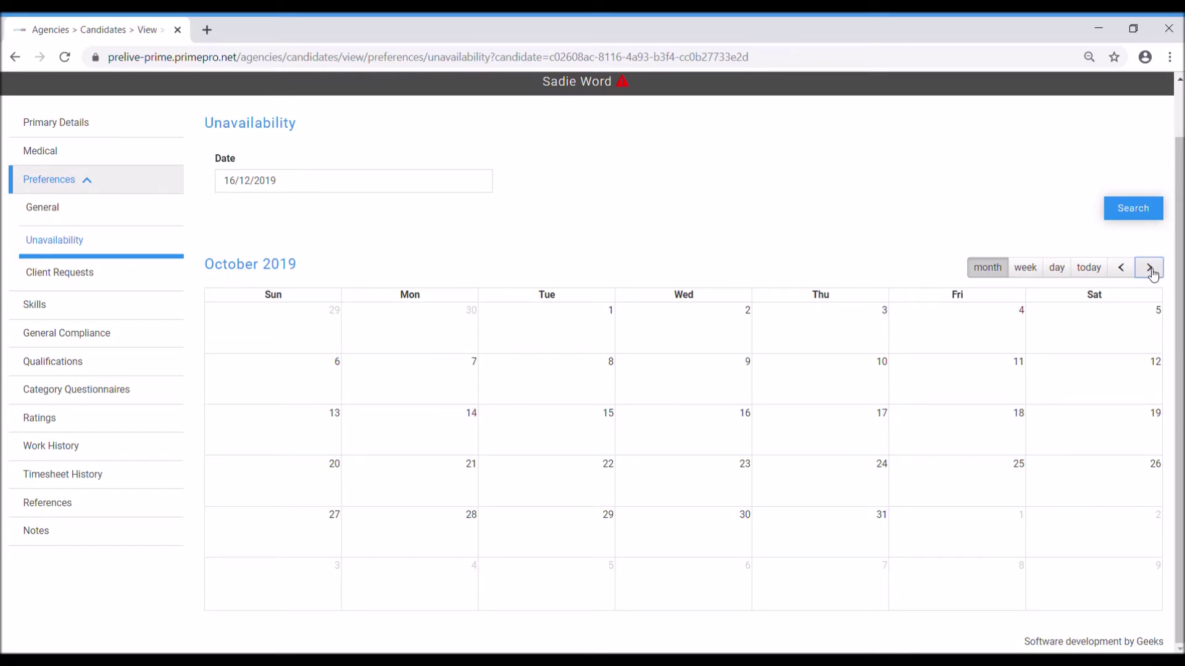
{"action": "left_click", "coordinate": [1151, 271]}
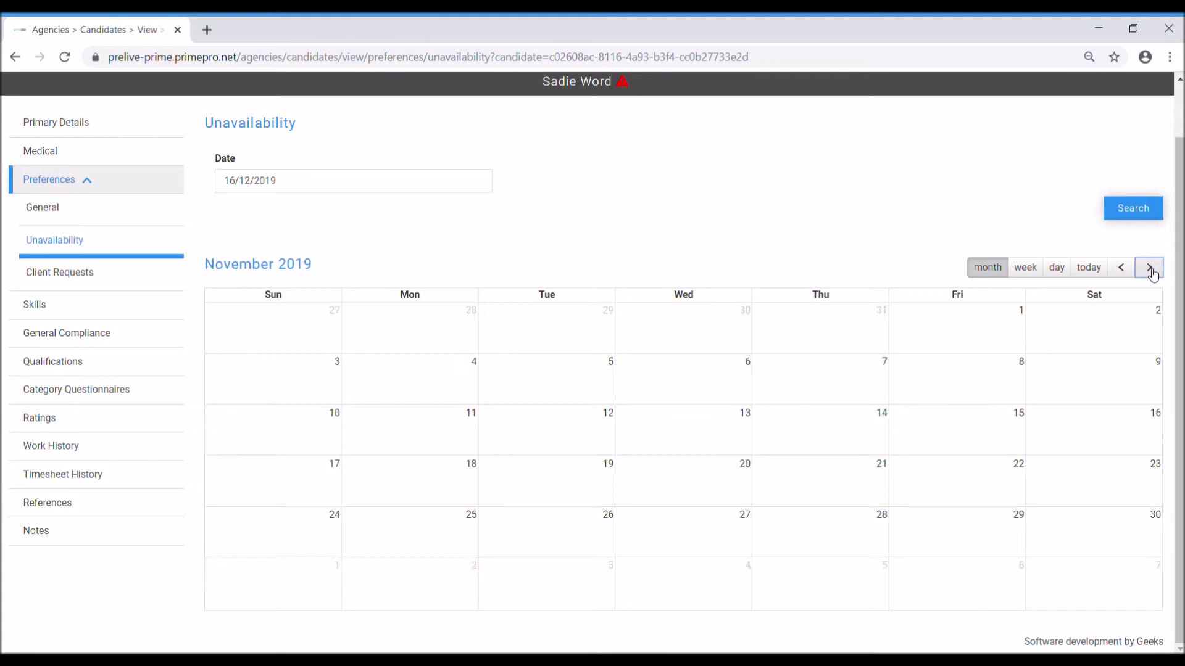
{"action": "left_click", "coordinate": [1152, 273]}
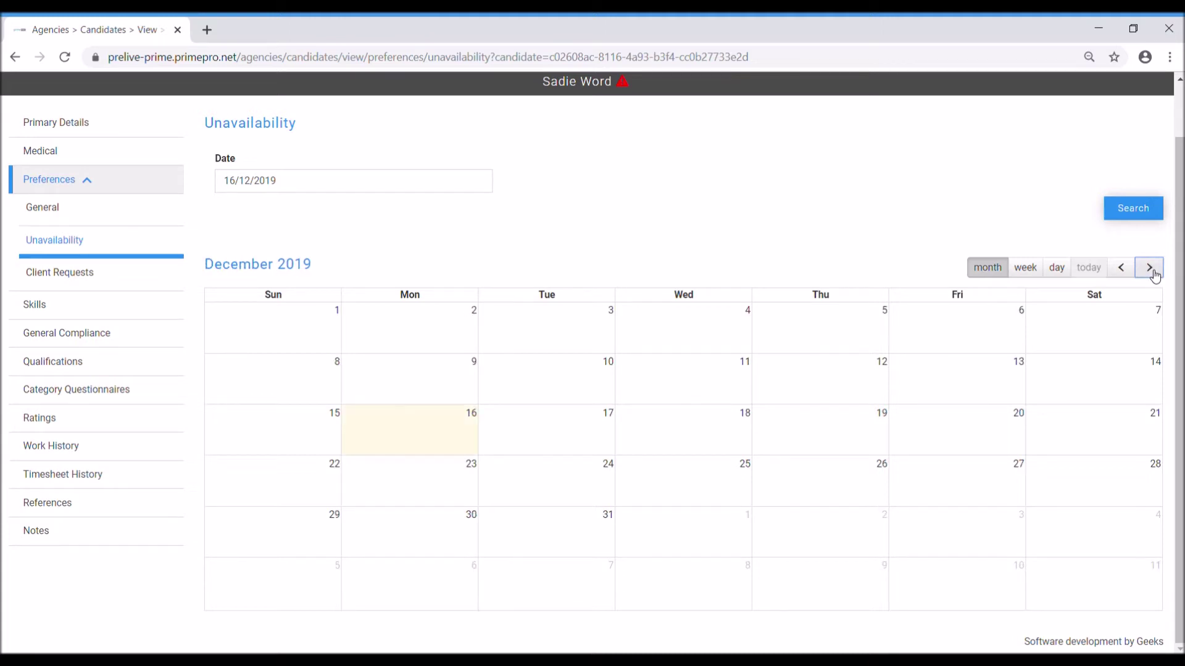
Step: Save a 'Holiday' unavailability starting 16 December 2019, then go to Client Requests
{"action": "left_click", "coordinate": [427, 434]}
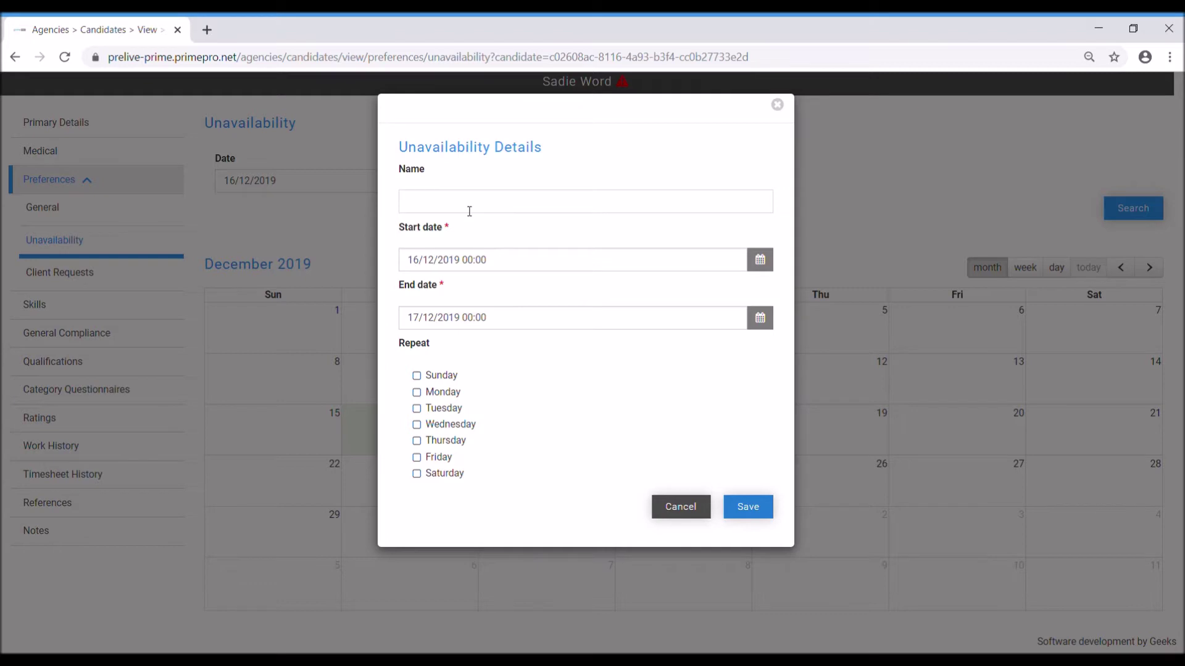
{"action": "type", "text": "Holiday"}
{"action": "left_click", "coordinate": [449, 317]}
{"action": "left_click", "coordinate": [642, 400]}
{"action": "left_click", "coordinate": [761, 516]}
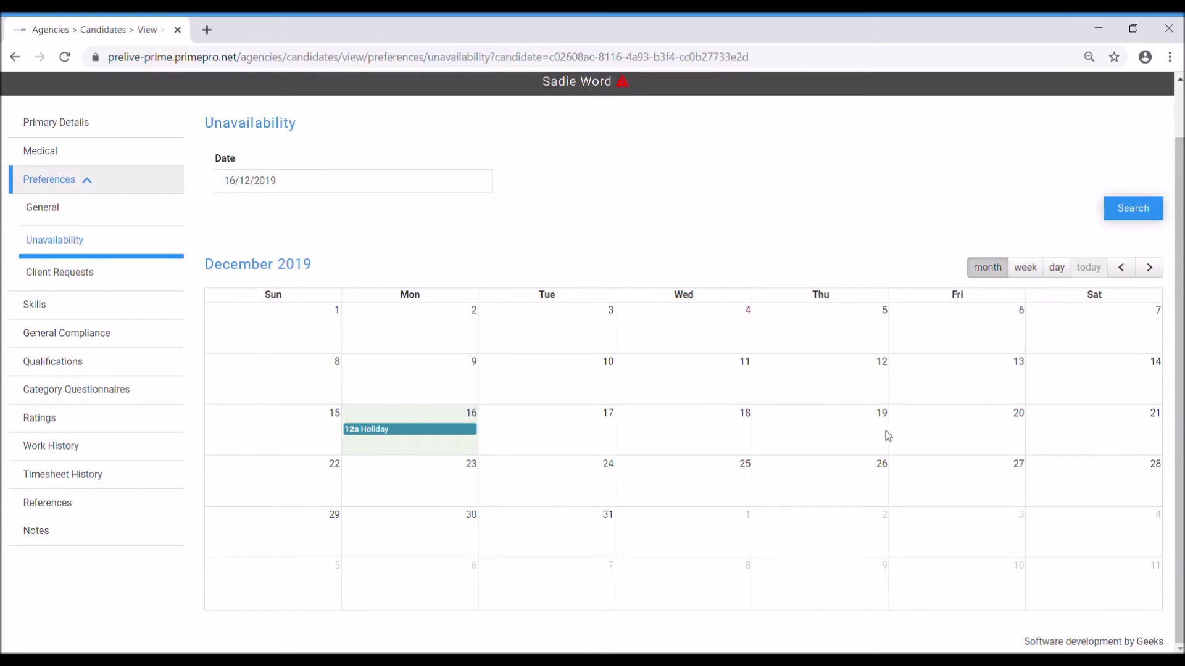
{"action": "left_click", "coordinate": [47, 277]}
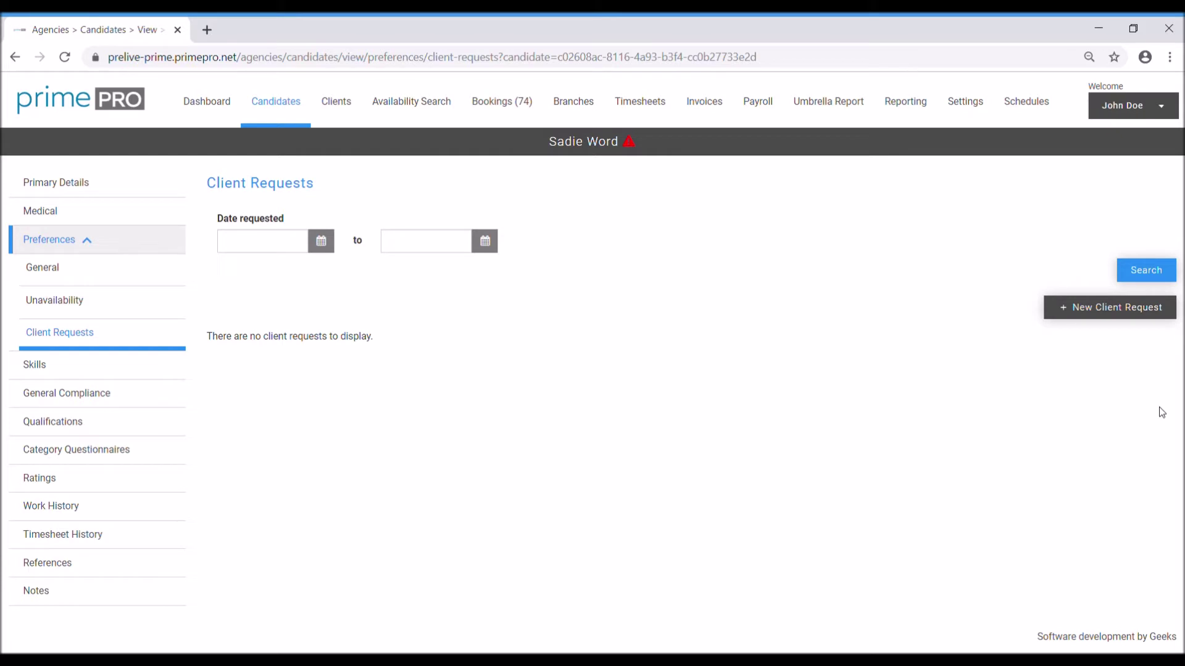
Step: Start a new client request dated today and choose the requesting client
{"action": "left_click", "coordinate": [1117, 306]}
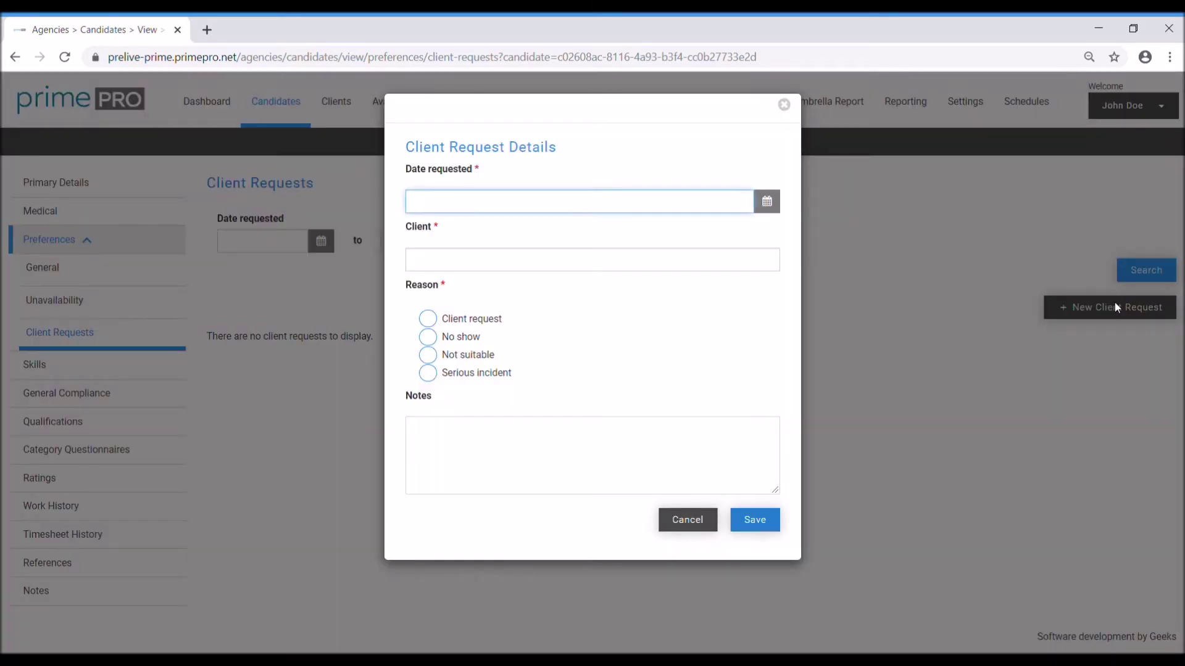
{"action": "left_click", "coordinate": [769, 201]}
{"action": "left_click", "coordinate": [474, 393]}
{"action": "left_click", "coordinate": [674, 263]}
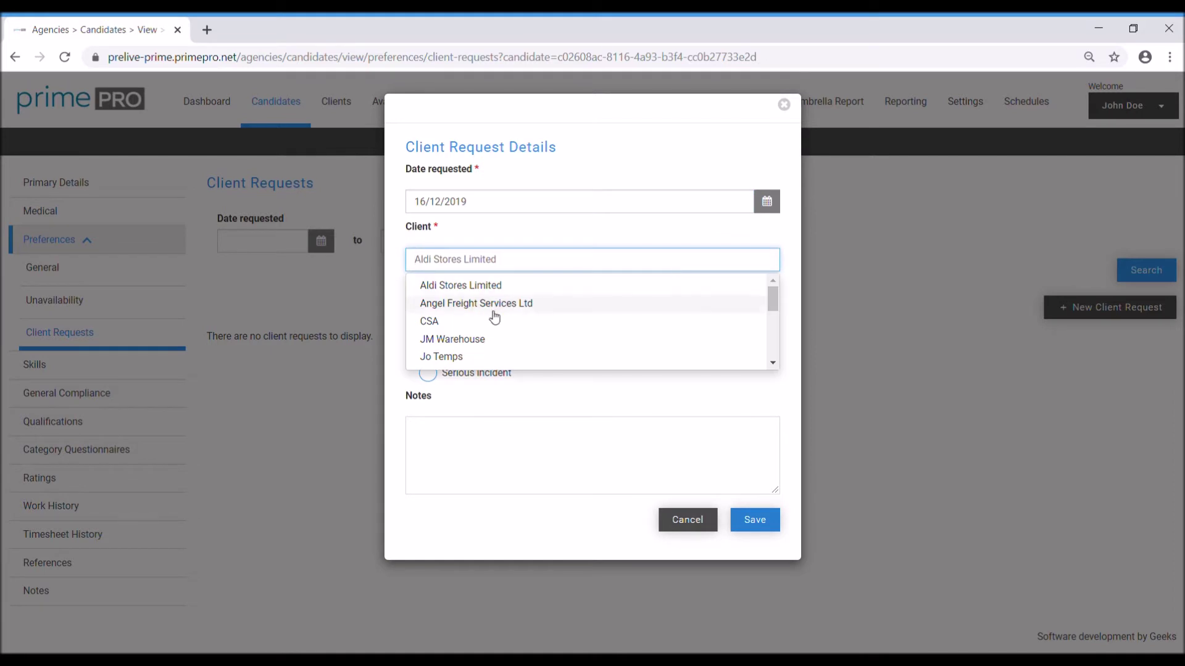
{"action": "left_click", "coordinate": [497, 359]}
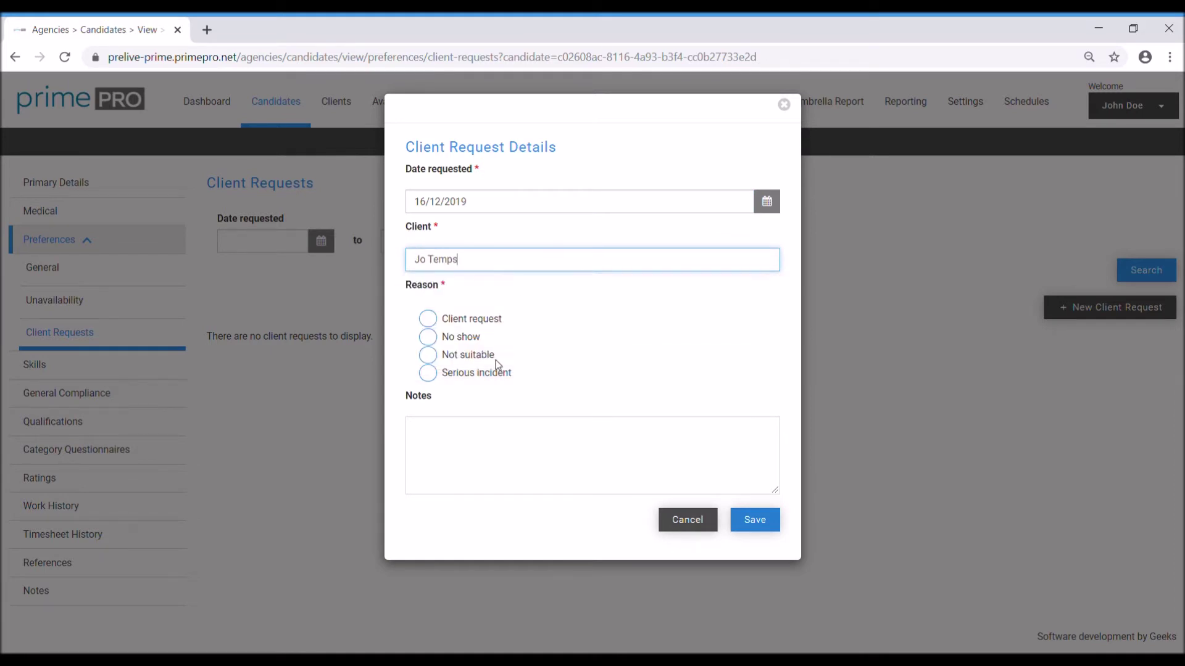
Step: Try each Reason option, discard the request unsaved, and open the Skills categories
{"action": "left_click", "coordinate": [465, 375]}
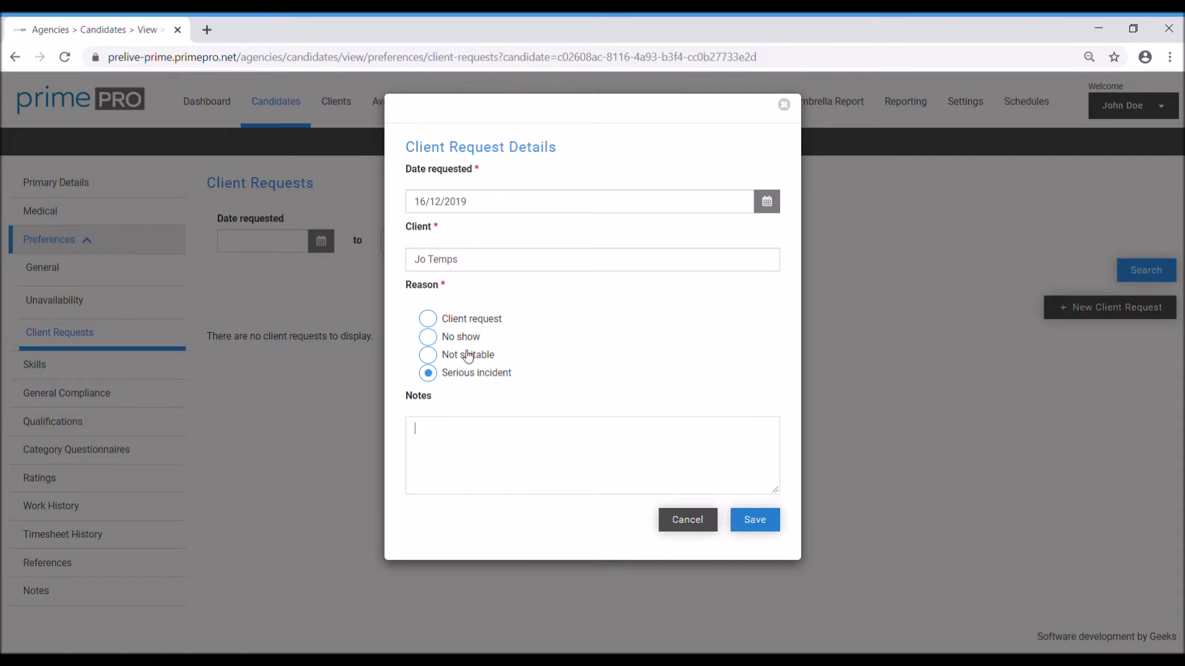
{"action": "left_click", "coordinate": [430, 320]}
{"action": "left_click", "coordinate": [432, 338]}
{"action": "left_click", "coordinate": [434, 356]}
{"action": "left_click", "coordinate": [428, 374]}
{"action": "left_click", "coordinate": [693, 523]}
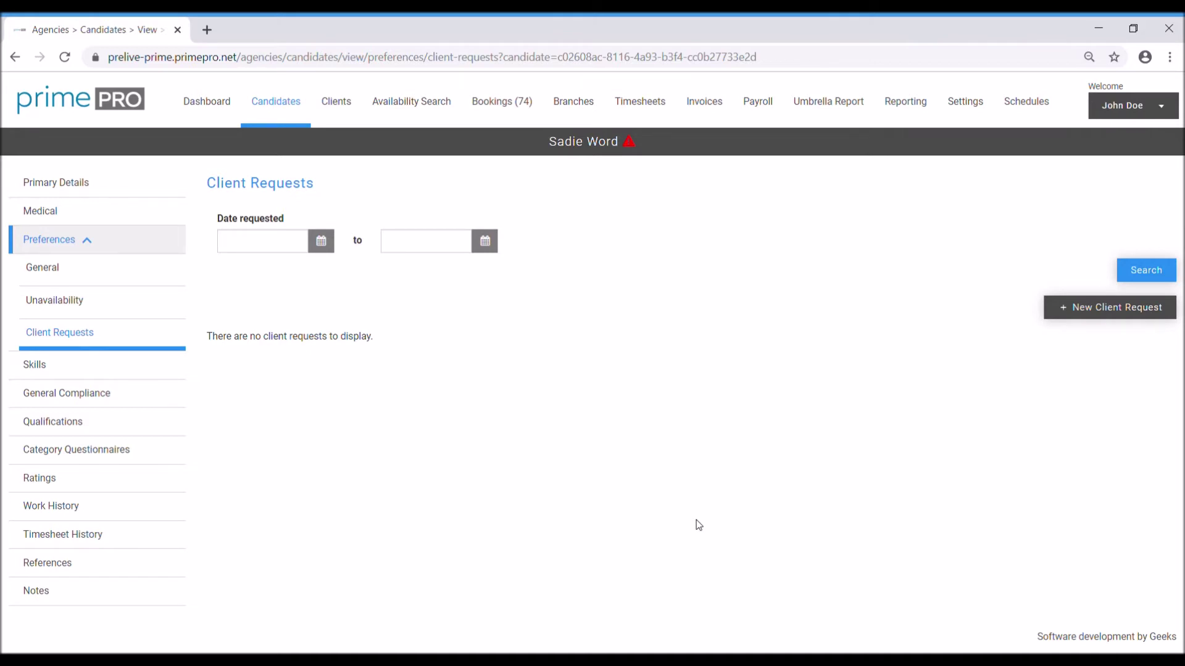
{"action": "left_click", "coordinate": [68, 369]}
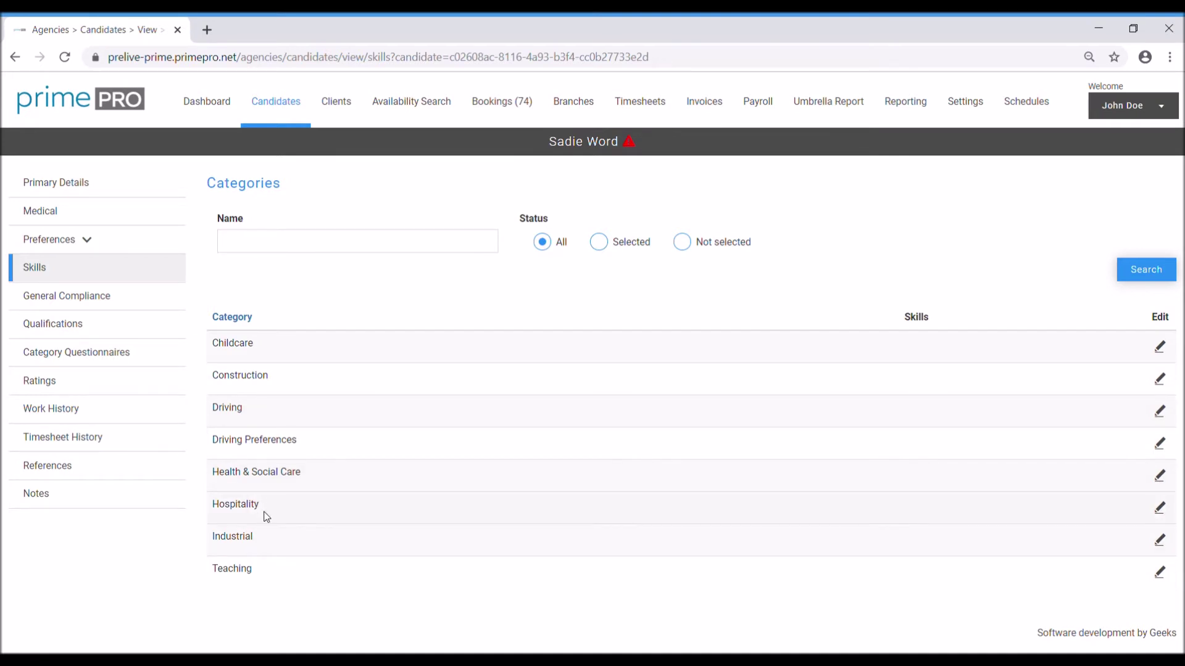
Step: Select Pot Washer in the Hospitality skills and return to the categories list
{"action": "left_click", "coordinate": [1163, 509]}
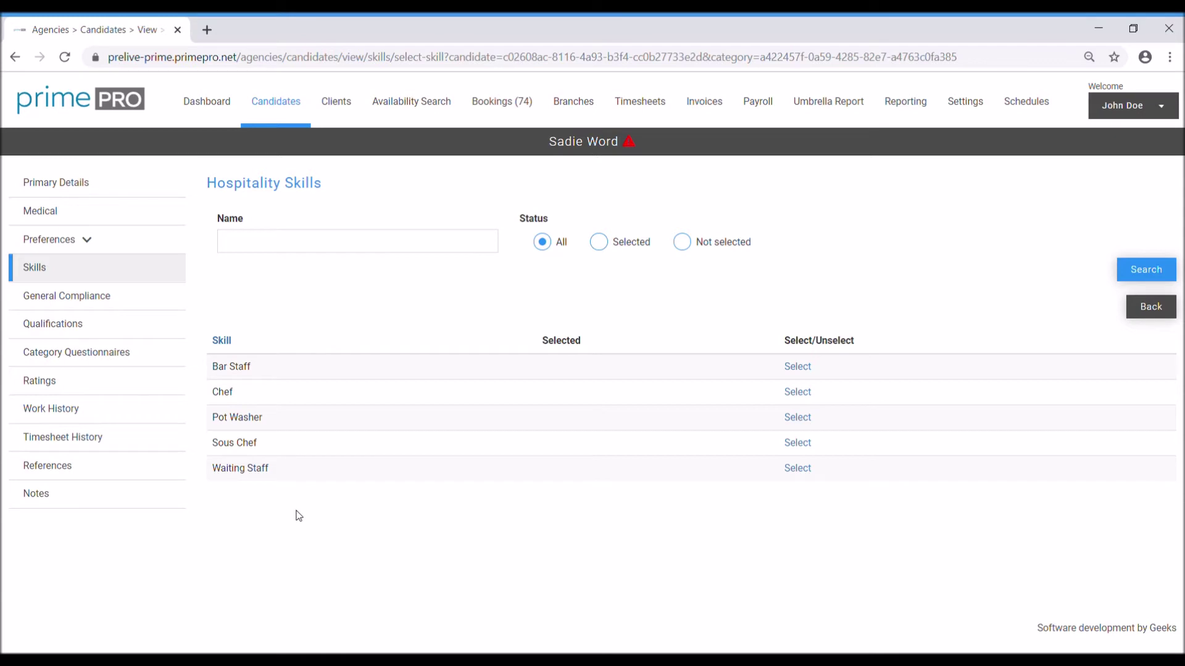
{"action": "left_click", "coordinate": [802, 419]}
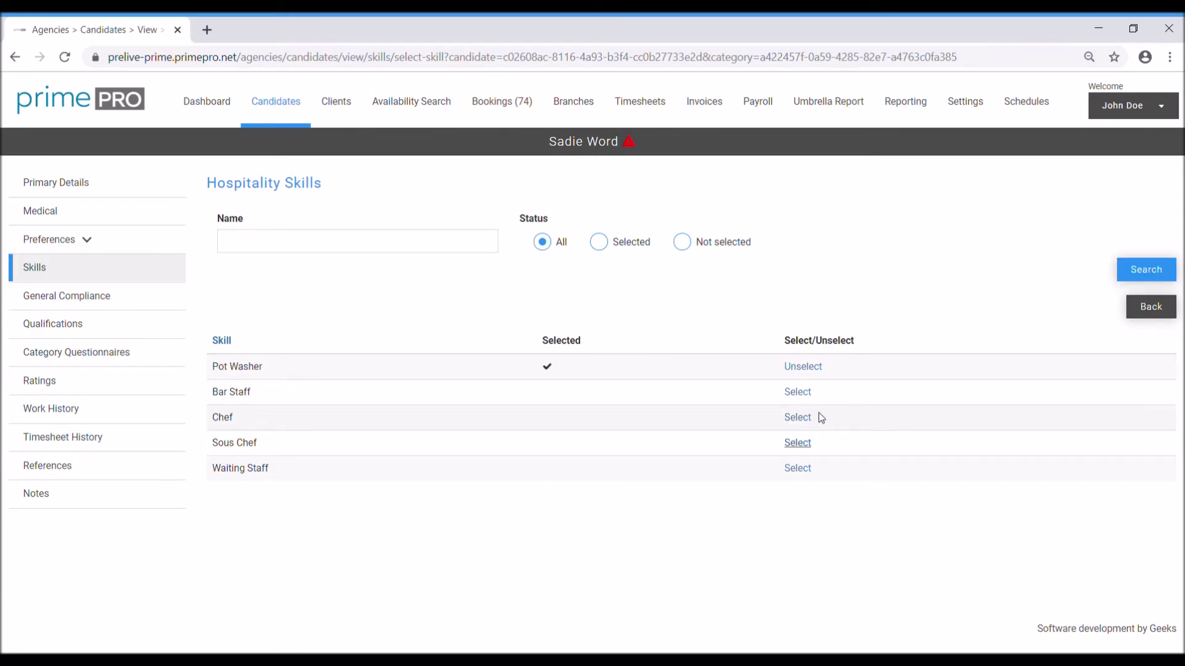
{"action": "left_click", "coordinate": [1152, 306]}
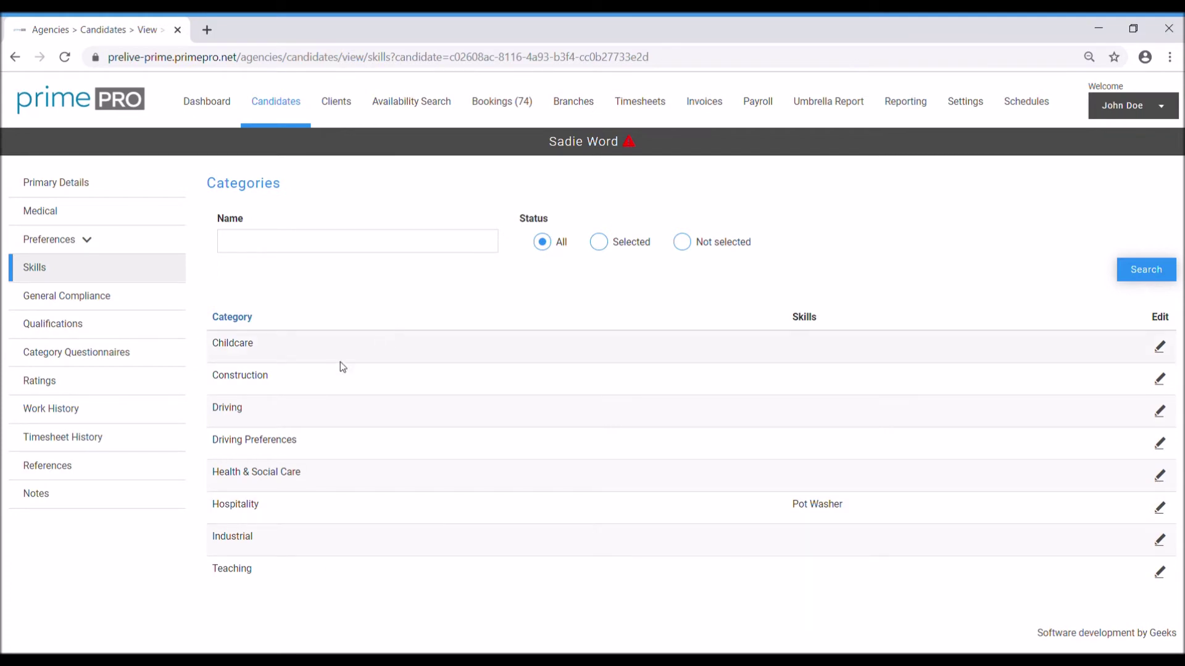
Step: Add HGV Class 1 to the candidate's Driving skills
{"action": "left_click", "coordinate": [1159, 411]}
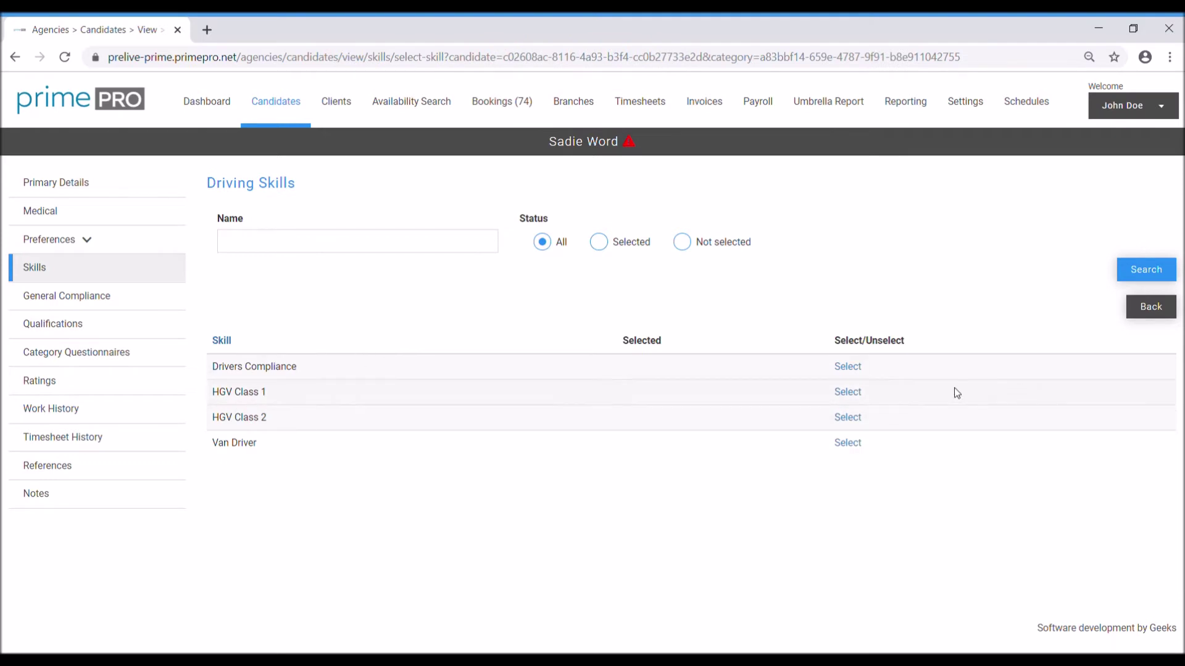
{"action": "left_click", "coordinate": [848, 393]}
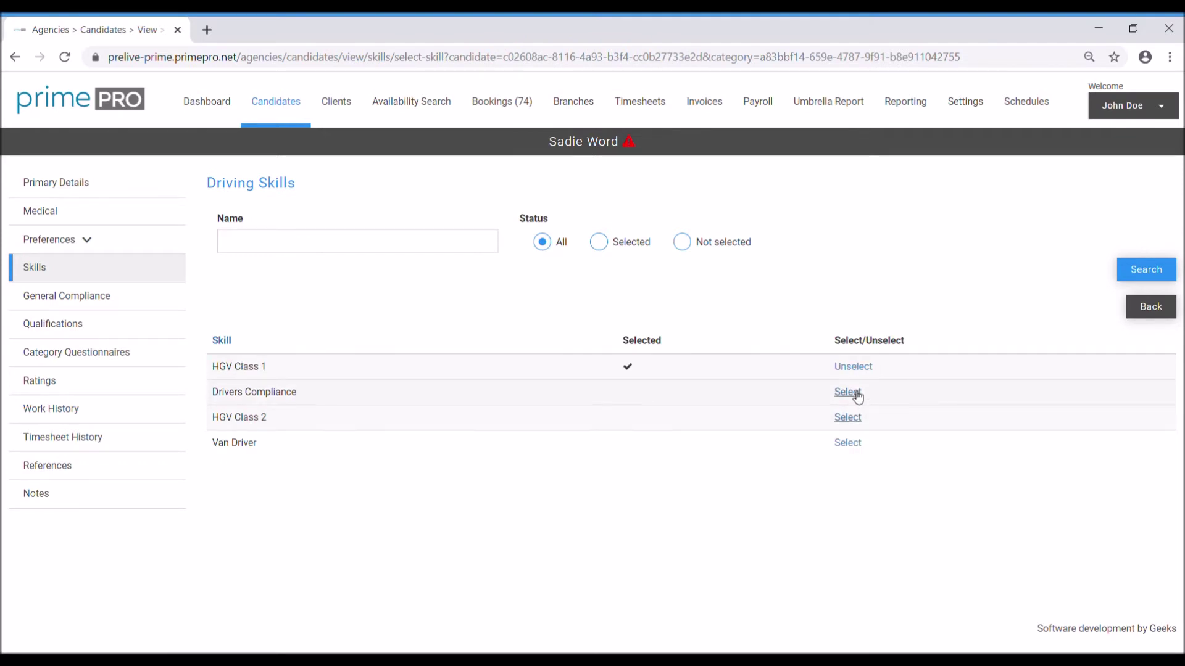
{"action": "left_click", "coordinate": [1162, 315]}
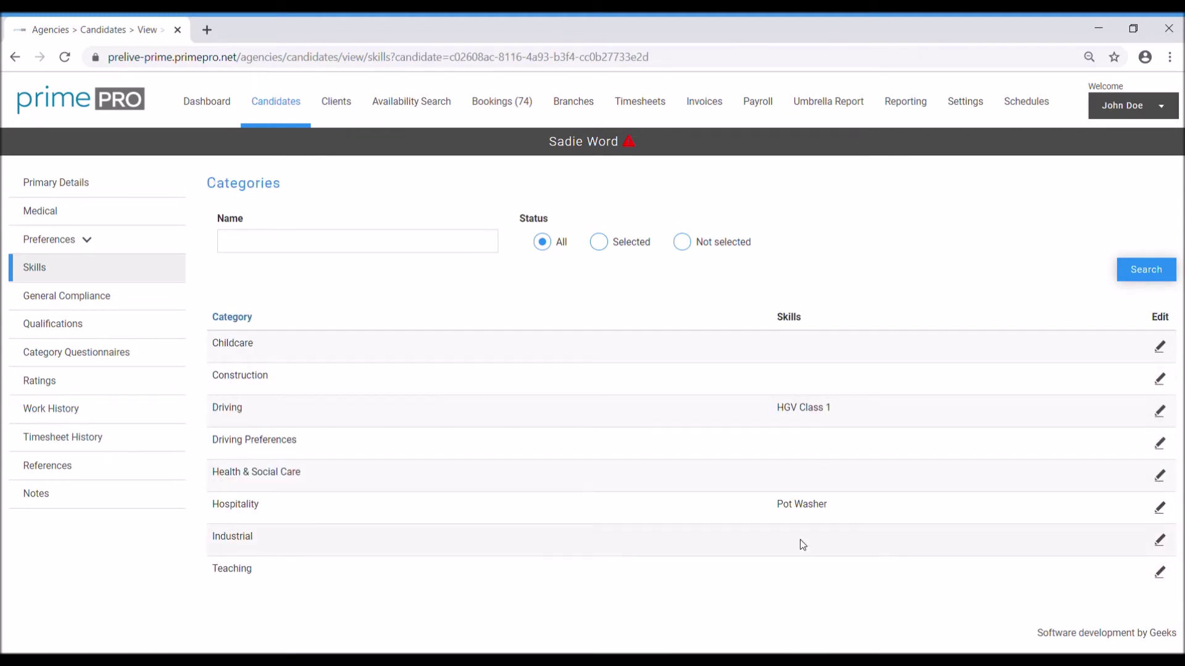
Step: Unselect and reselect HGV Class 1 in Driving, then open General Compliance
{"action": "left_click", "coordinate": [1160, 412]}
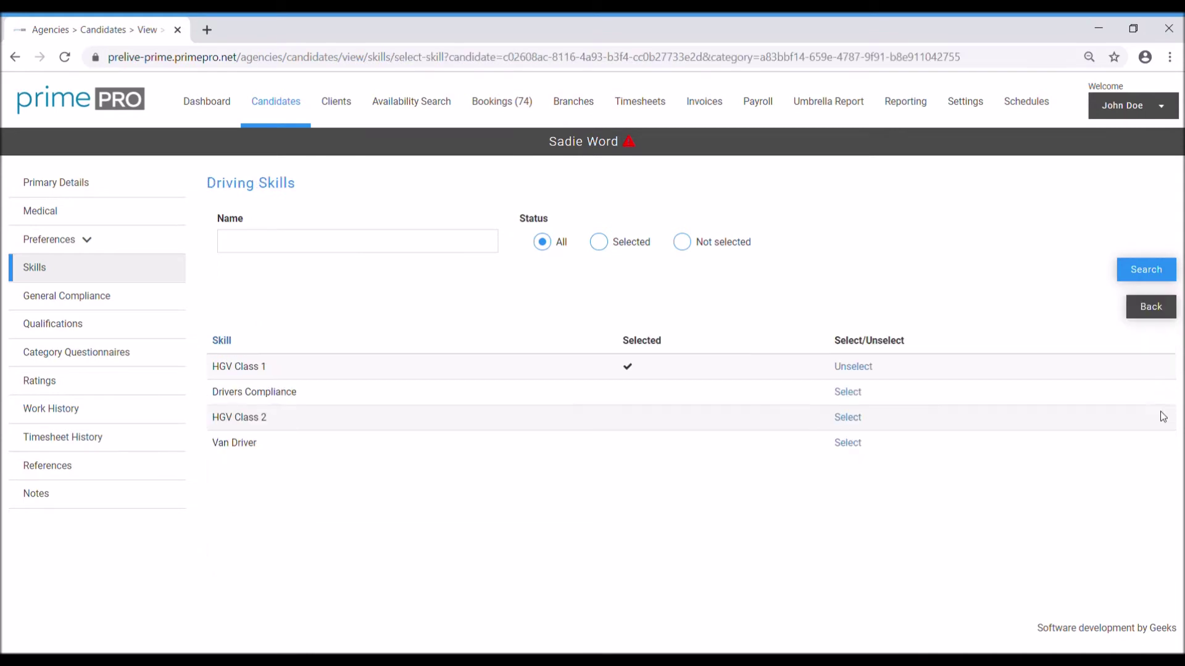
{"action": "left_click", "coordinate": [864, 368]}
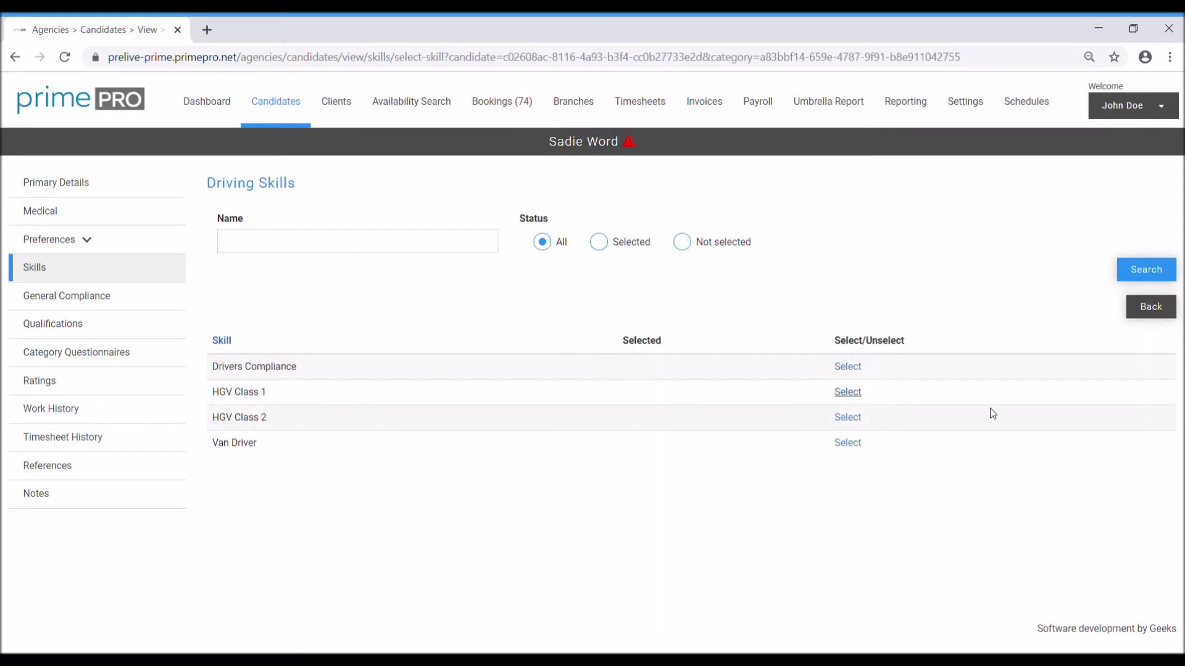
{"action": "left_click", "coordinate": [847, 393]}
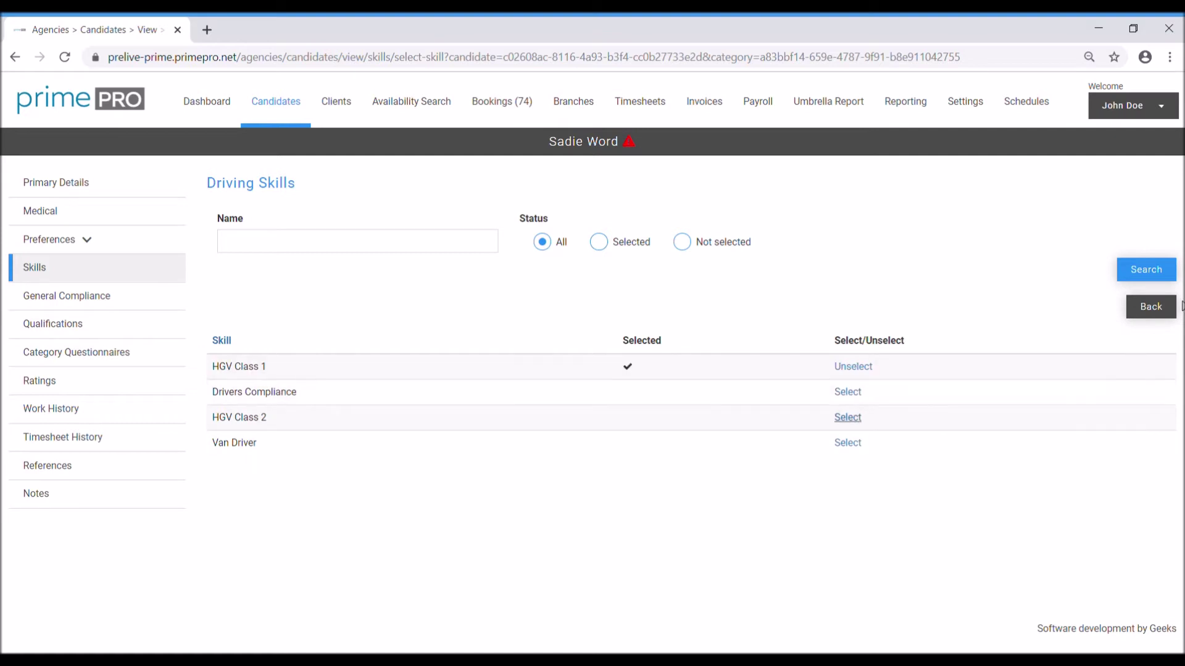
{"action": "left_click", "coordinate": [1154, 307]}
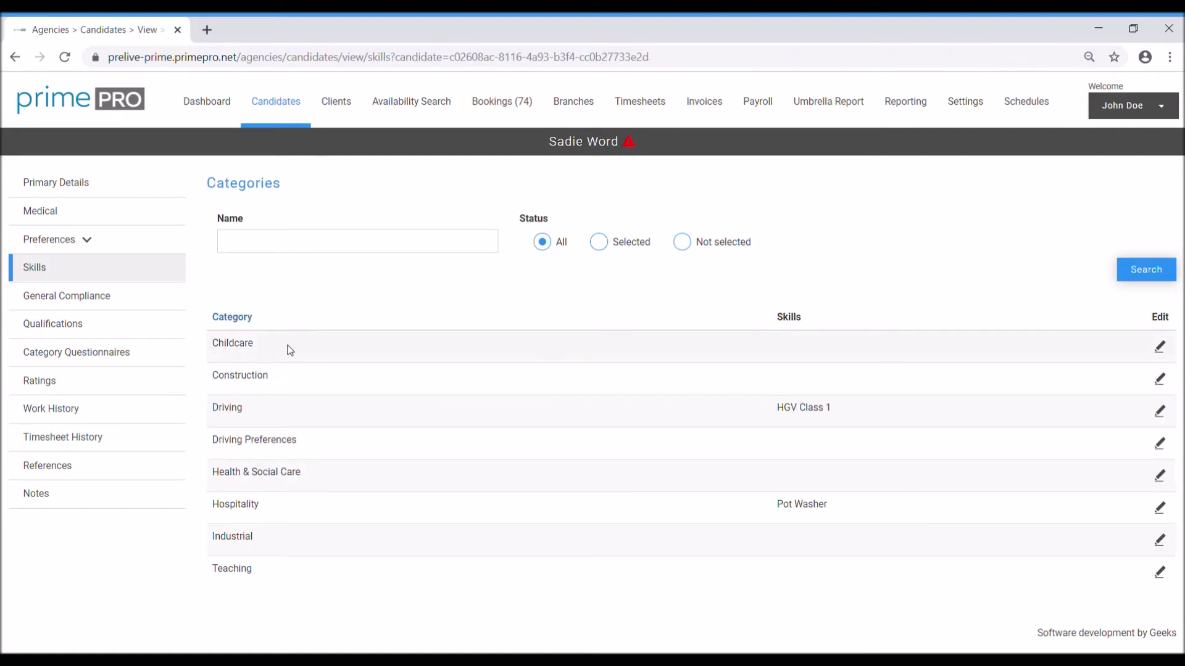
{"action": "left_click", "coordinate": [109, 303]}
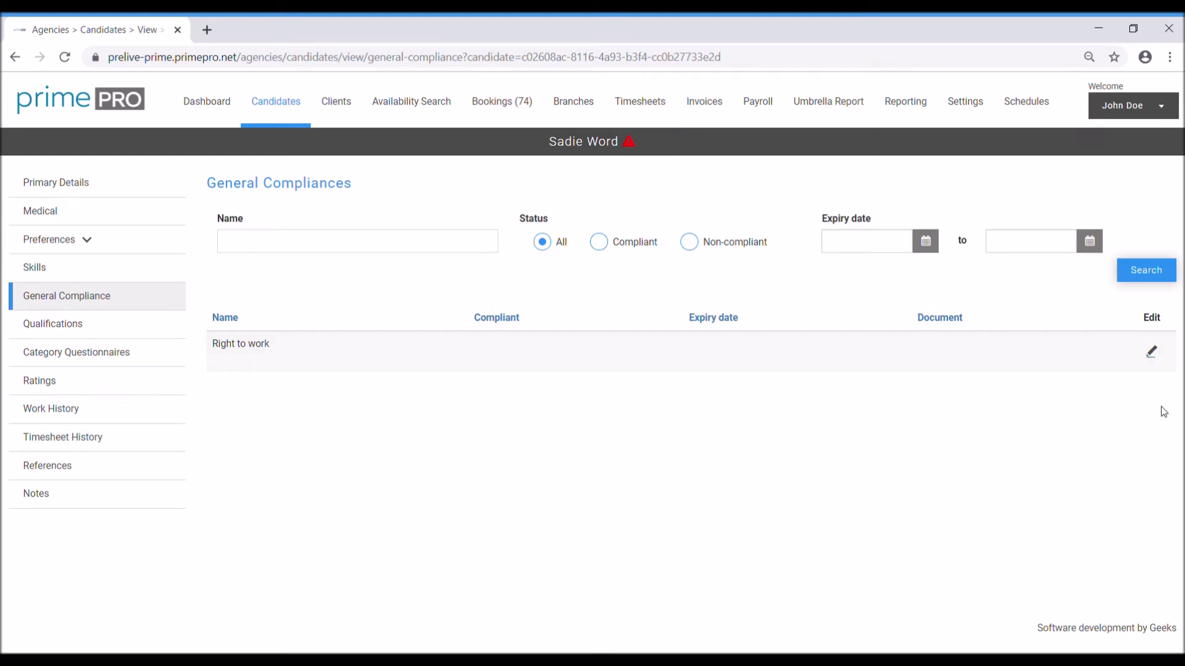
Step: Set the Right to work expiry date to 02/01/2022
{"action": "left_click", "coordinate": [1151, 351]}
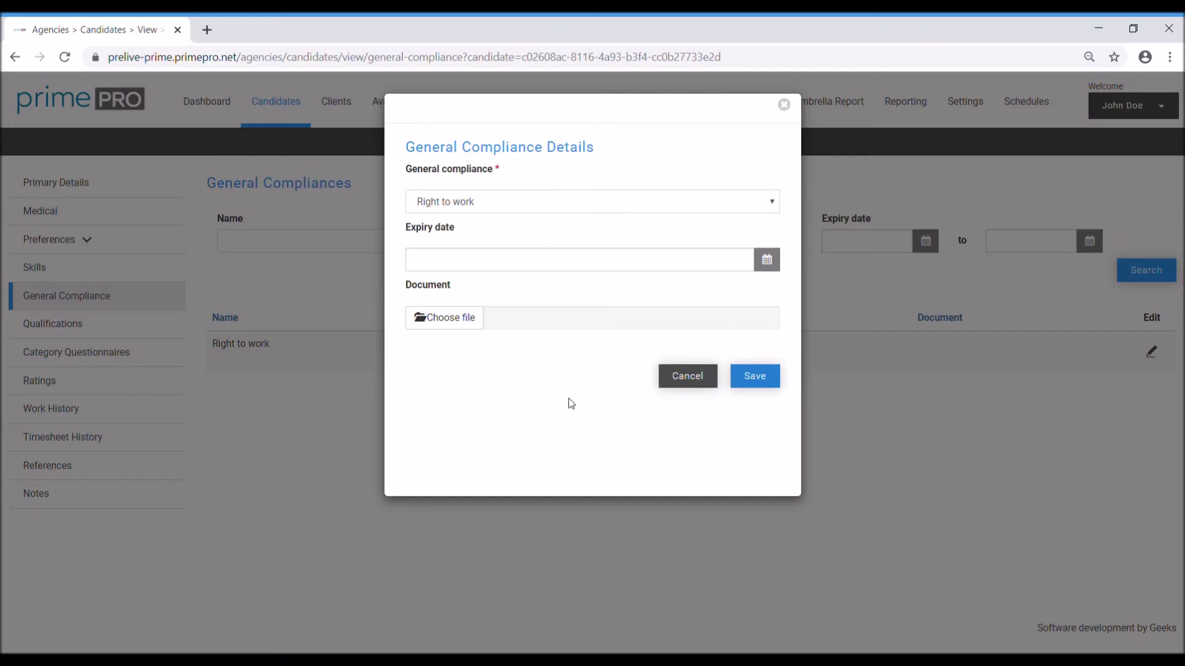
{"action": "left_click", "coordinate": [529, 266]}
{"action": "left_click", "coordinate": [497, 425]}
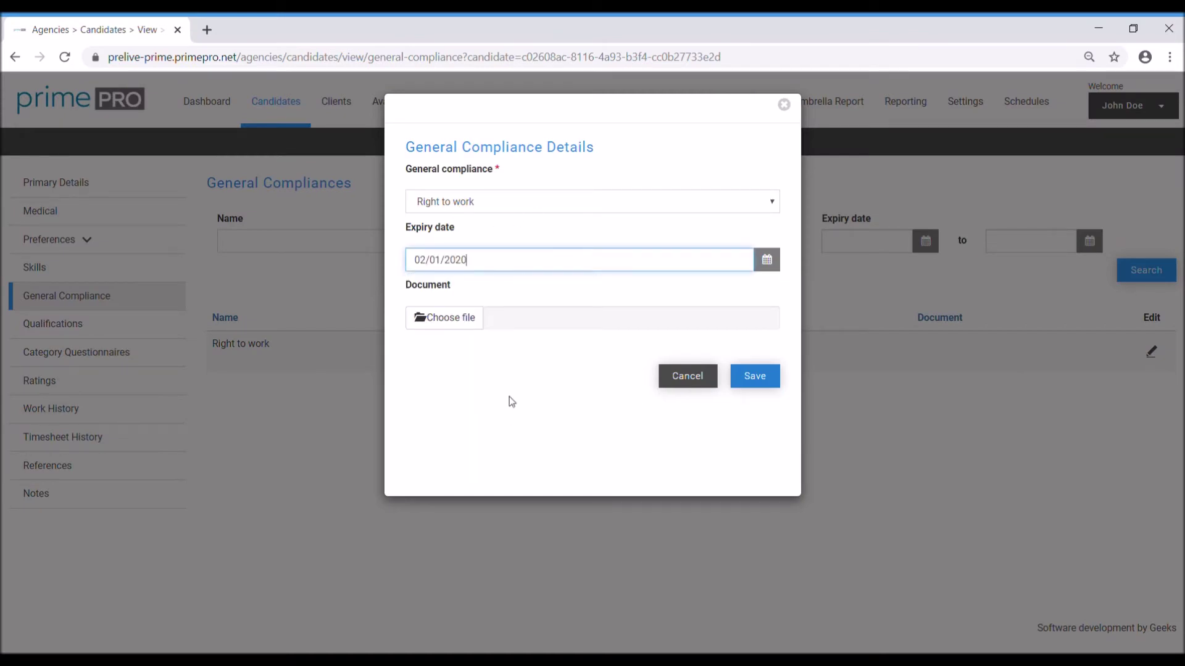
{"action": "key", "text": "BackSpace"}
{"action": "type", "text": "2"}
Step: Attach Passport.jpg, save the record, then reopen it to check and close unchanged
{"action": "left_click", "coordinate": [450, 325]}
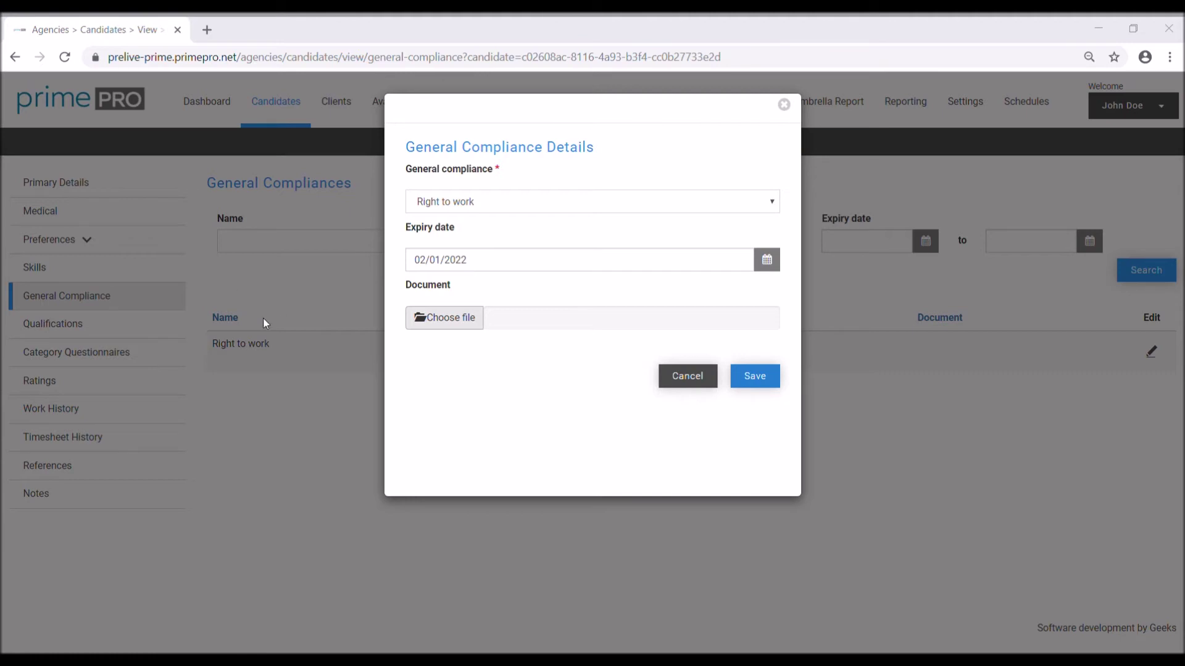
{"action": "left_click", "coordinate": [690, 484]}
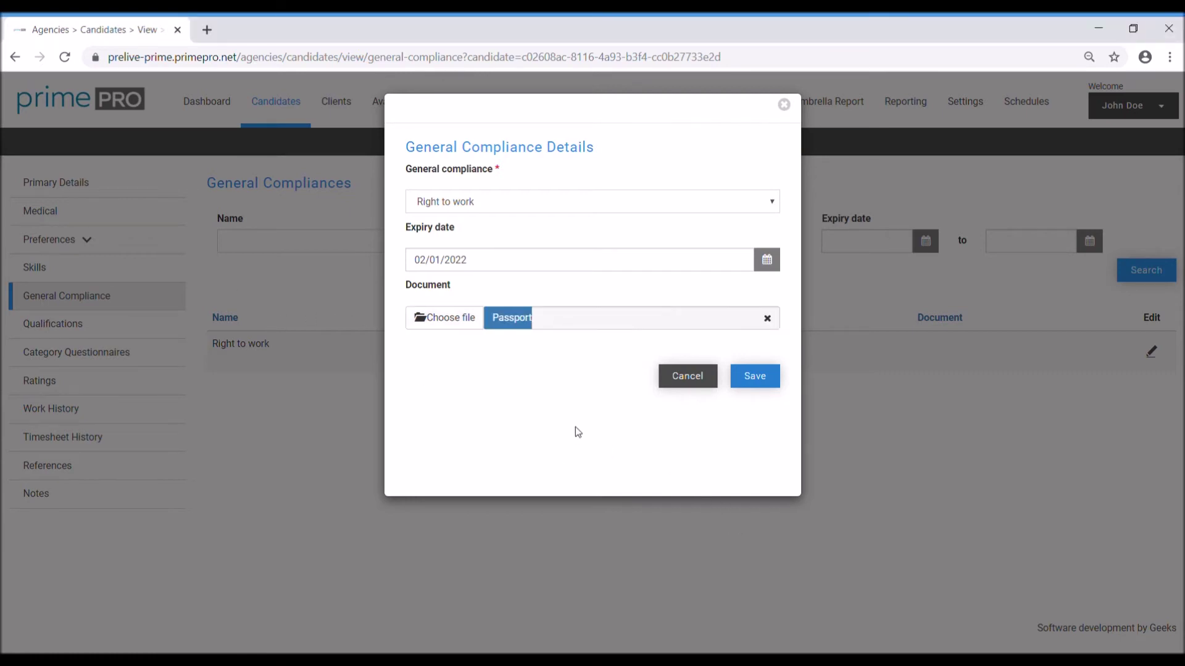
{"action": "left_click", "coordinate": [773, 384]}
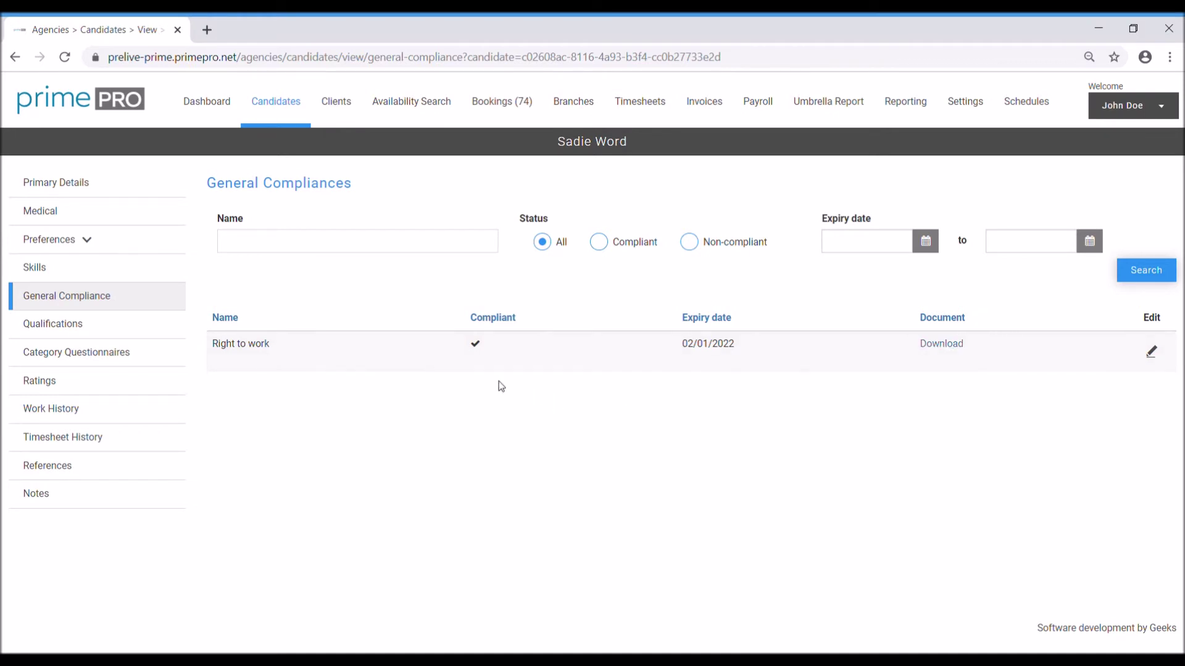
{"action": "left_click", "coordinate": [1153, 357]}
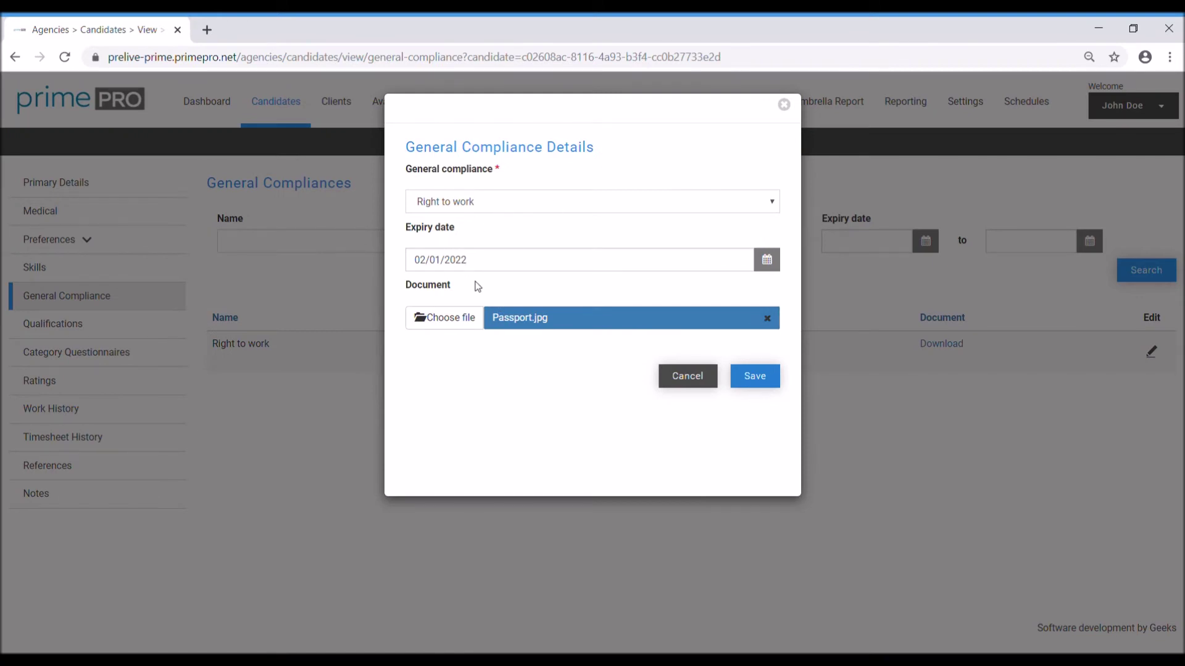
{"action": "left_click", "coordinate": [688, 384]}
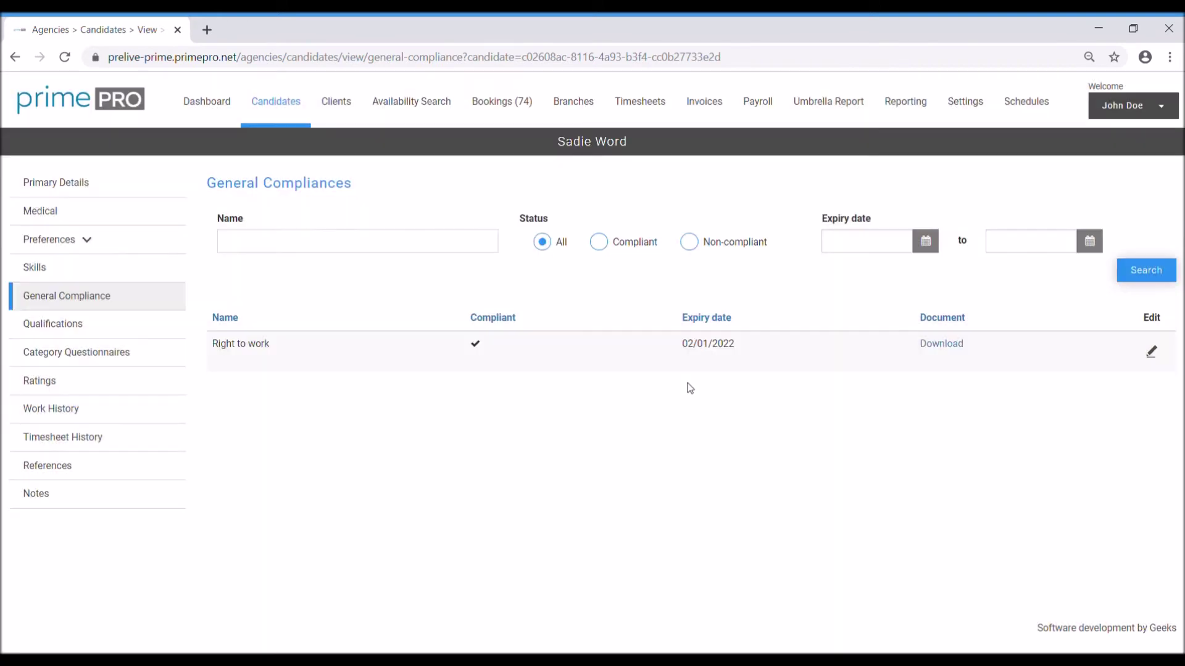
Step: Start a new qualification with Driving > HGV Class 1 as its category and skill
{"action": "left_click", "coordinate": [53, 336]}
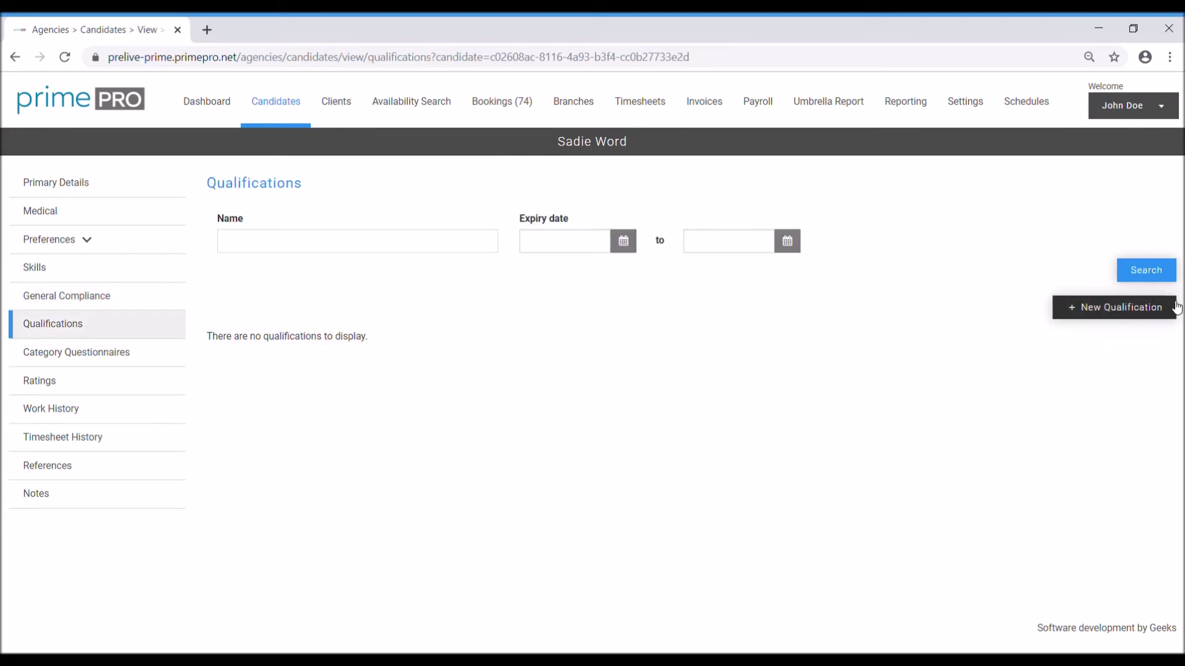
{"action": "left_click", "coordinate": [1127, 309]}
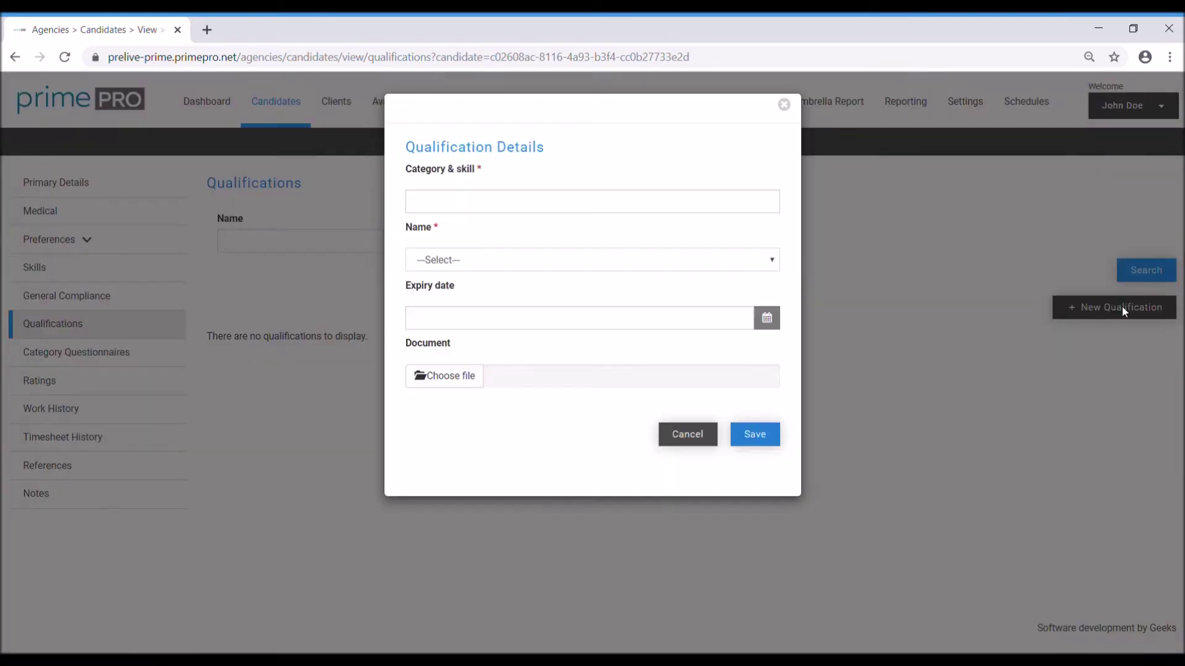
{"action": "left_click", "coordinate": [659, 207]}
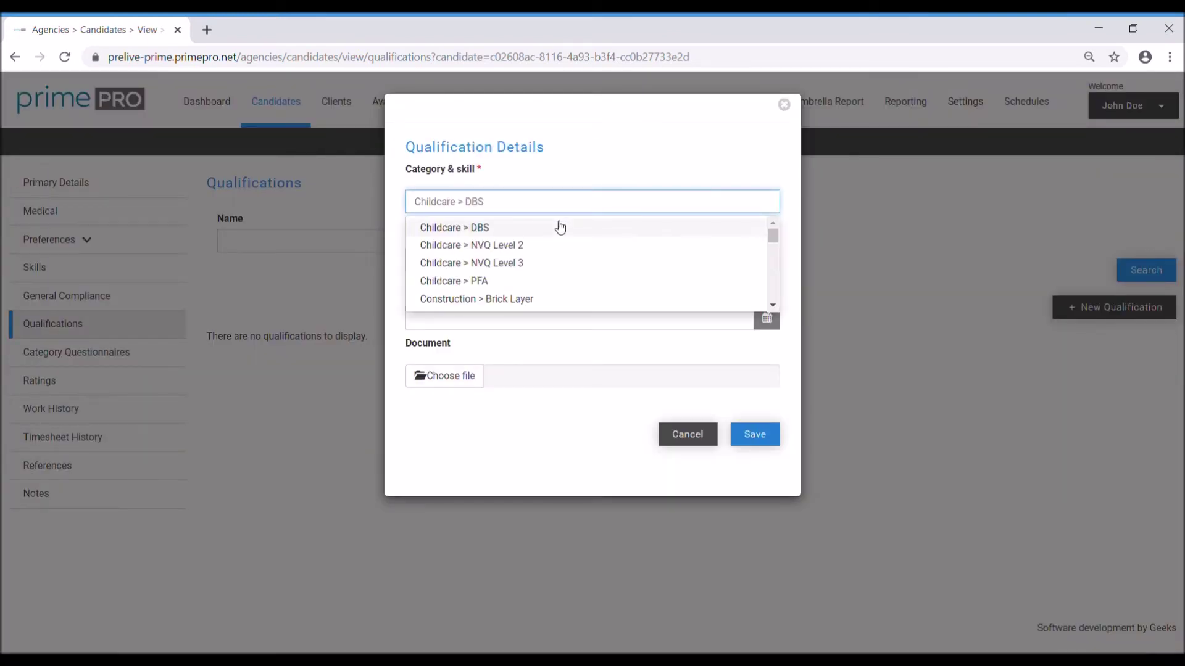
{"action": "type", "text": "d"}
{"action": "key", "text": "BackSpace"}
{"action": "type", "text": "class"}
{"action": "left_click", "coordinate": [534, 227]}
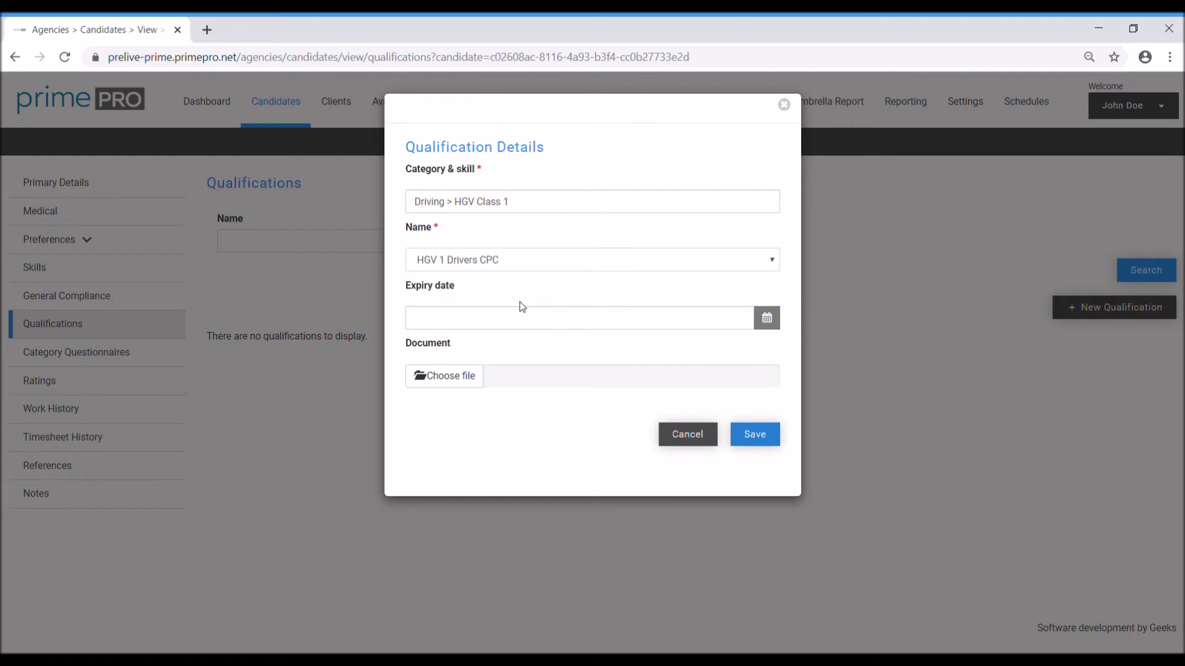
Step: Set expiry 17/12/2022, attach CPC Drivers.jpg, and save the qualification
{"action": "left_click", "coordinate": [593, 323]}
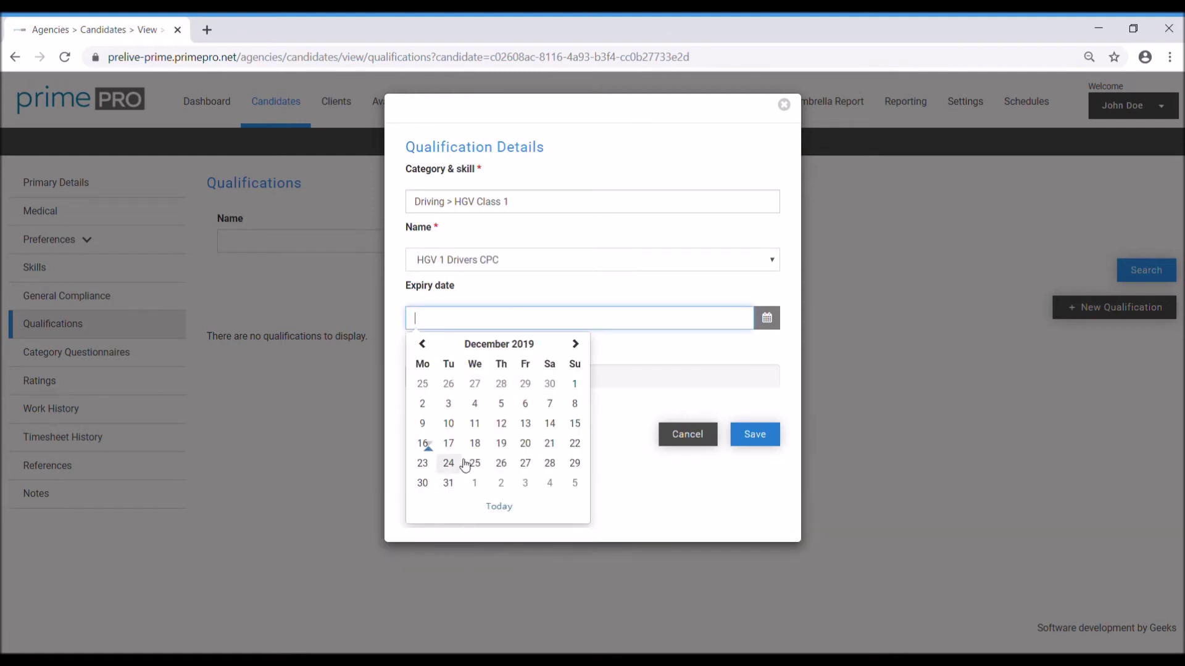
{"action": "left_click", "coordinate": [448, 443]}
{"action": "key", "text": "BackSpace"}
{"action": "key", "text": "BackSpace"}
{"action": "type", "text": "22"}
{"action": "left_click", "coordinate": [454, 378]}
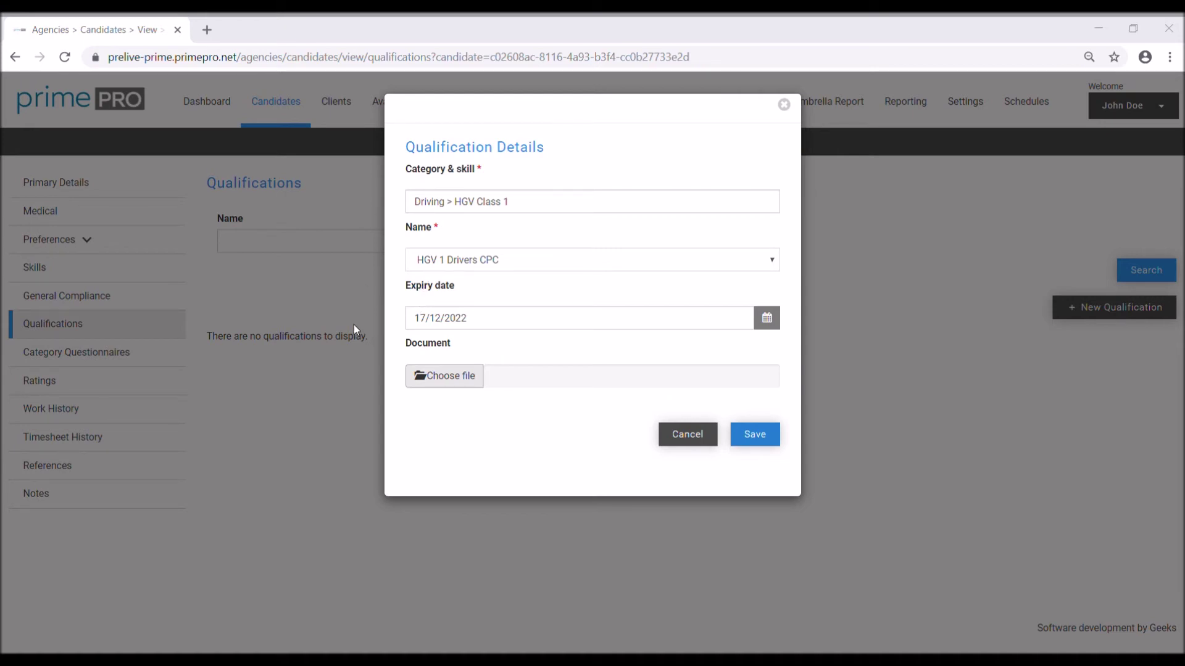
{"action": "left_click", "coordinate": [561, 421]}
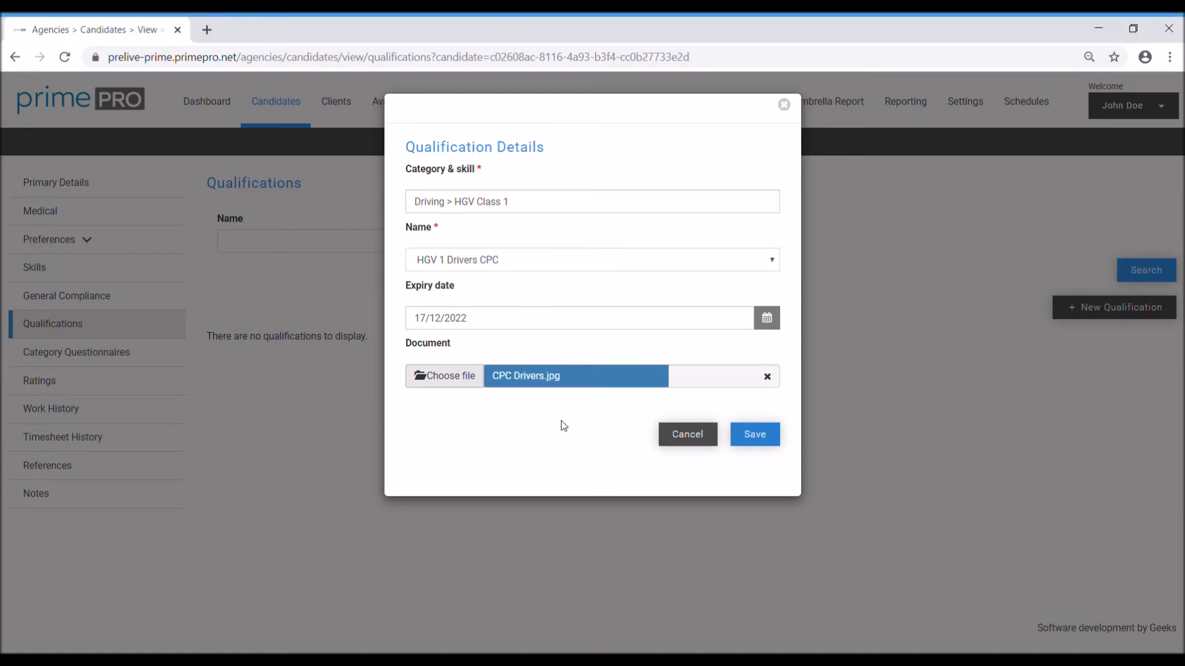
{"action": "left_click", "coordinate": [771, 446]}
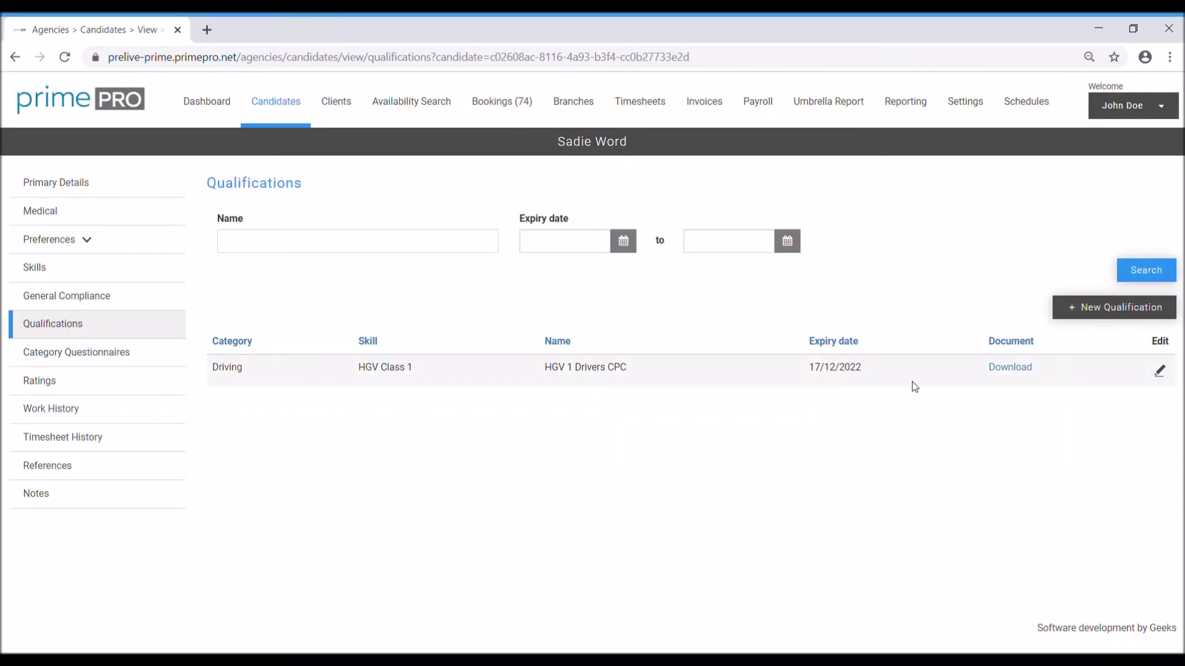
{"action": "left_click_drag", "start_coordinate": [642, 379], "coordinate": [560, 380]}
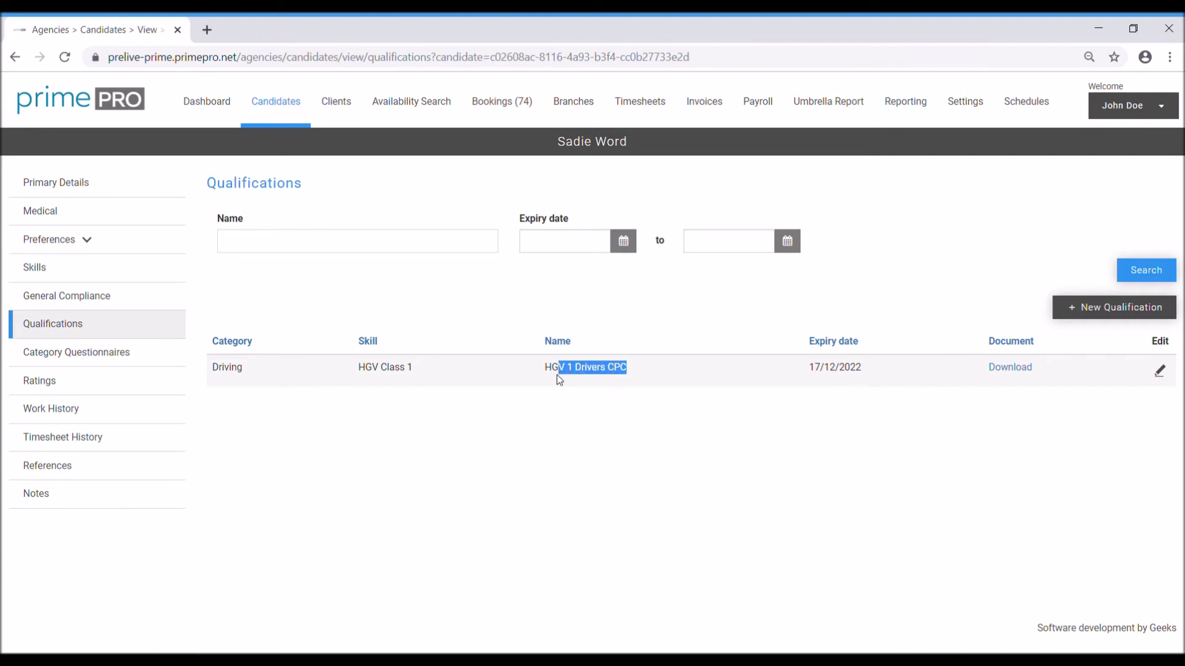
{"action": "left_click_drag", "start_coordinate": [865, 376], "coordinate": [814, 378]}
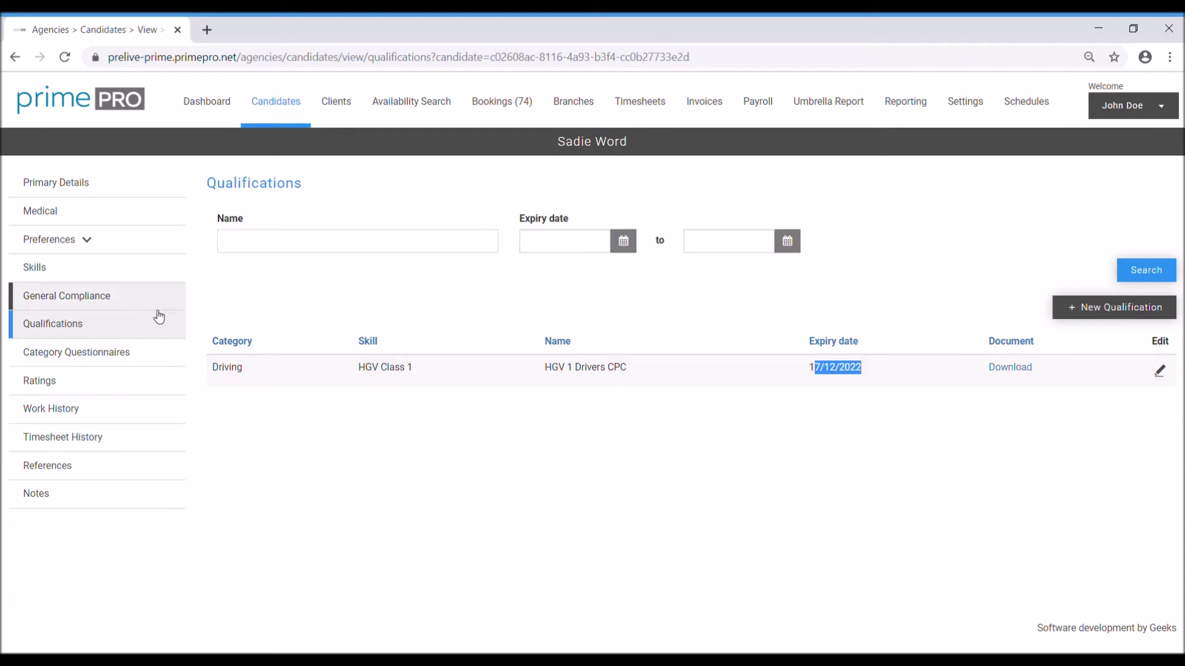
{"action": "left_click", "coordinate": [909, 371]}
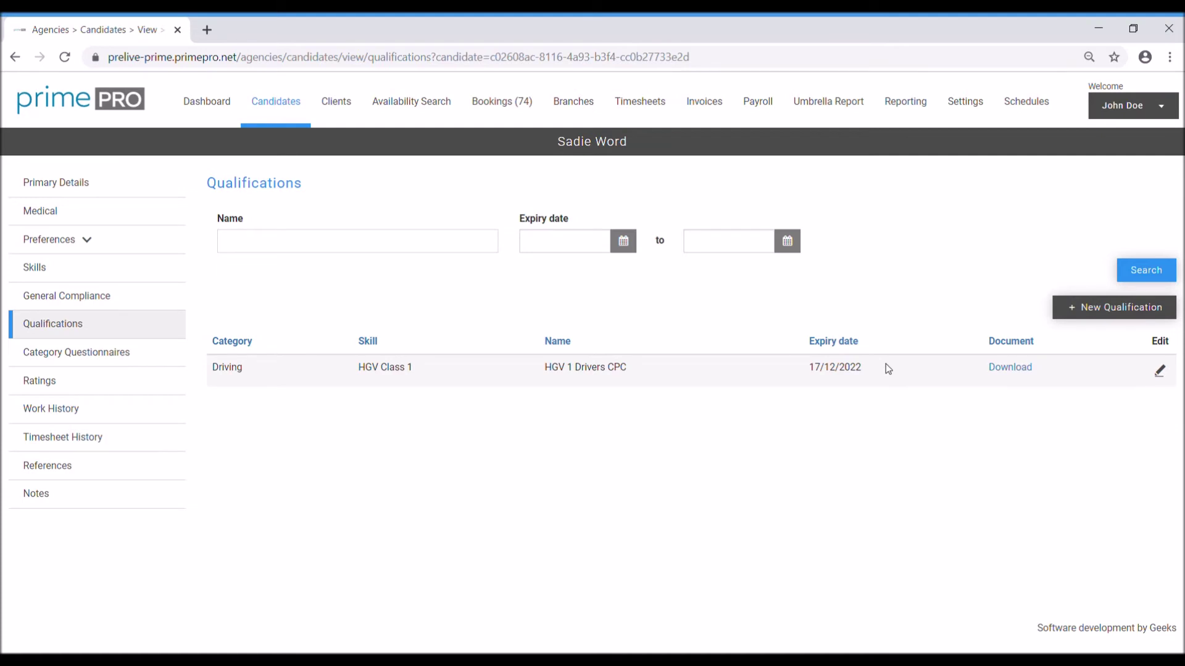
{"action": "left_click_drag", "start_coordinate": [864, 372], "coordinate": [809, 377]}
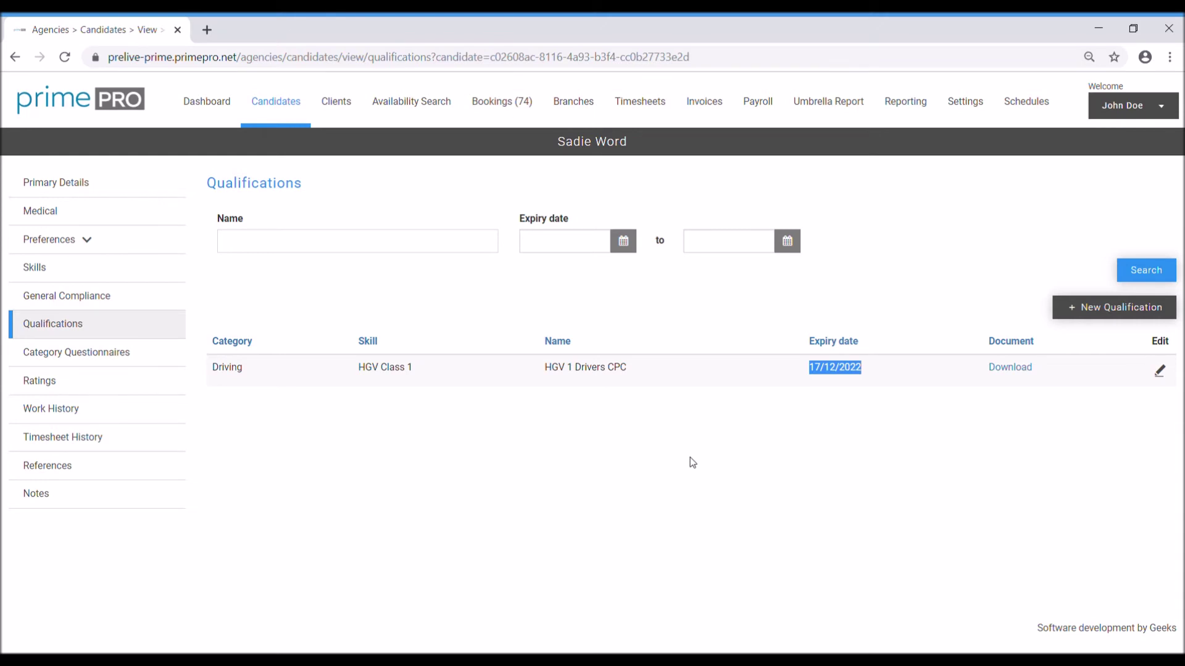
Step: Review the Right to work expiry date on the General Compliance page
{"action": "left_click", "coordinate": [80, 305]}
{"action": "left_click_drag", "start_coordinate": [751, 347], "coordinate": [687, 351]}
{"action": "left_click", "coordinate": [699, 356]}
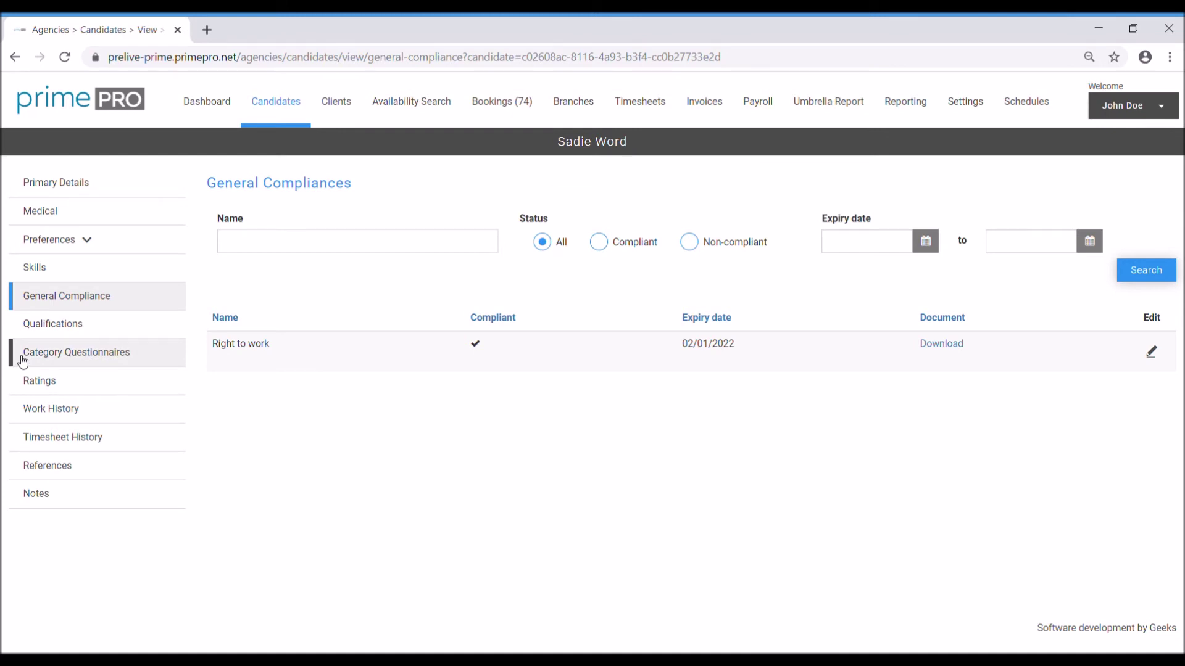
Step: Start and cancel a new qualification, then open Ratings and Category Questionnaires
{"action": "left_click", "coordinate": [102, 327]}
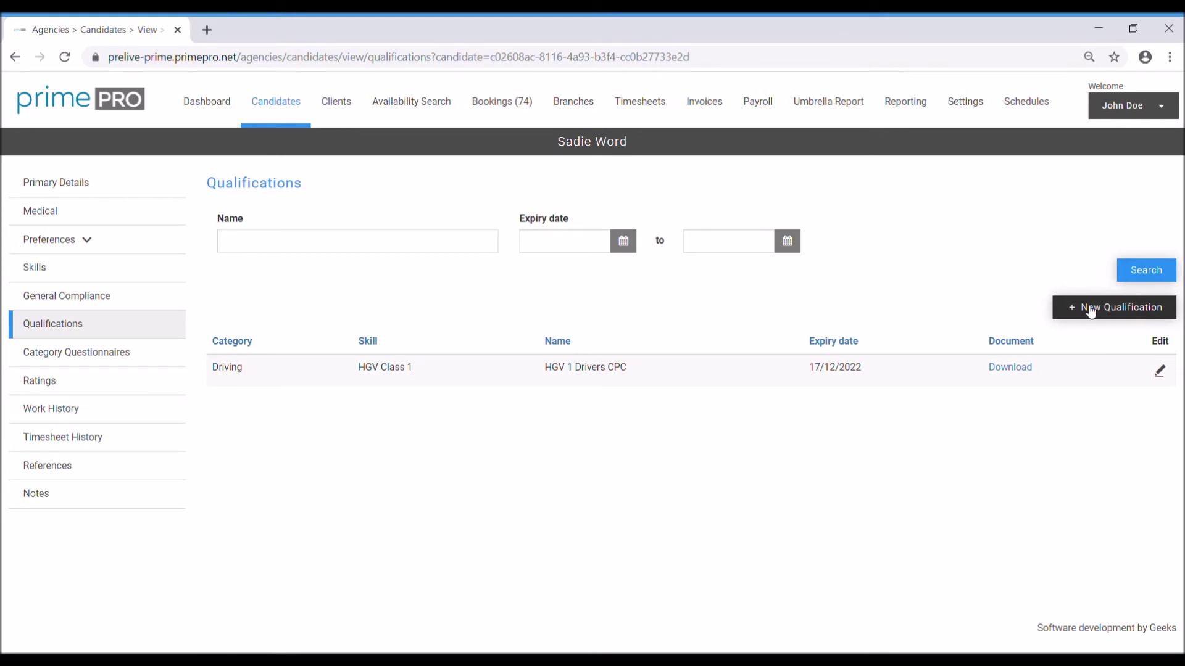
{"action": "left_click", "coordinate": [1091, 309]}
{"action": "left_click", "coordinate": [549, 205]}
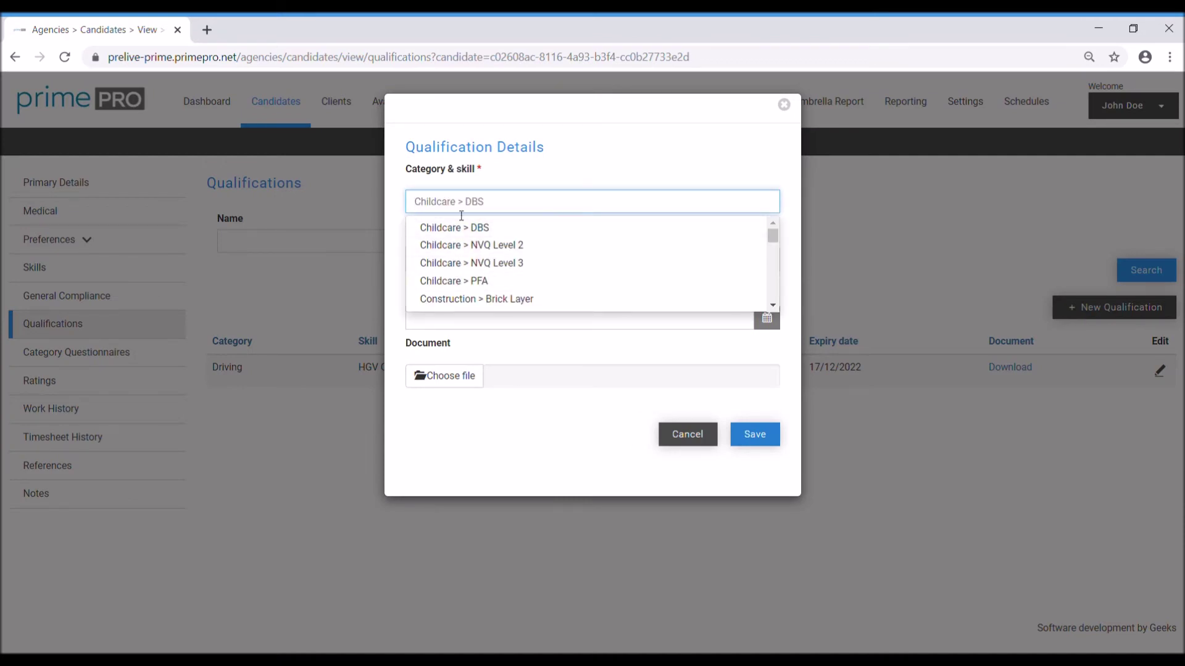
{"action": "left_click", "coordinate": [676, 426]}
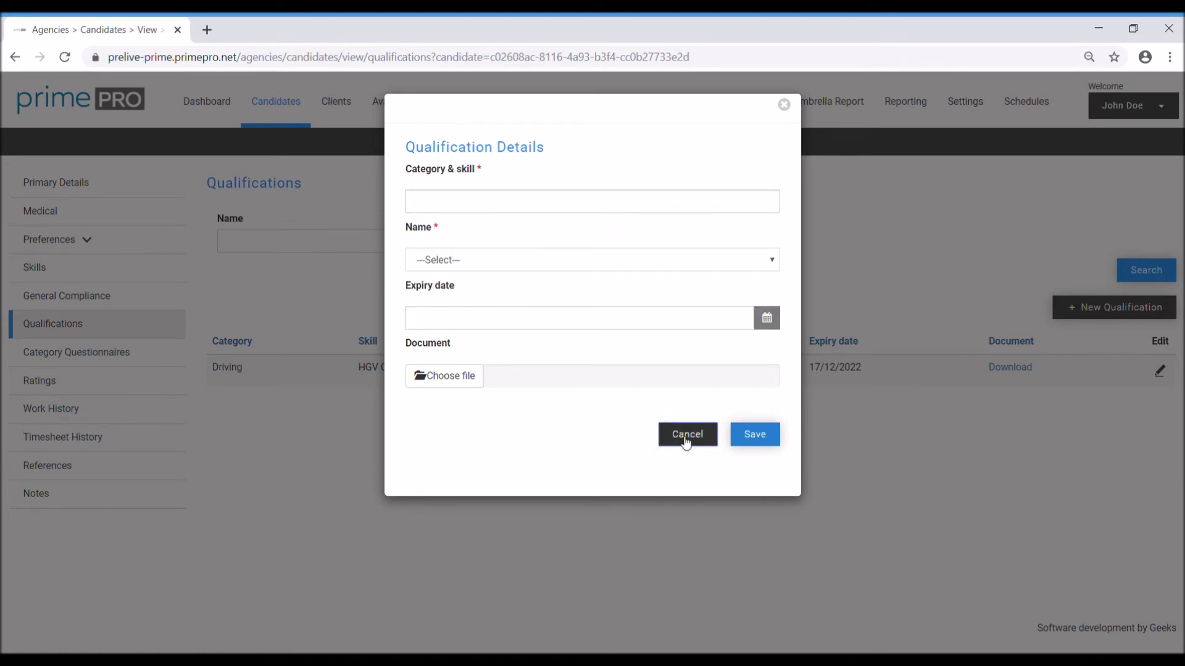
{"action": "left_click", "coordinate": [684, 436]}
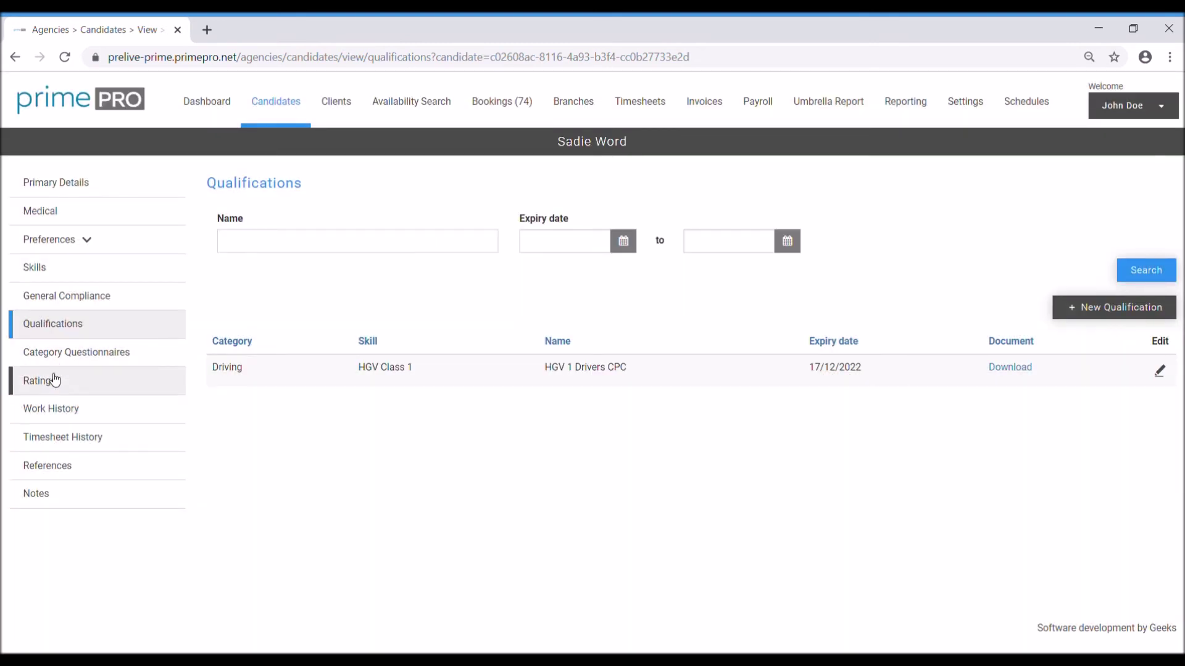
{"action": "left_click", "coordinate": [55, 379]}
{"action": "left_click", "coordinate": [64, 356]}
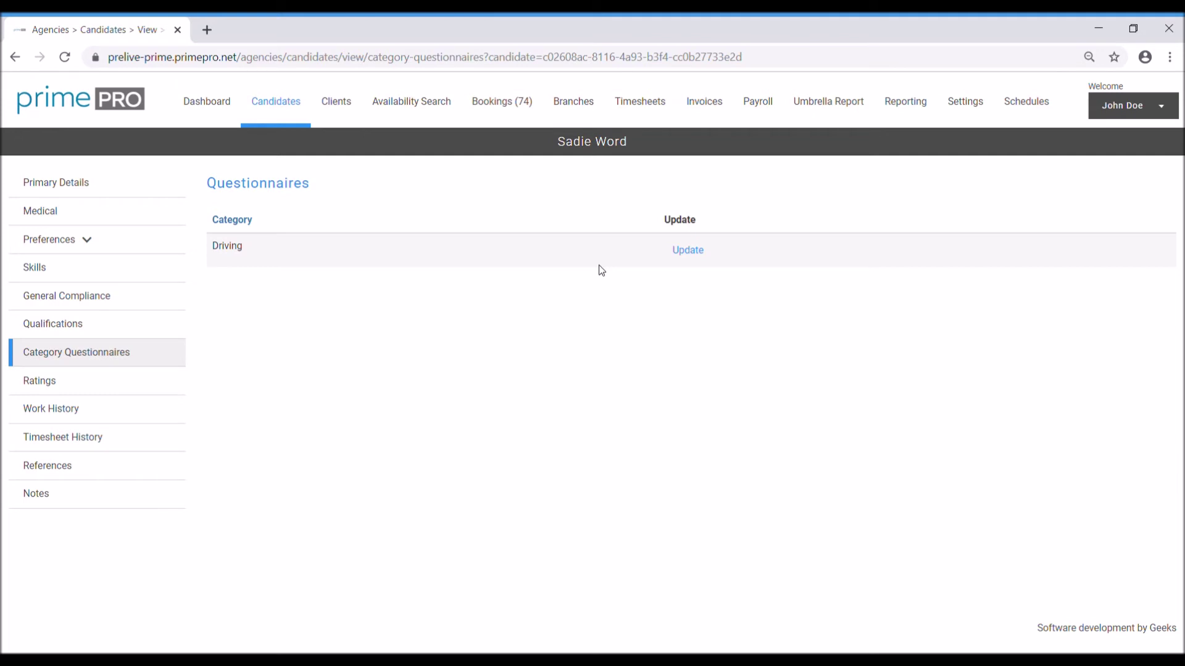
{"action": "left_click", "coordinate": [688, 251]}
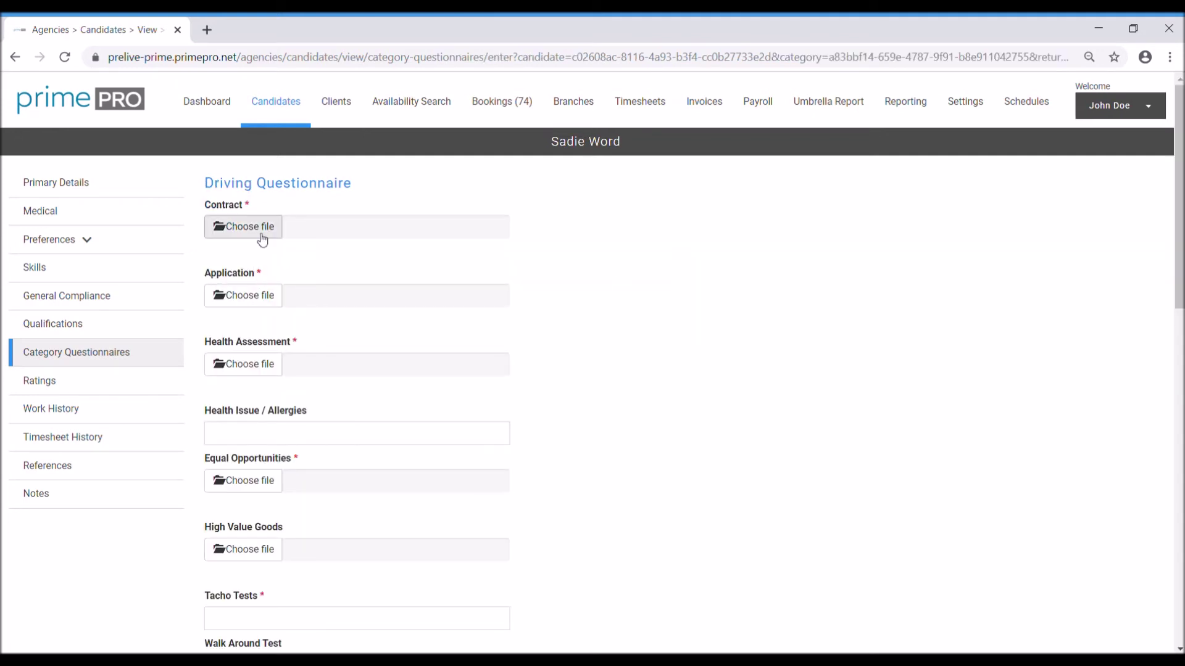
{"action": "scroll", "coordinate": [410, 281], "scroll_direction": "down", "scroll_amount": 6}
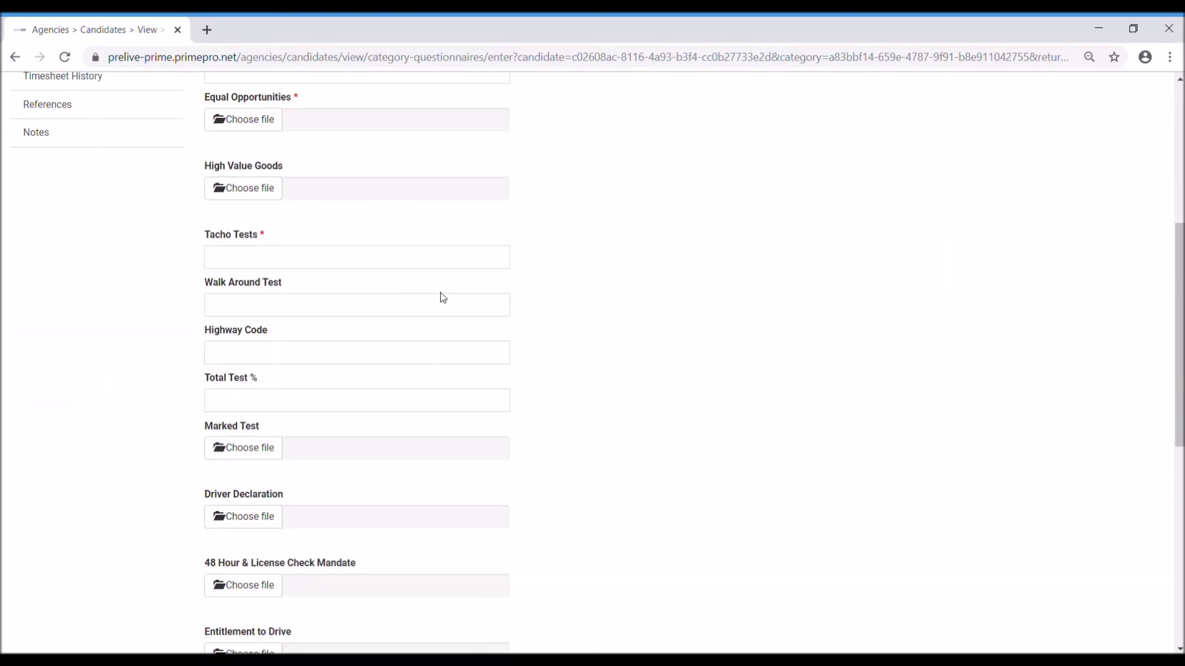
{"action": "scroll", "coordinate": [442, 298], "scroll_direction": "down", "scroll_amount": 4}
{"action": "scroll", "coordinate": [497, 333], "scroll_direction": "up", "scroll_amount": 10}
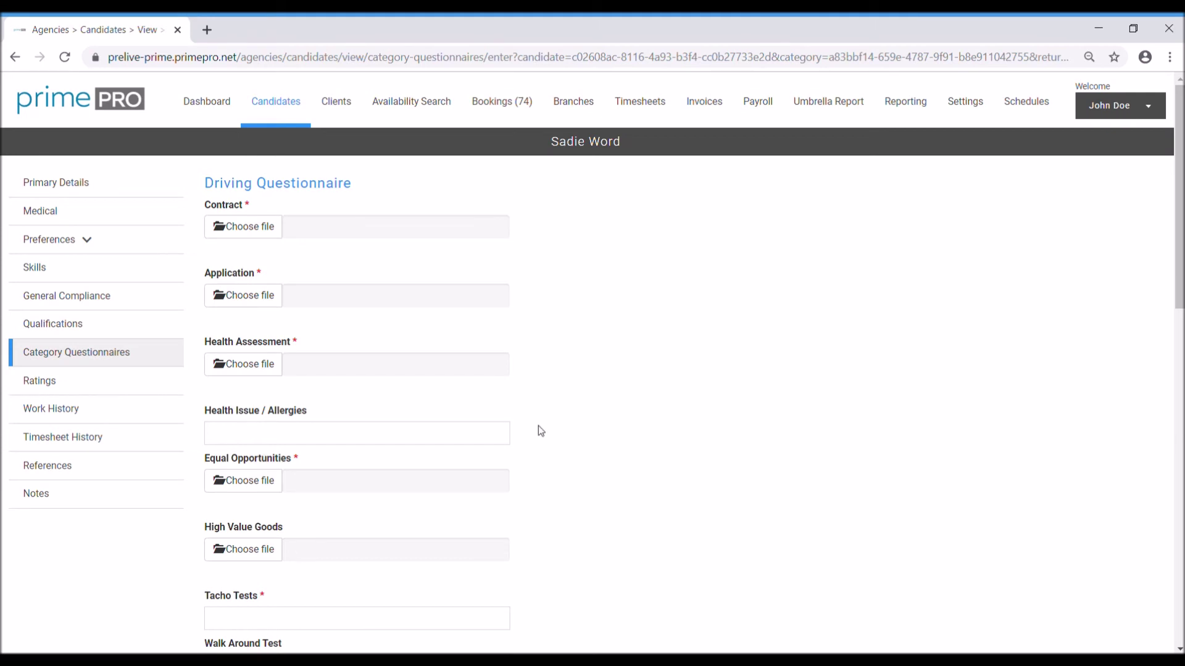
{"action": "scroll", "coordinate": [386, 416], "scroll_direction": "down", "scroll_amount": 6}
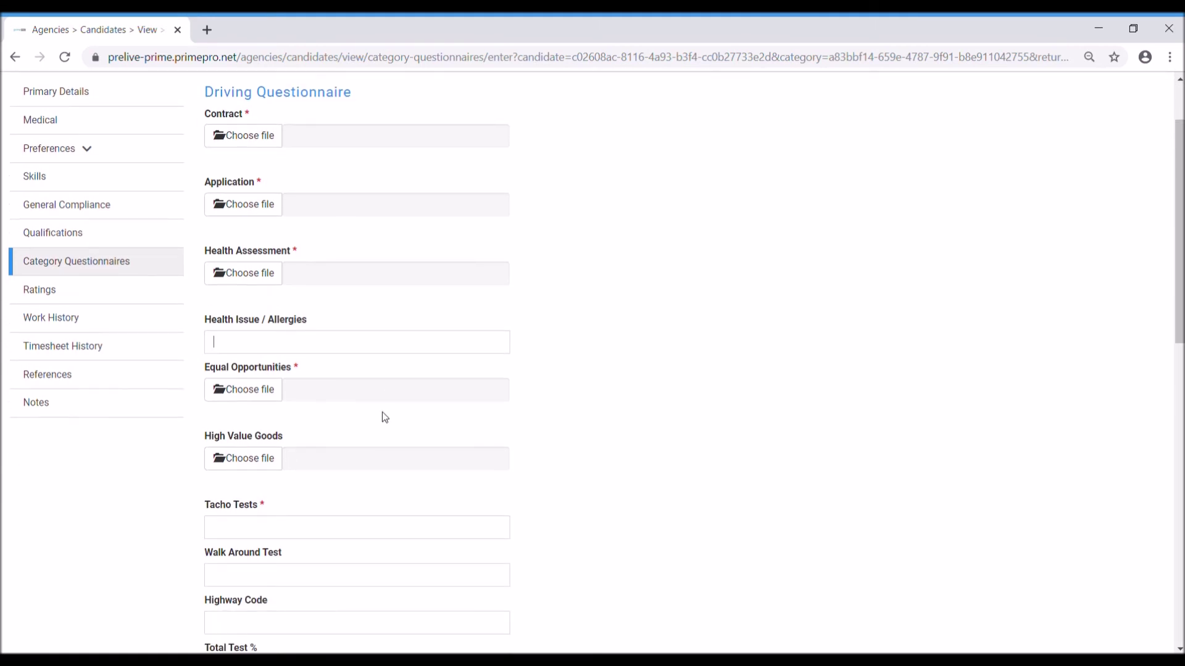
{"action": "scroll", "coordinate": [389, 414], "scroll_direction": "down", "scroll_amount": 5}
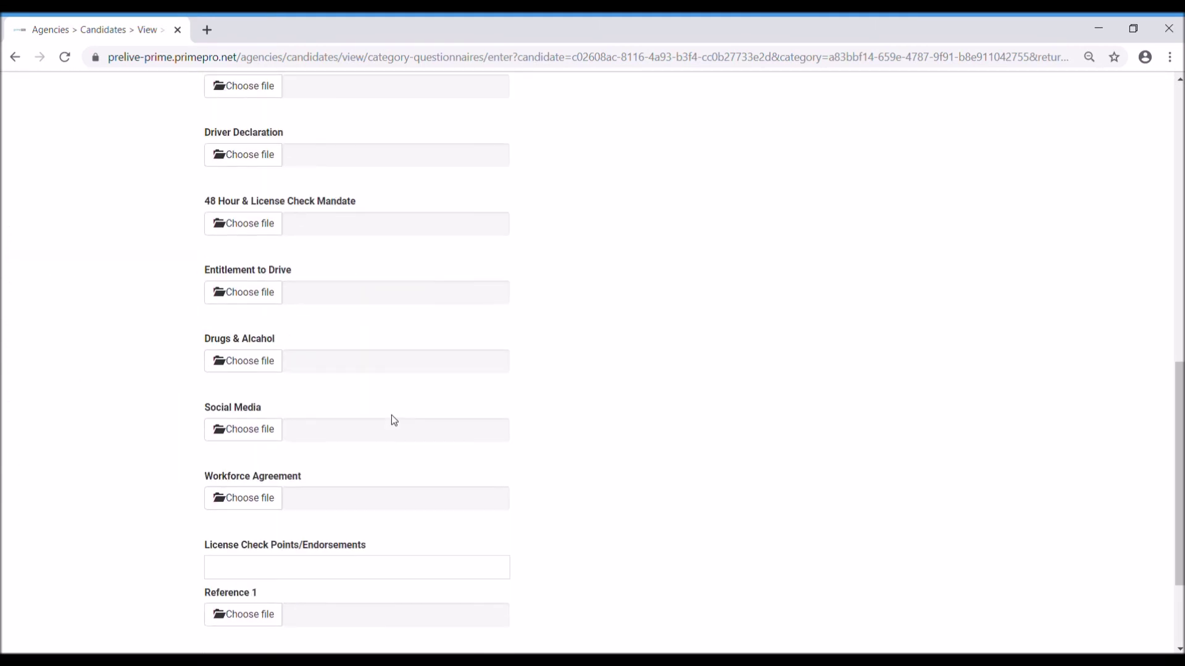
{"action": "scroll", "coordinate": [561, 439], "scroll_direction": "up", "scroll_amount": 2}
{"action": "scroll", "coordinate": [560, 439], "scroll_direction": "up", "scroll_amount": 8}
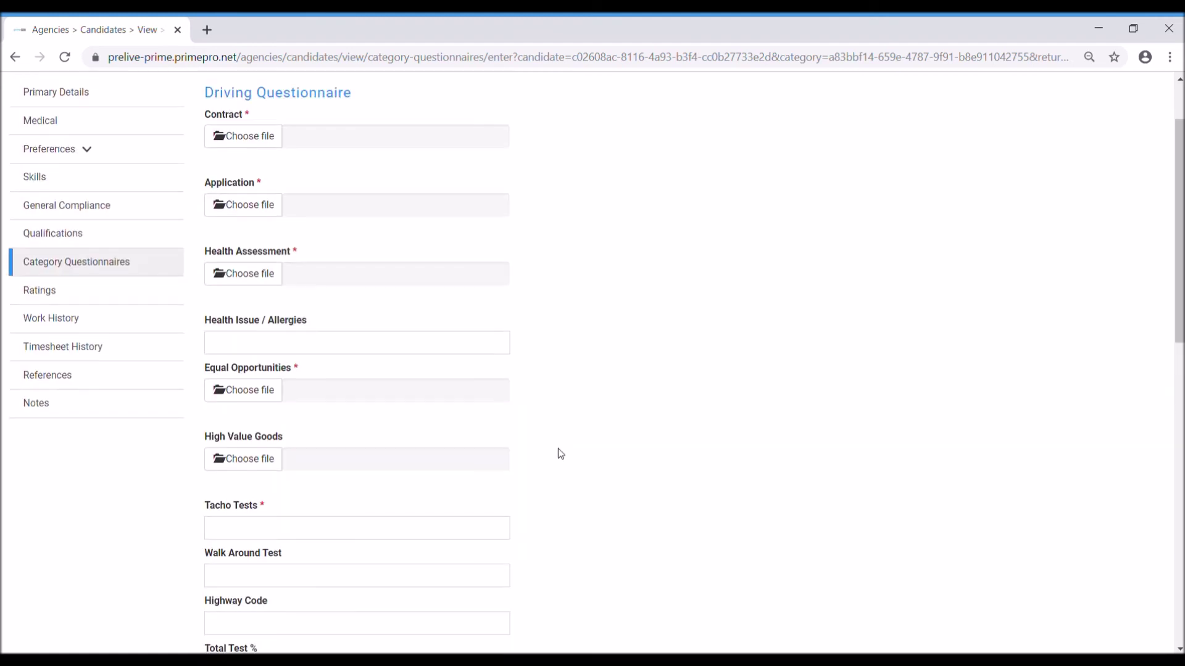
{"action": "scroll", "coordinate": [476, 327], "scroll_direction": "up", "scroll_amount": 2}
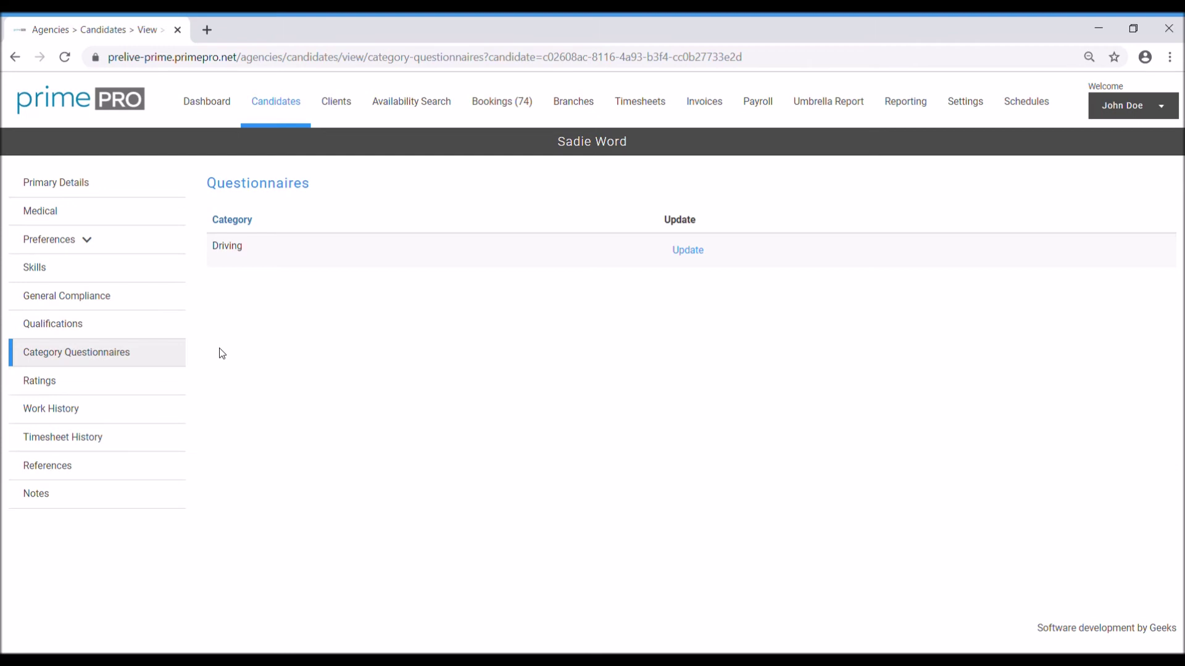
Step: Start a rating dated today, 16/12/2019, with Tesco PLC as the client
{"action": "left_click", "coordinate": [89, 386]}
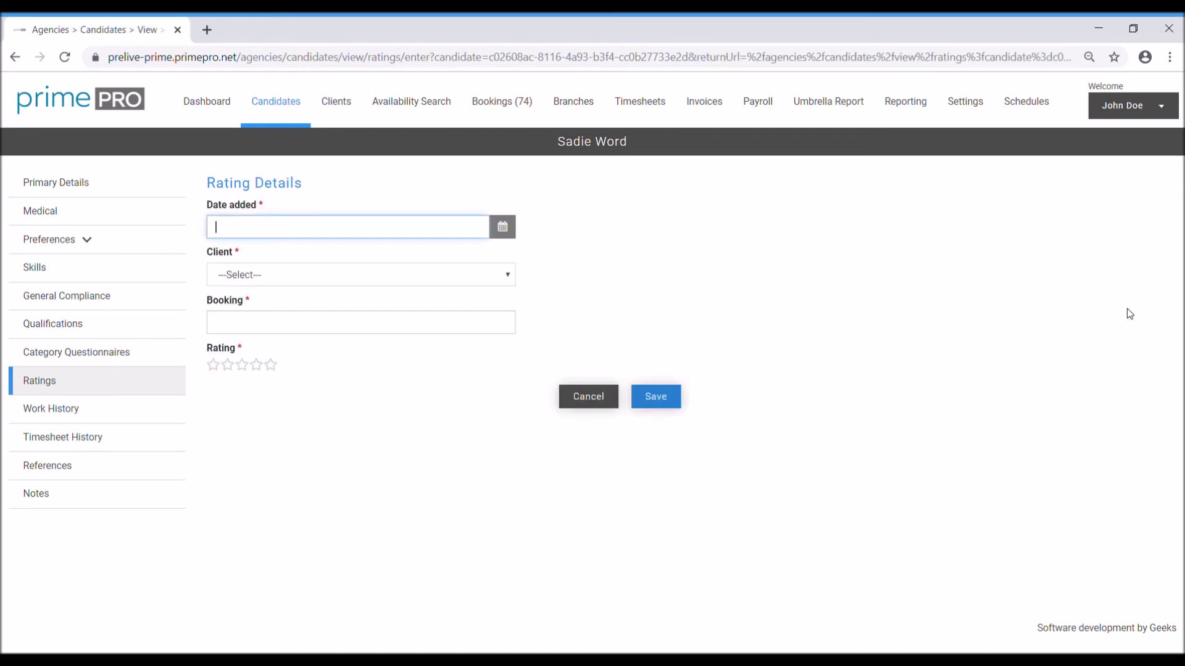
{"action": "left_click", "coordinate": [499, 232]}
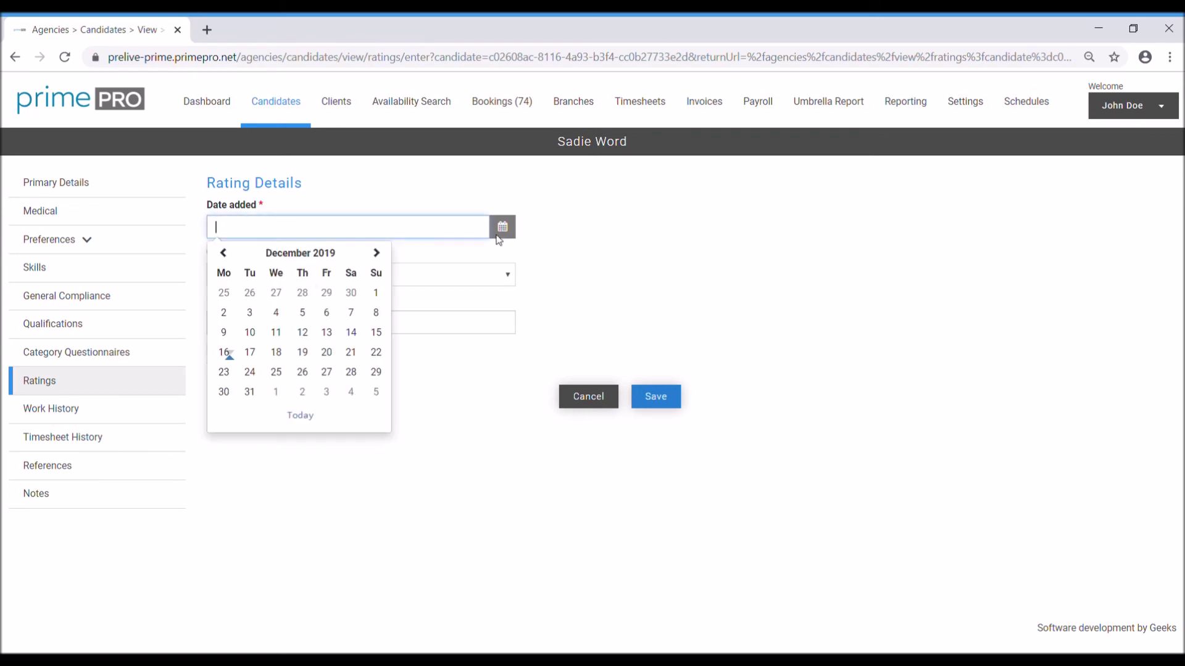
{"action": "left_click", "coordinate": [302, 416]}
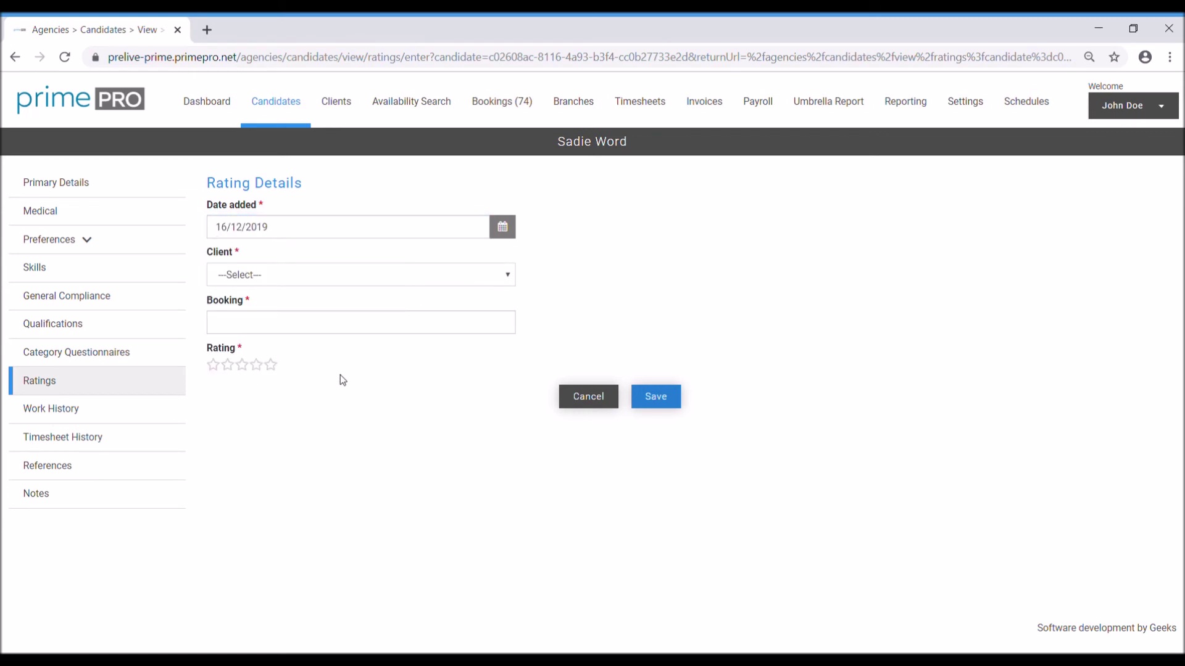
{"action": "left_click", "coordinate": [330, 425]}
{"action": "left_click", "coordinate": [339, 322]}
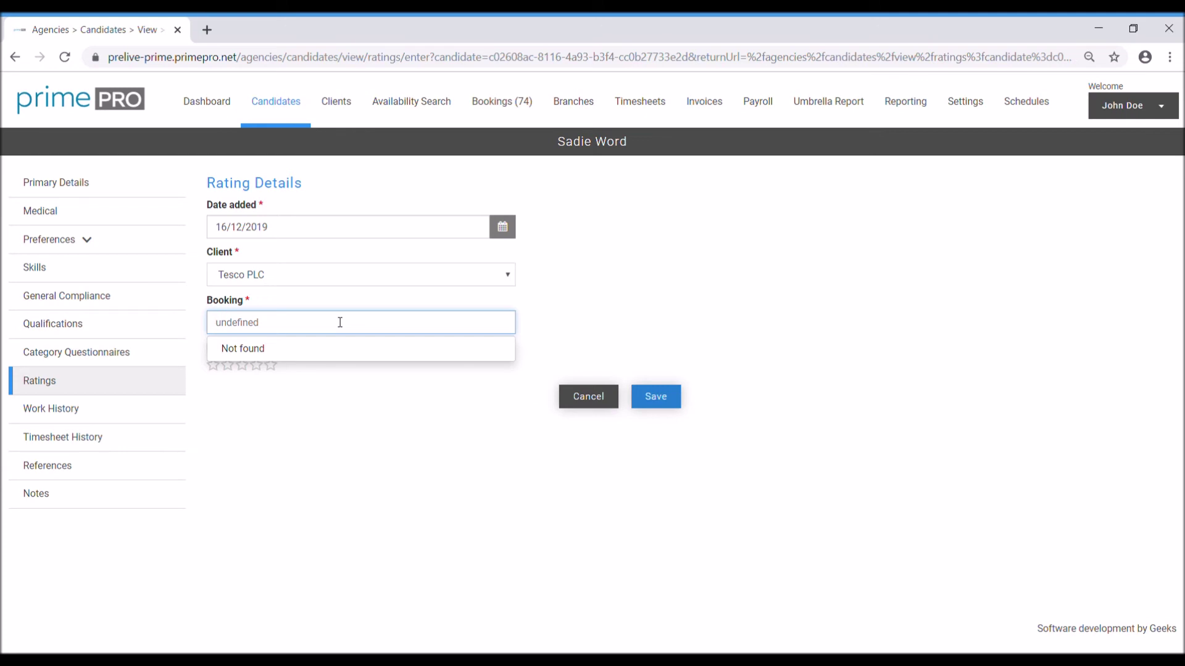
Step: Give the candidate a five-star rating, then go to Work History
{"action": "left_click", "coordinate": [408, 445]}
{"action": "left_click", "coordinate": [270, 365]}
{"action": "left_click", "coordinate": [256, 364]}
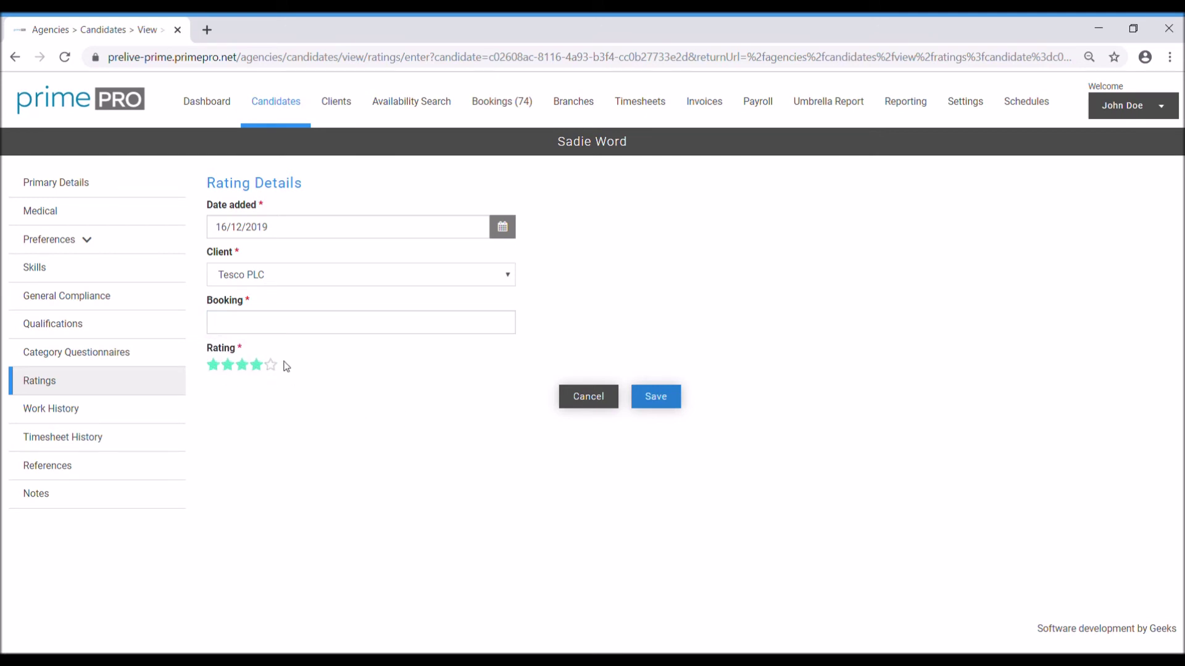
{"action": "left_click", "coordinate": [269, 366]}
{"action": "left_click", "coordinate": [104, 412]}
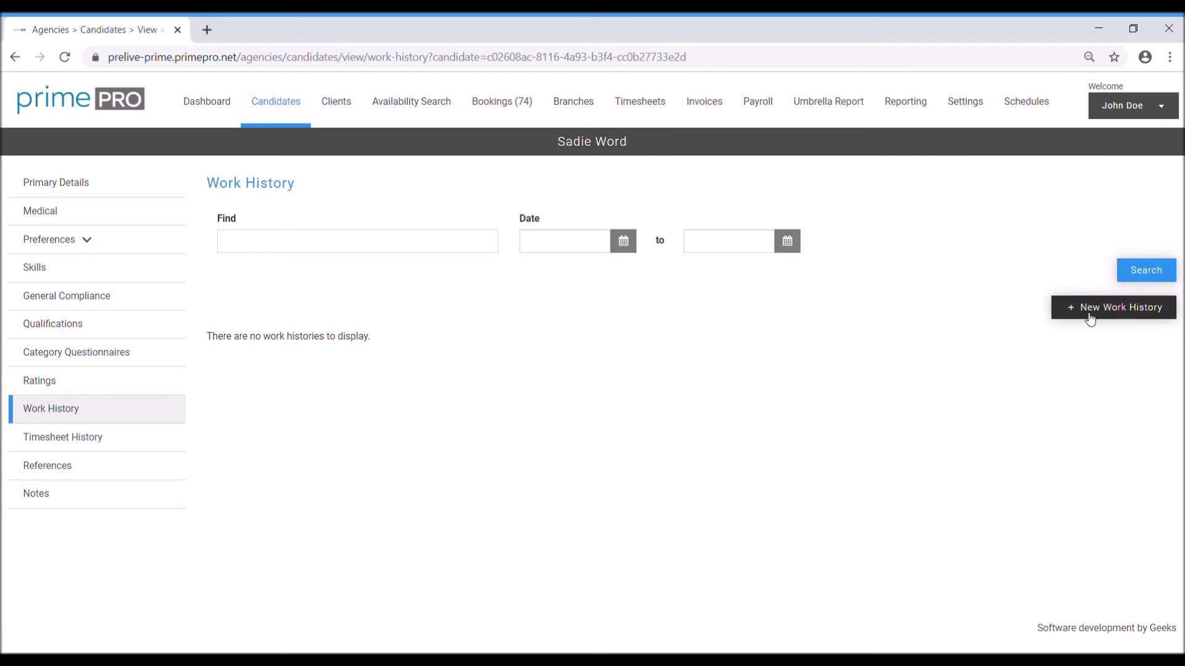
Step: Add a new work history entry with client Other, passing through company, job title and duties, and tick Reference request
{"action": "left_click", "coordinate": [1089, 315]}
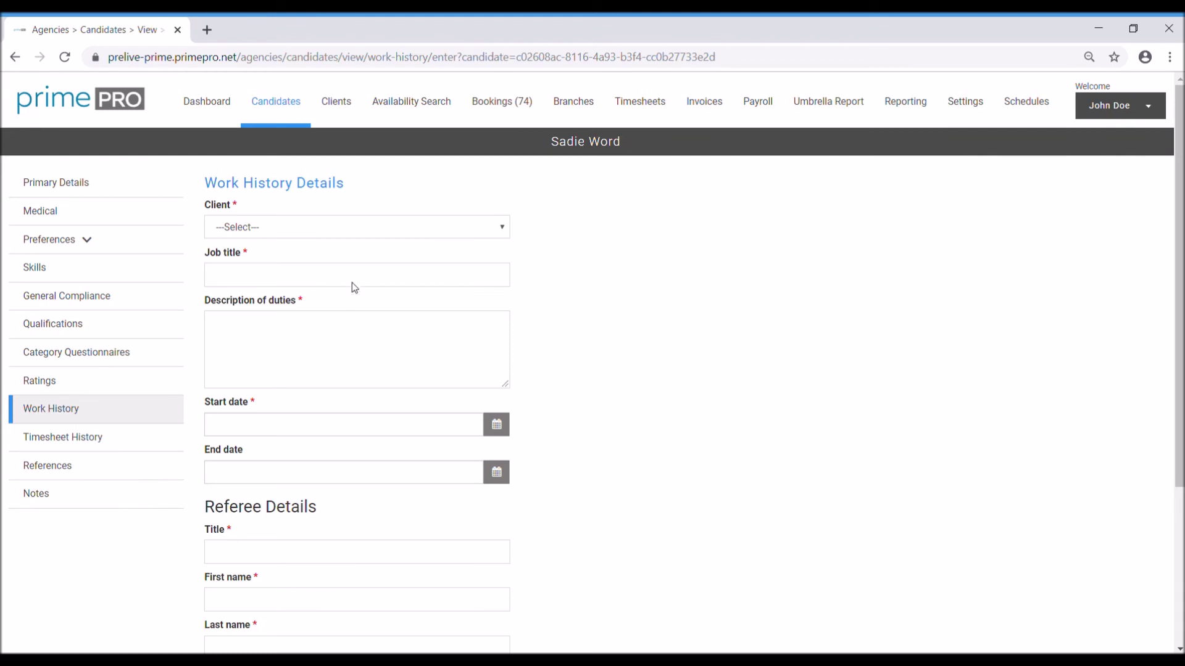
{"action": "left_click", "coordinate": [260, 446]}
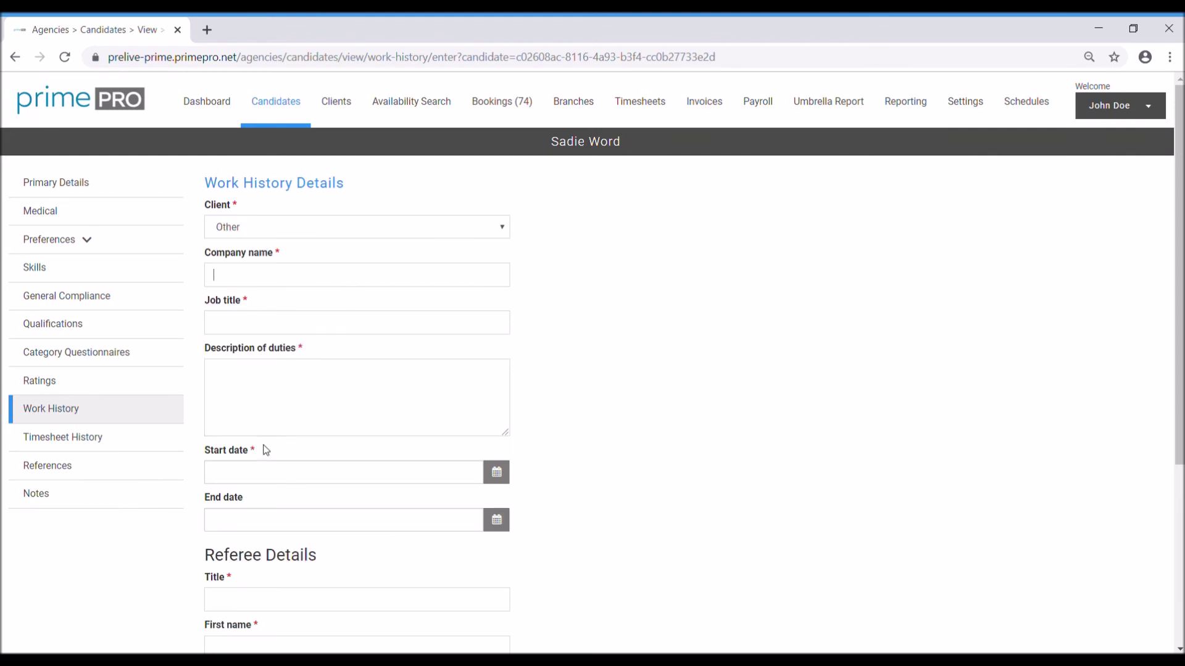
{"action": "left_click", "coordinate": [274, 277]}
{"action": "left_click", "coordinate": [297, 331]}
{"action": "left_click", "coordinate": [315, 403]}
{"action": "scroll", "coordinate": [429, 386], "scroll_direction": "down", "scroll_amount": 2}
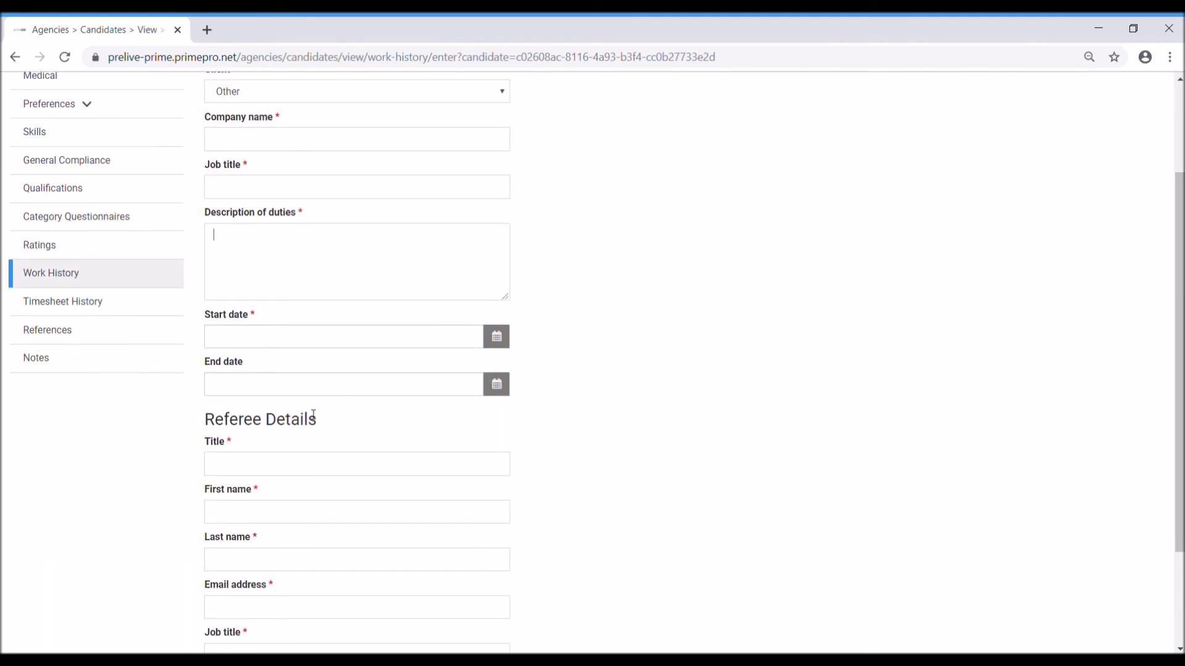
{"action": "scroll", "coordinate": [615, 391], "scroll_direction": "down", "scroll_amount": 2}
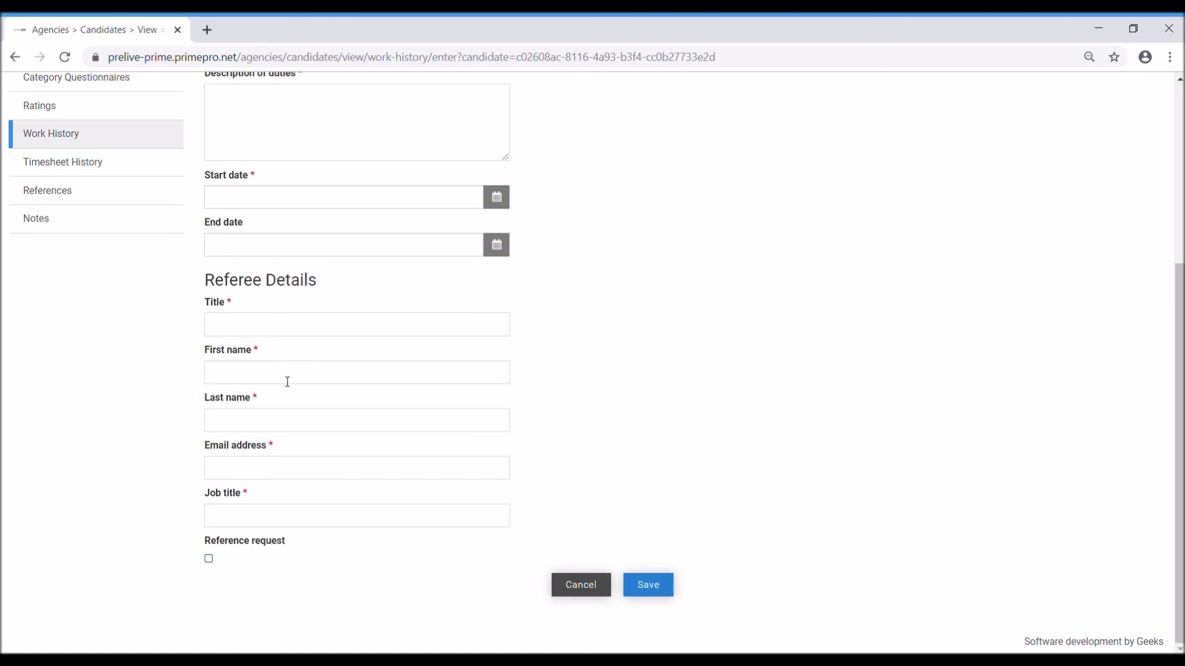
{"action": "left_click", "coordinate": [209, 562]}
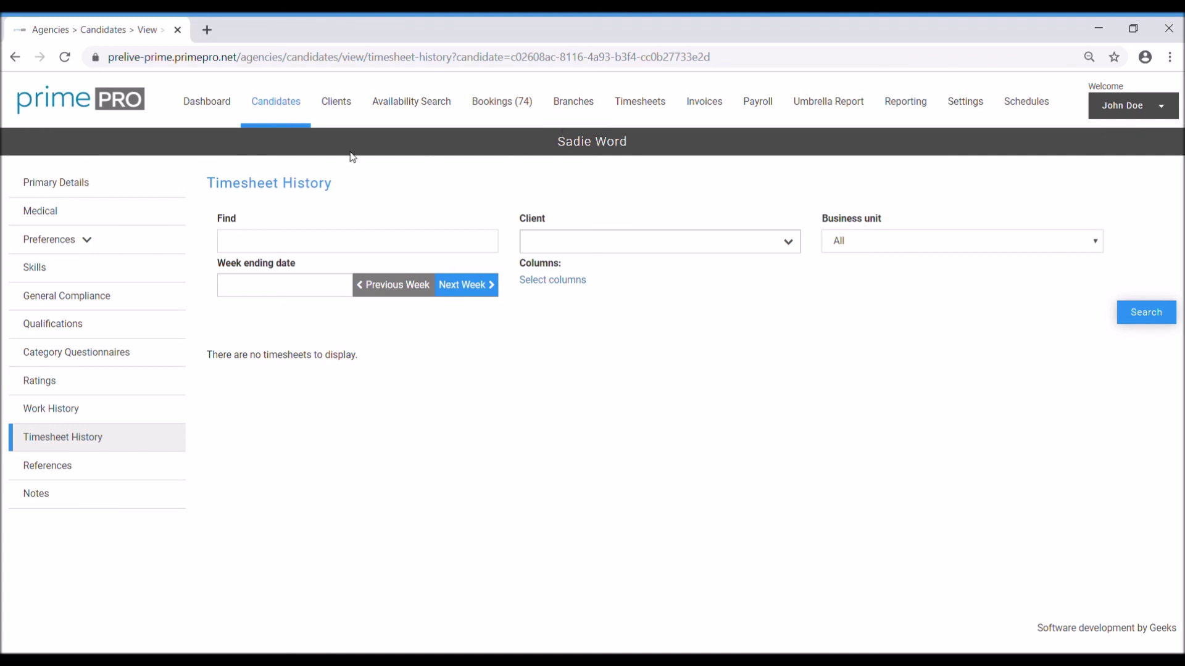
Step: Go back to the Candidates list and open the first listed candidate's Primary Details
{"action": "left_click", "coordinate": [284, 109]}
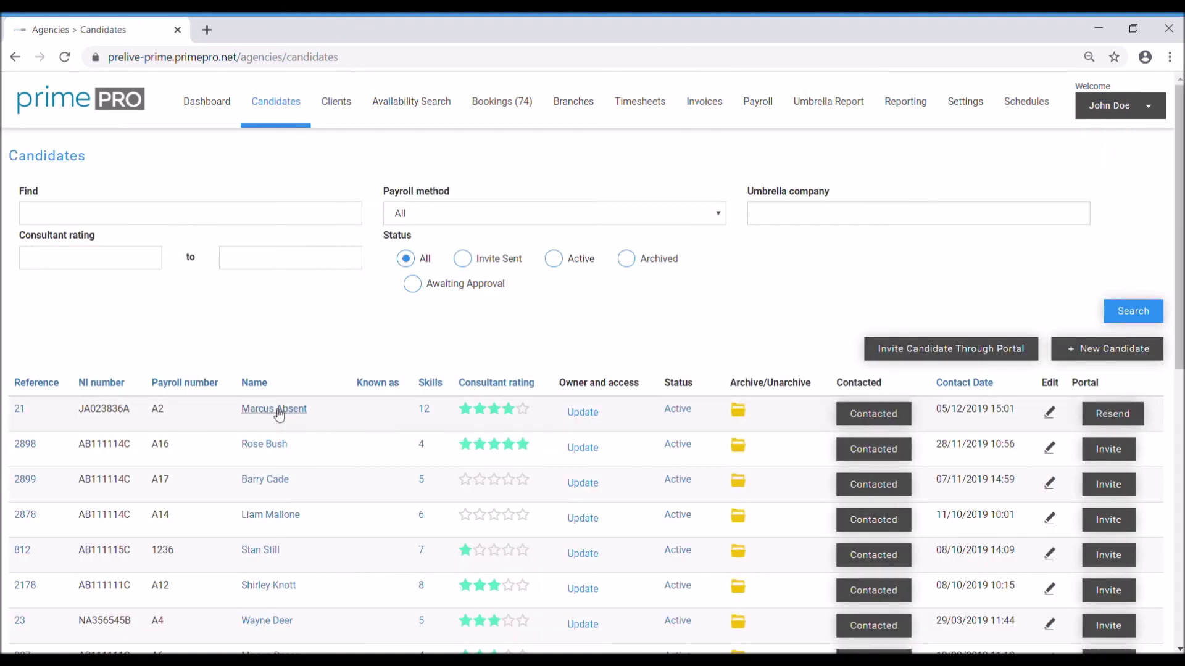
{"action": "left_click", "coordinate": [275, 410]}
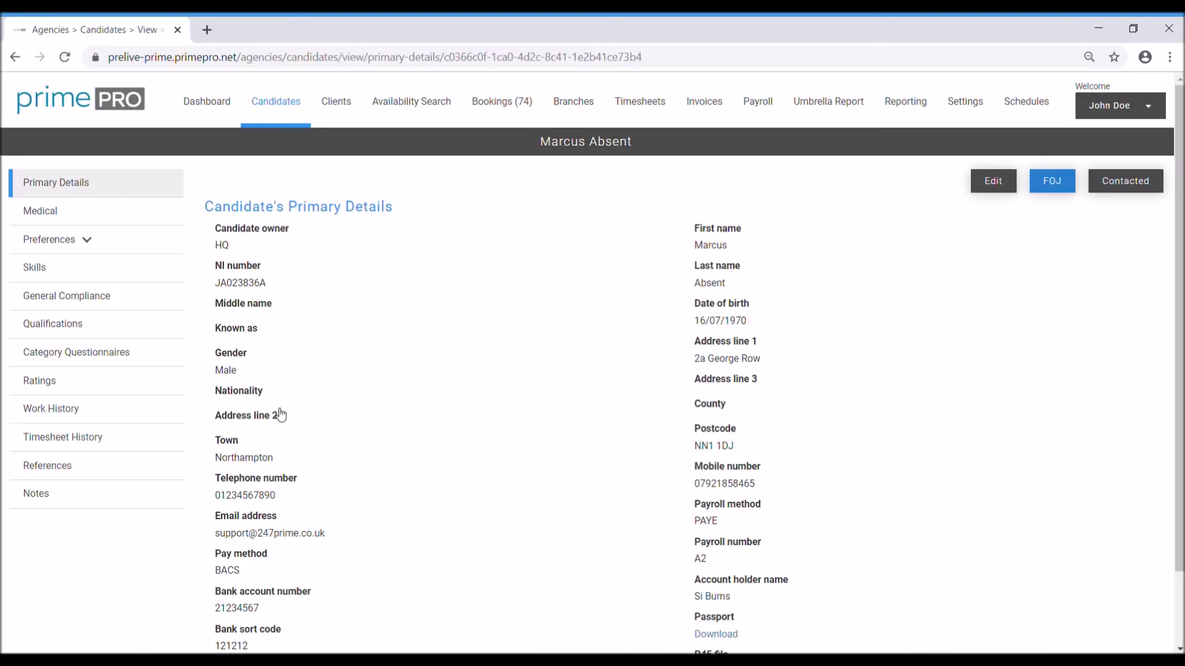
Step: Show Timesheet History and highlight the first timesheet's client, week-ending and worked dates
{"action": "left_click", "coordinate": [64, 439]}
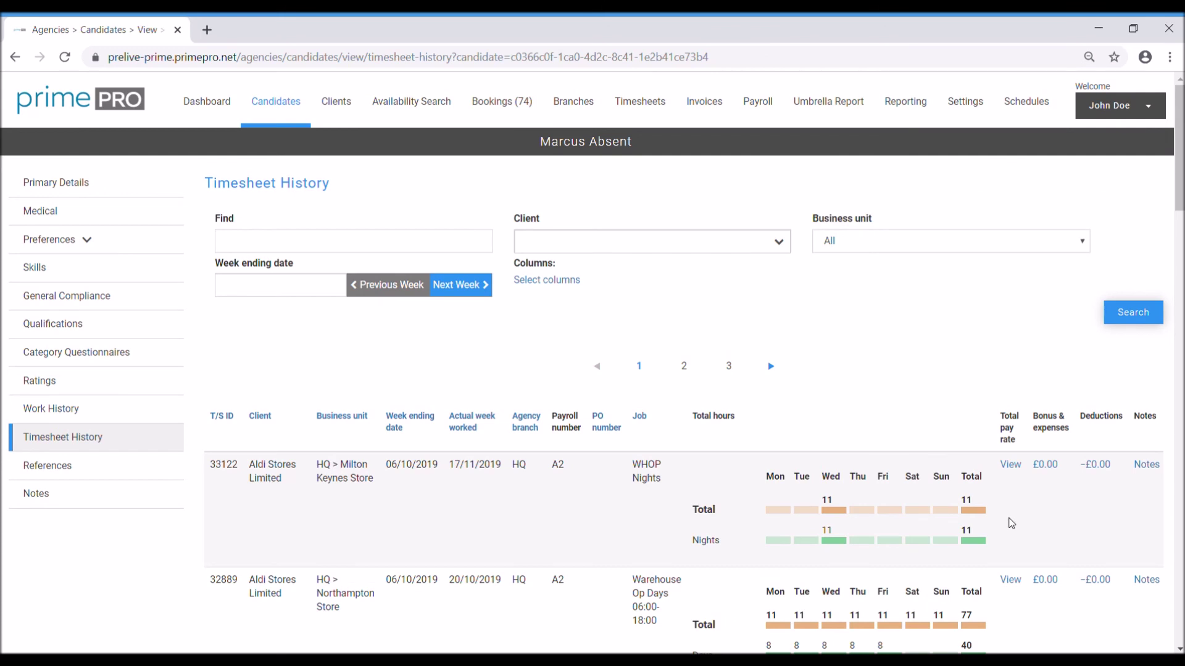
{"action": "scroll", "coordinate": [1012, 524], "scroll_direction": "down", "scroll_amount": 3}
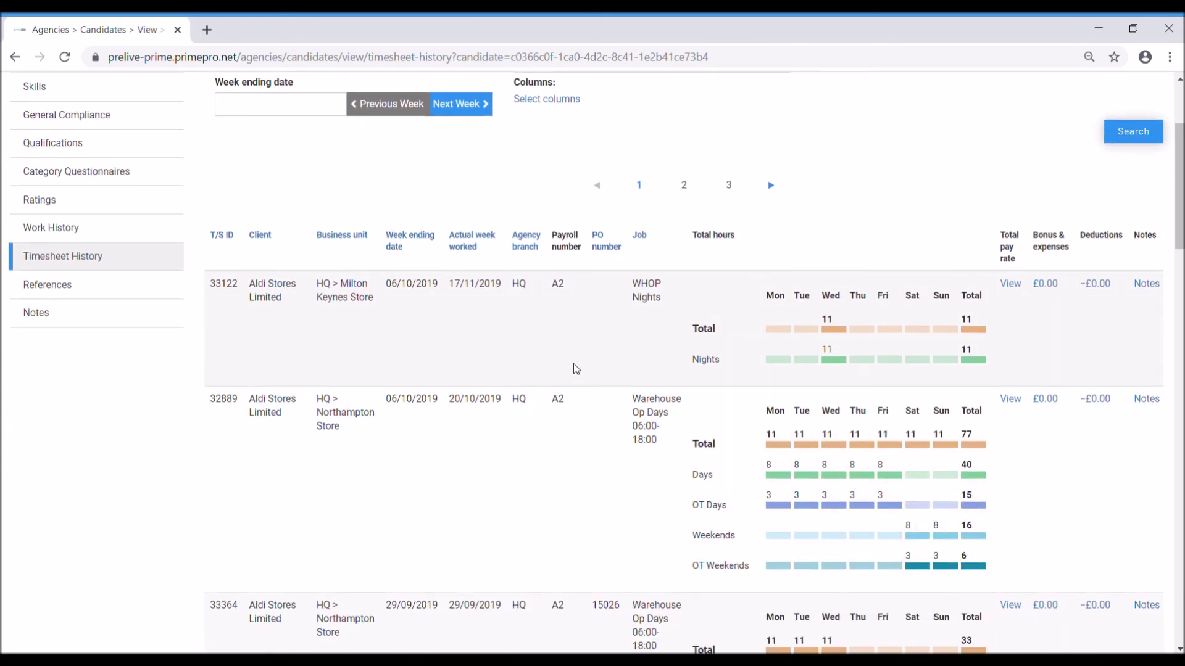
{"action": "triple_click", "coordinate": [288, 303]}
{"action": "left_click_drag", "start_coordinate": [439, 285], "coordinate": [383, 288]}
{"action": "left_click", "coordinate": [475, 291]}
{"action": "left_click_drag", "start_coordinate": [471, 289], "coordinate": [461, 288]}
{"action": "left_click", "coordinate": [500, 286]}
Step: Scroll down through the remaining timesheet rows and back up to the top
{"action": "scroll", "coordinate": [566, 407], "scroll_direction": "down", "scroll_amount": 8}
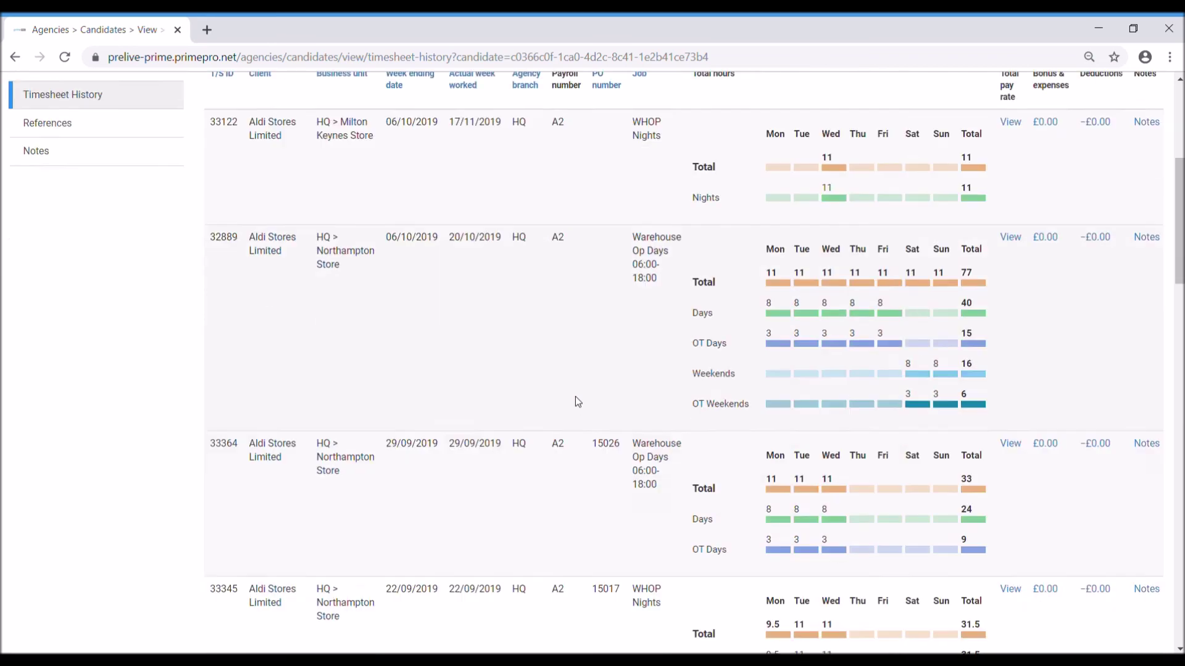
{"action": "scroll", "coordinate": [611, 394], "scroll_direction": "down", "scroll_amount": 9}
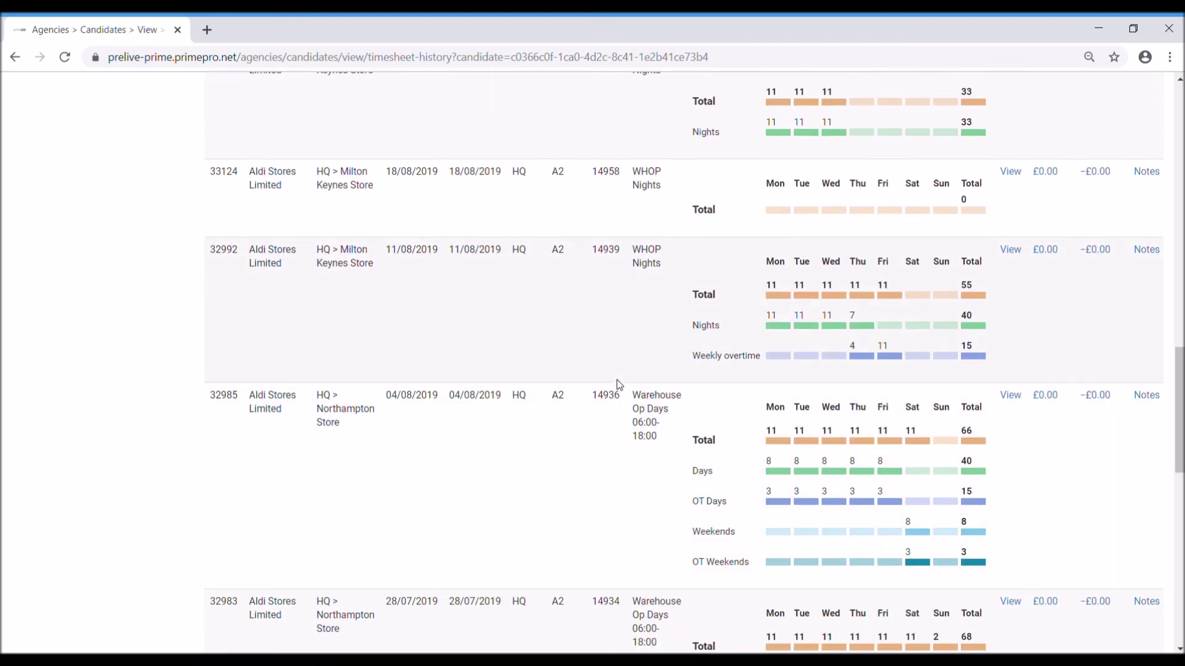
{"action": "scroll", "coordinate": [620, 388], "scroll_direction": "down", "scroll_amount": 3}
{"action": "scroll", "coordinate": [622, 388], "scroll_direction": "down", "scroll_amount": 6}
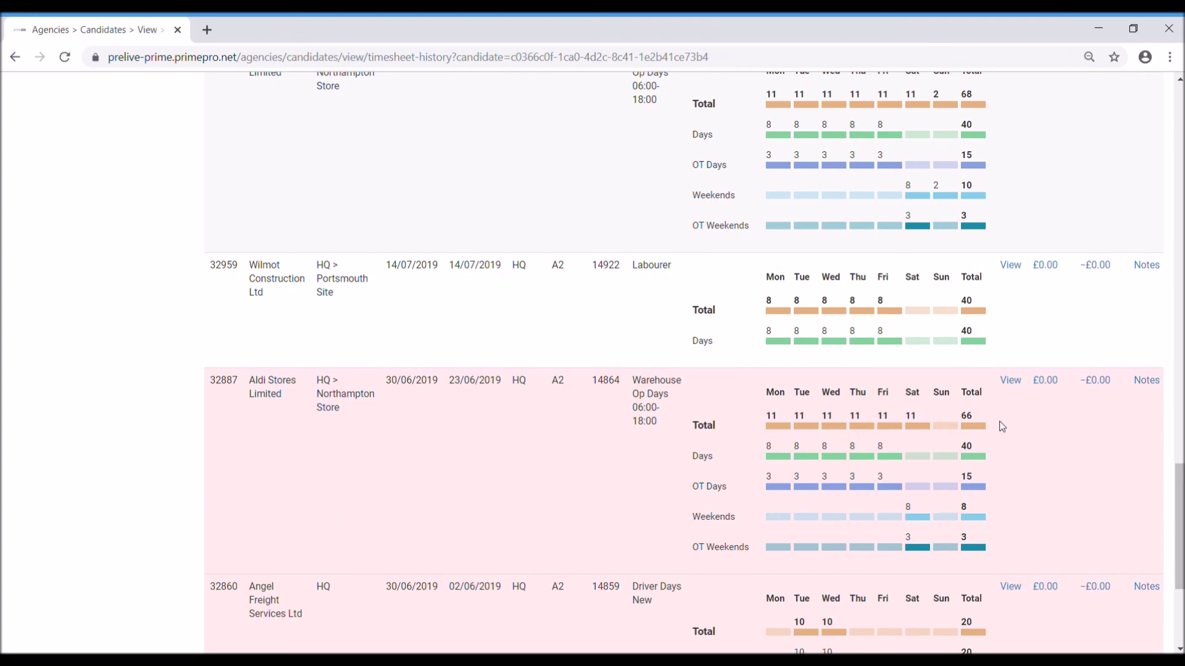
{"action": "scroll", "coordinate": [1002, 427], "scroll_direction": "up", "scroll_amount": 14}
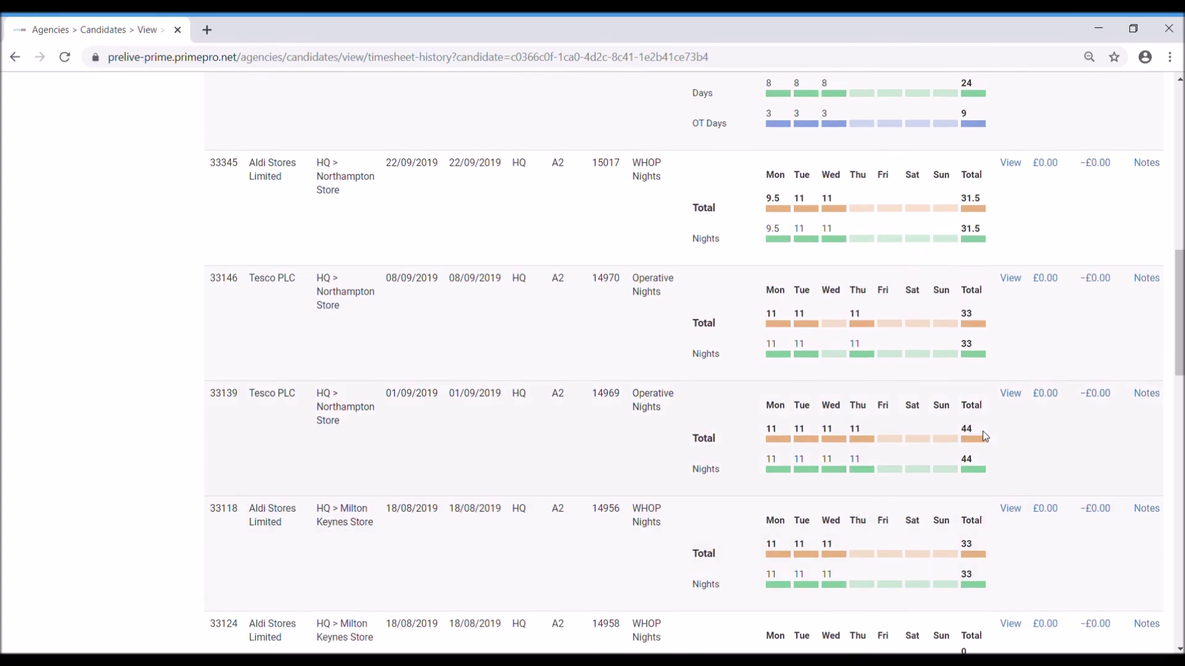
{"action": "scroll", "coordinate": [985, 435], "scroll_direction": "up", "scroll_amount": 12}
Step: Search the timesheets for 'tesco' and highlight the Northampton Store business unit
{"action": "left_click", "coordinate": [418, 248]}
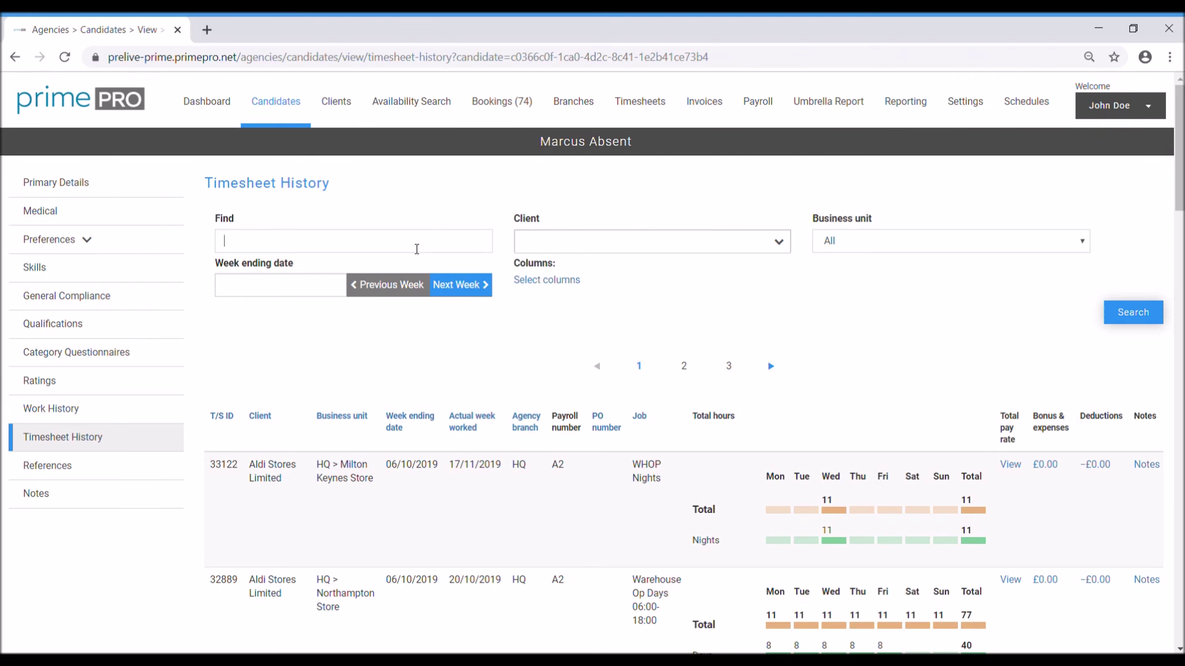
{"action": "type", "text": "tesco"}
{"action": "key", "text": "Return"}
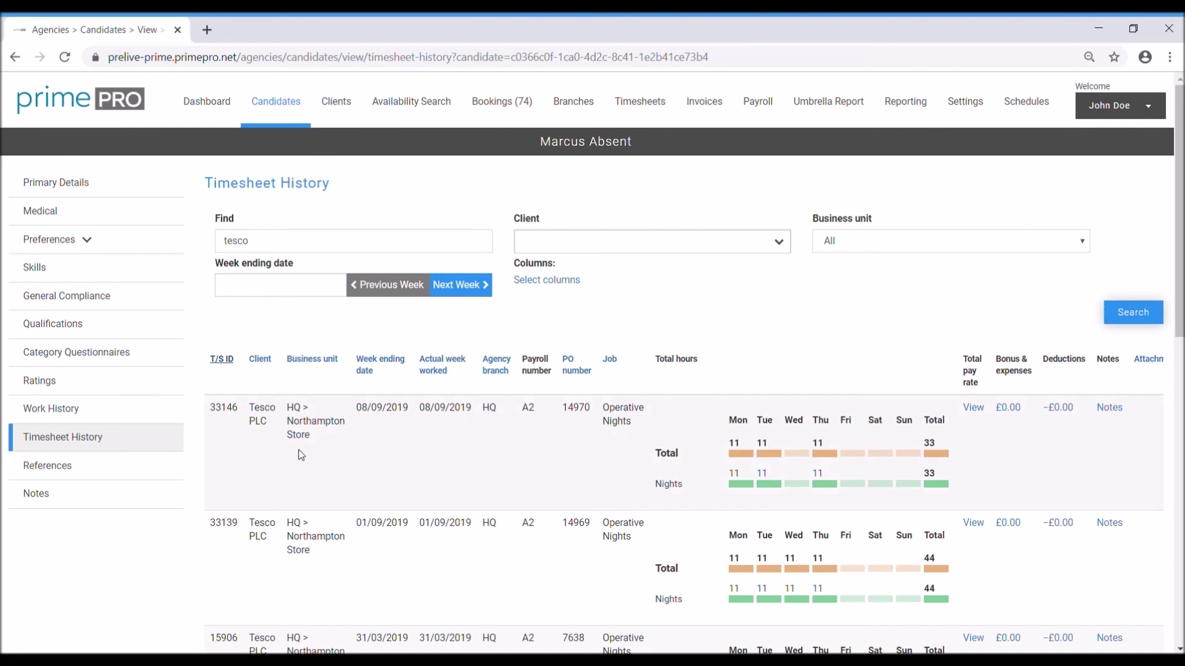
{"action": "left_click_drag", "start_coordinate": [321, 439], "coordinate": [287, 421]}
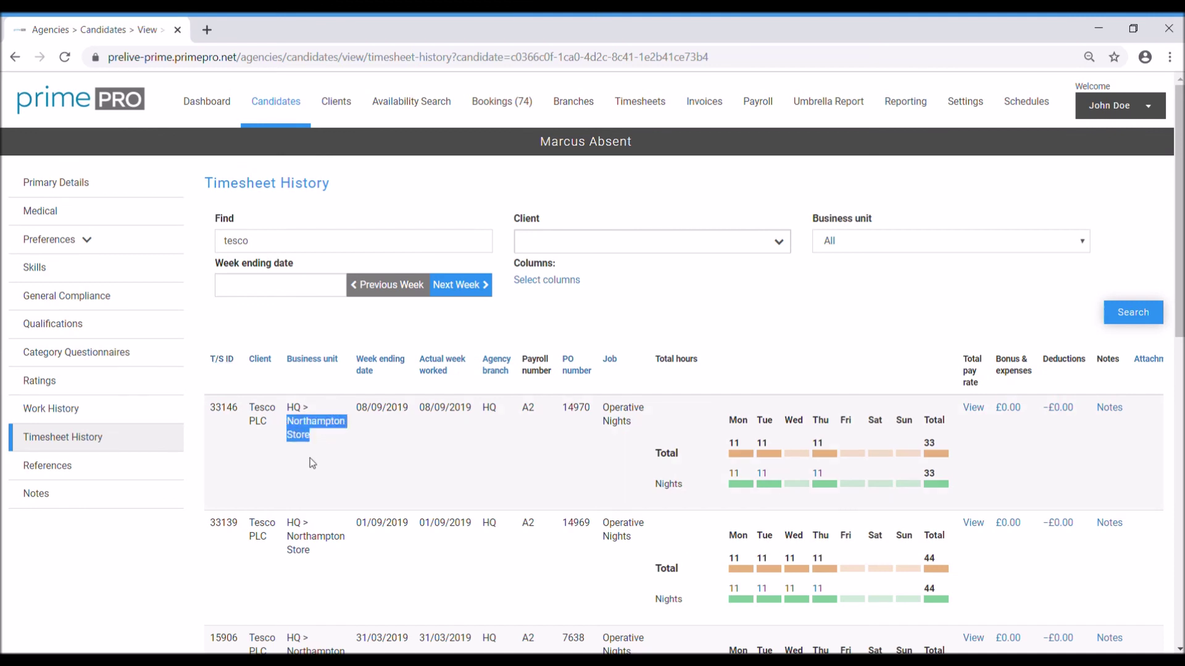
{"action": "left_click", "coordinate": [306, 442]}
{"action": "left_click_drag", "start_coordinate": [317, 439], "coordinate": [288, 422]}
{"action": "left_click", "coordinate": [317, 439]}
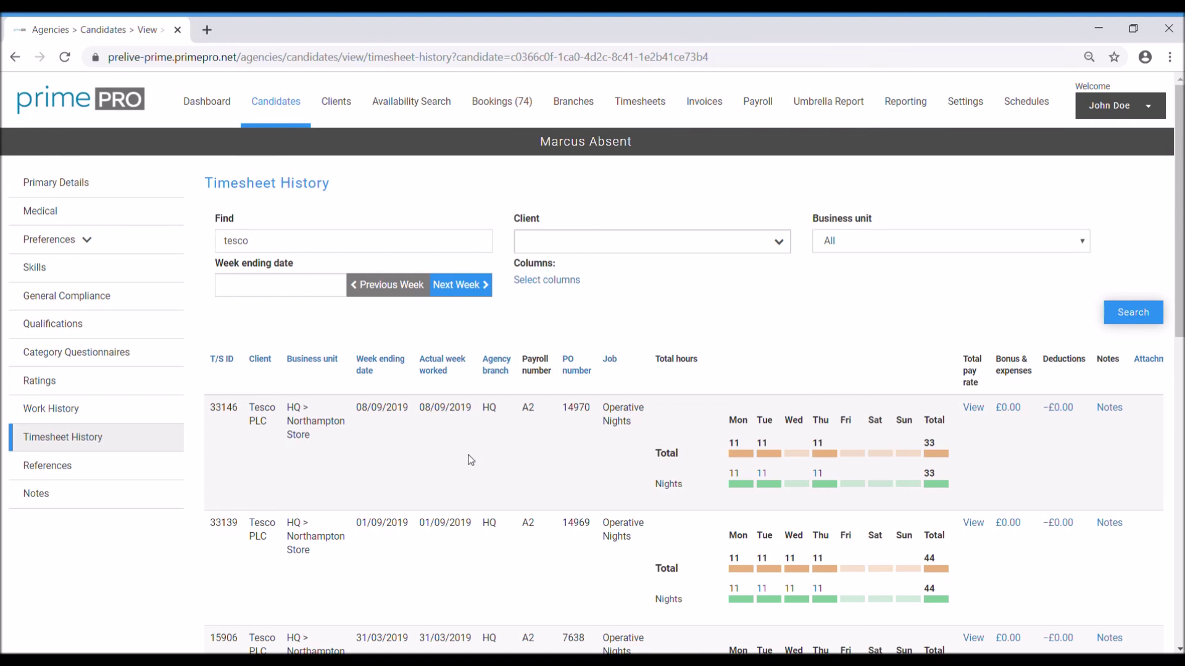
Step: Highlight the Operative Nights job and daily night hours, then view the 08/09/2019 timesheet's pay rates
{"action": "left_click_drag", "start_coordinate": [638, 428], "coordinate": [604, 404]}
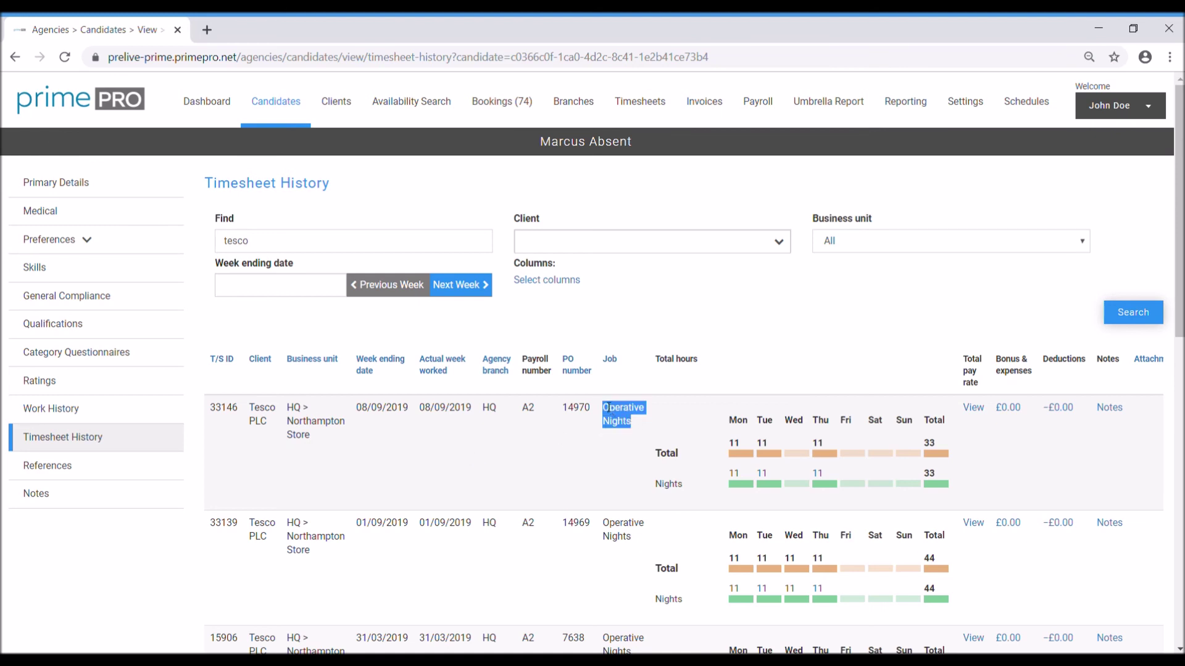
{"action": "left_click", "coordinate": [622, 419]}
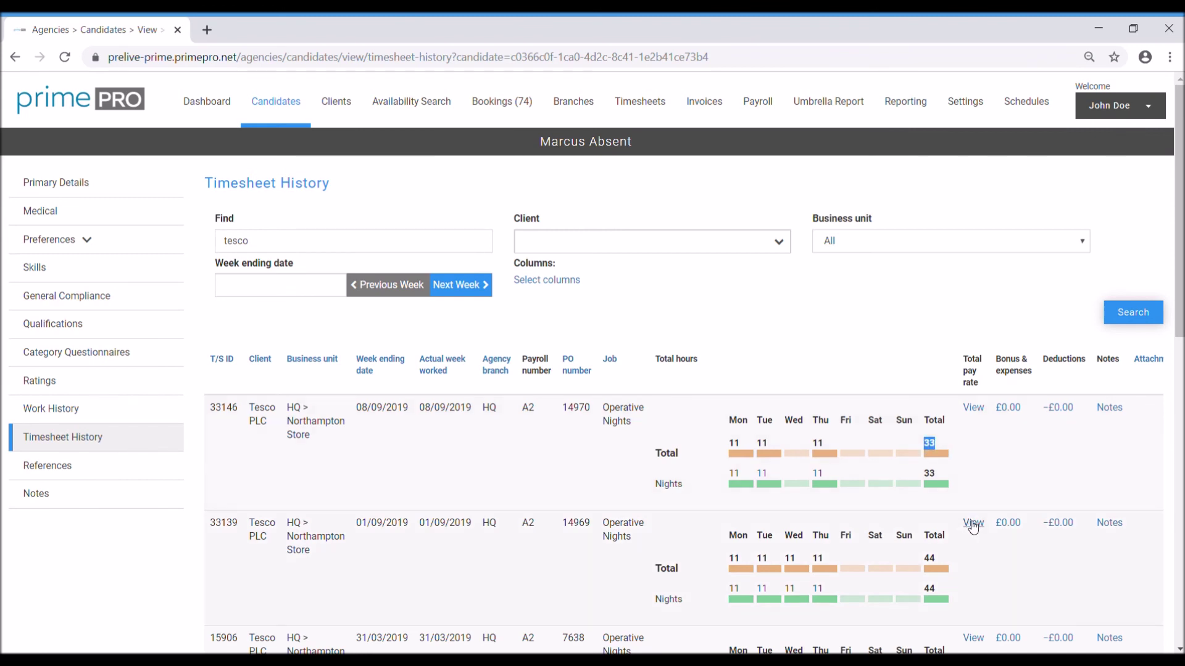
{"action": "left_click_drag", "start_coordinate": [841, 479], "coordinate": [779, 473]}
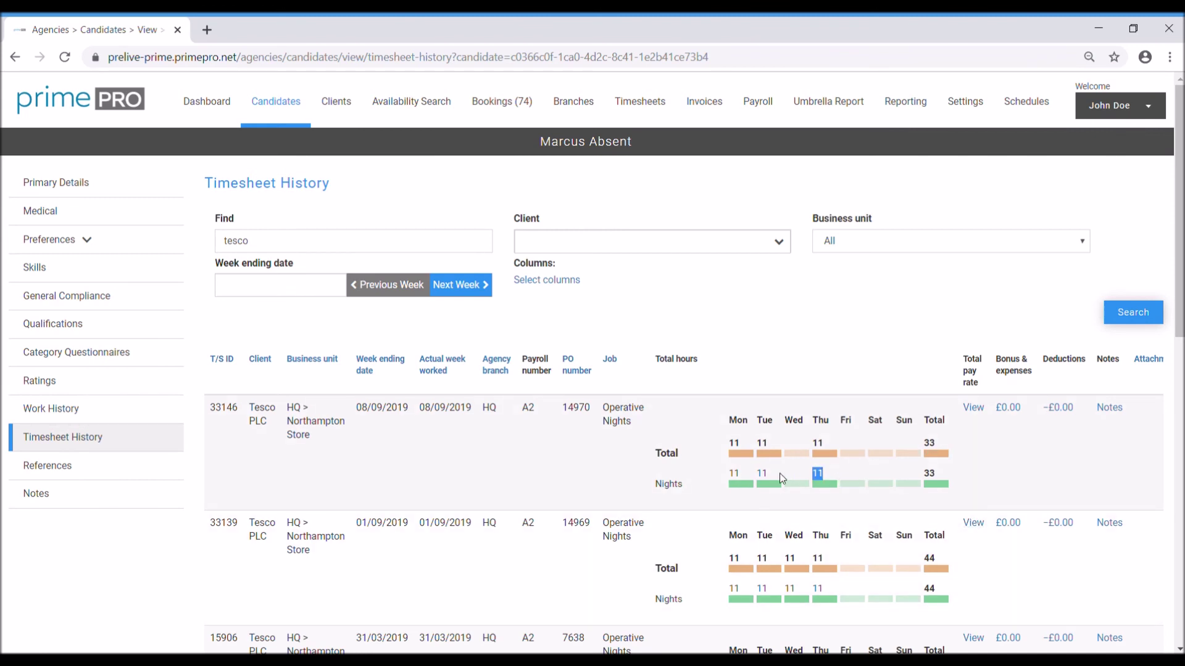
{"action": "left_click", "coordinate": [722, 479]}
{"action": "left_click", "coordinate": [982, 413]}
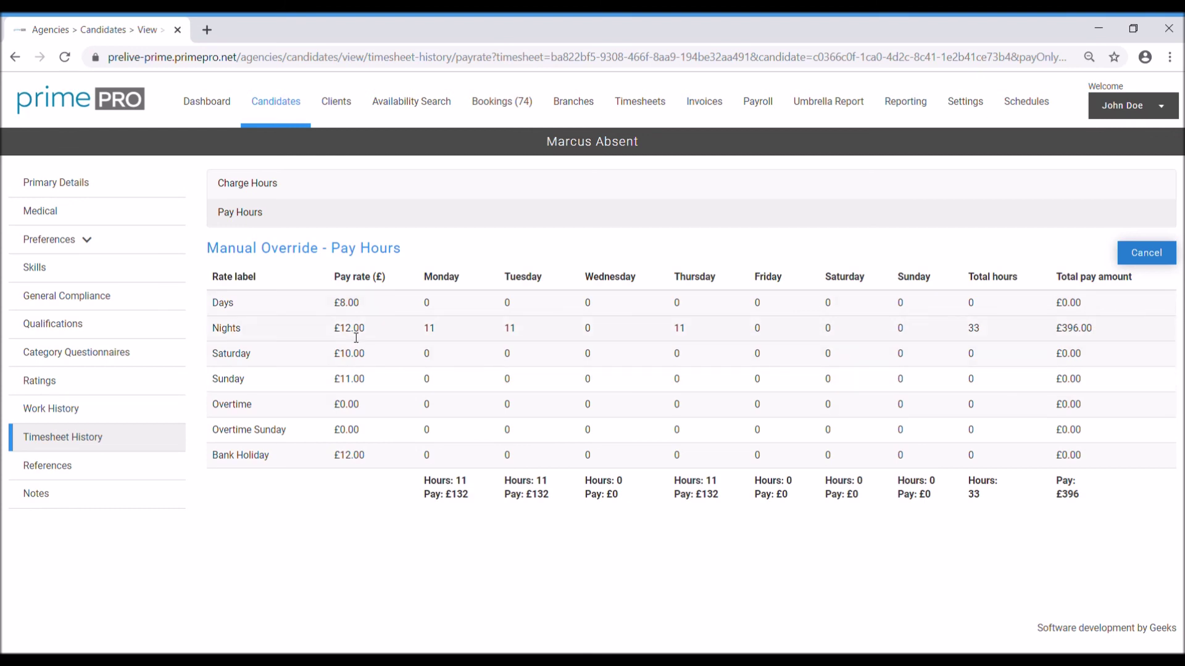
Step: Switch to Charge Hours to compare rates, then return to the unfiltered Timesheet History
{"action": "left_click", "coordinate": [282, 184]}
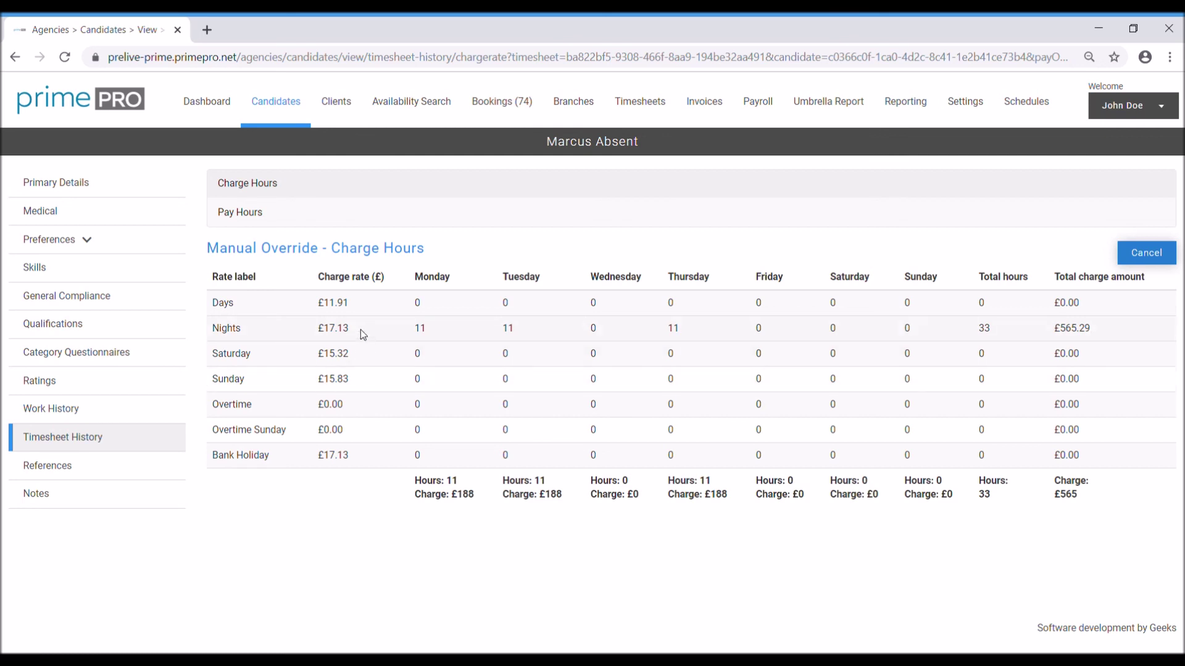
{"action": "left_click", "coordinate": [87, 451]}
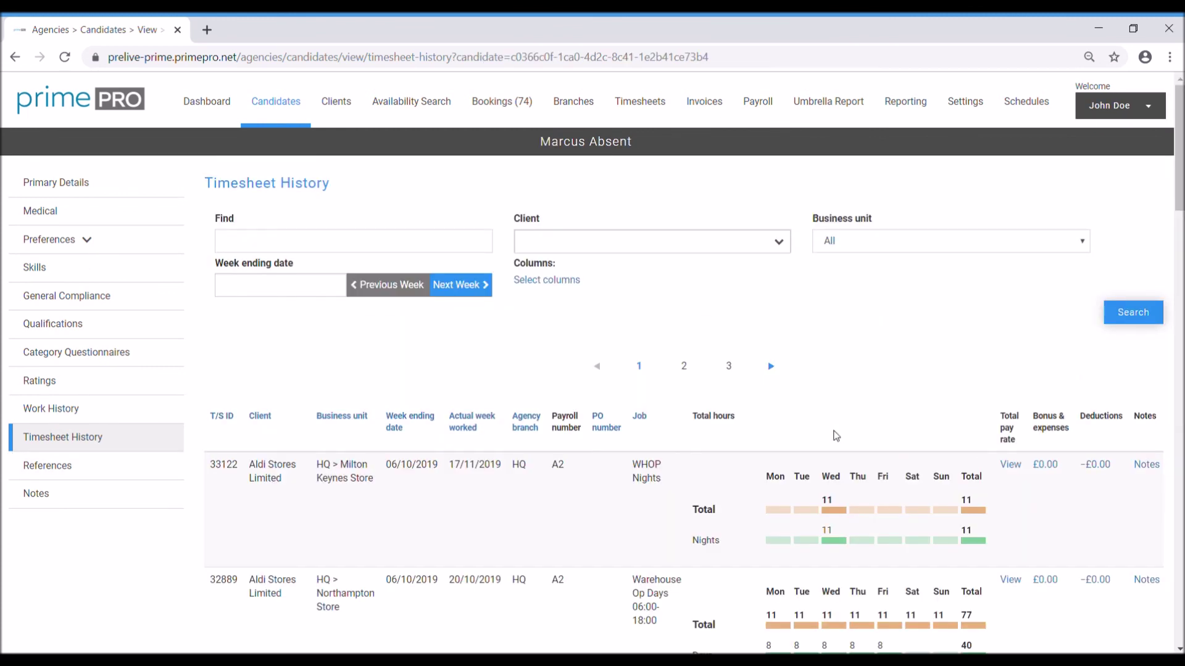
Step: Open the candidate's References section from the sidebar
{"action": "scroll", "coordinate": [555, 423], "scroll_direction": "down", "scroll_amount": 1}
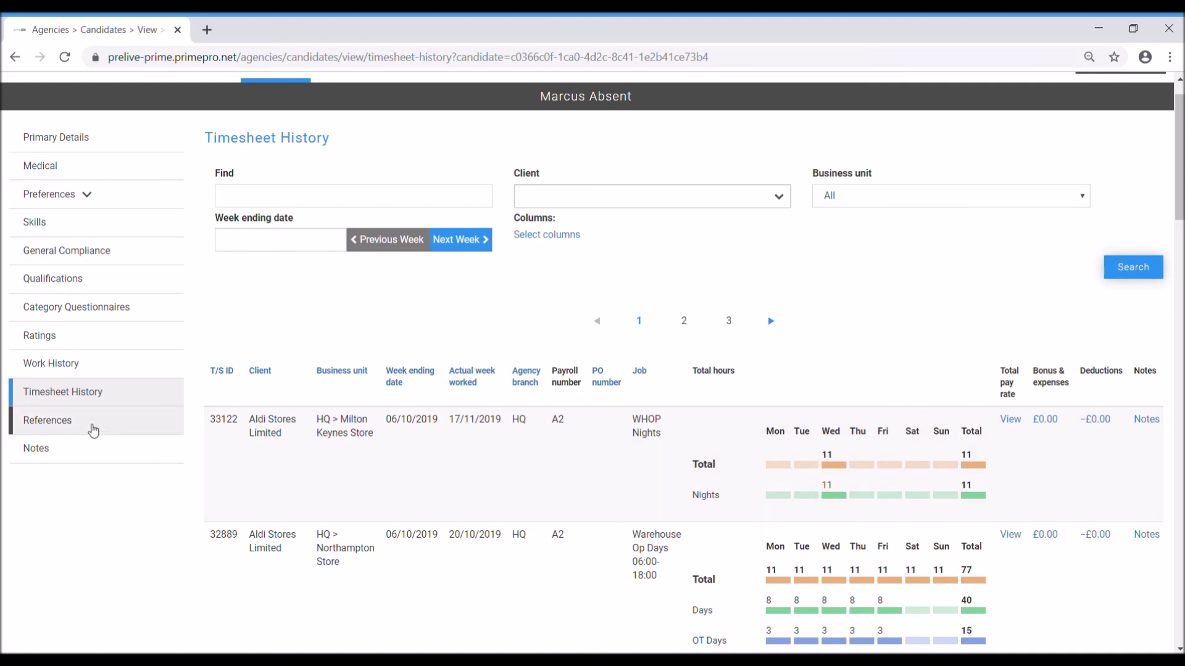
{"action": "left_click", "coordinate": [94, 426]}
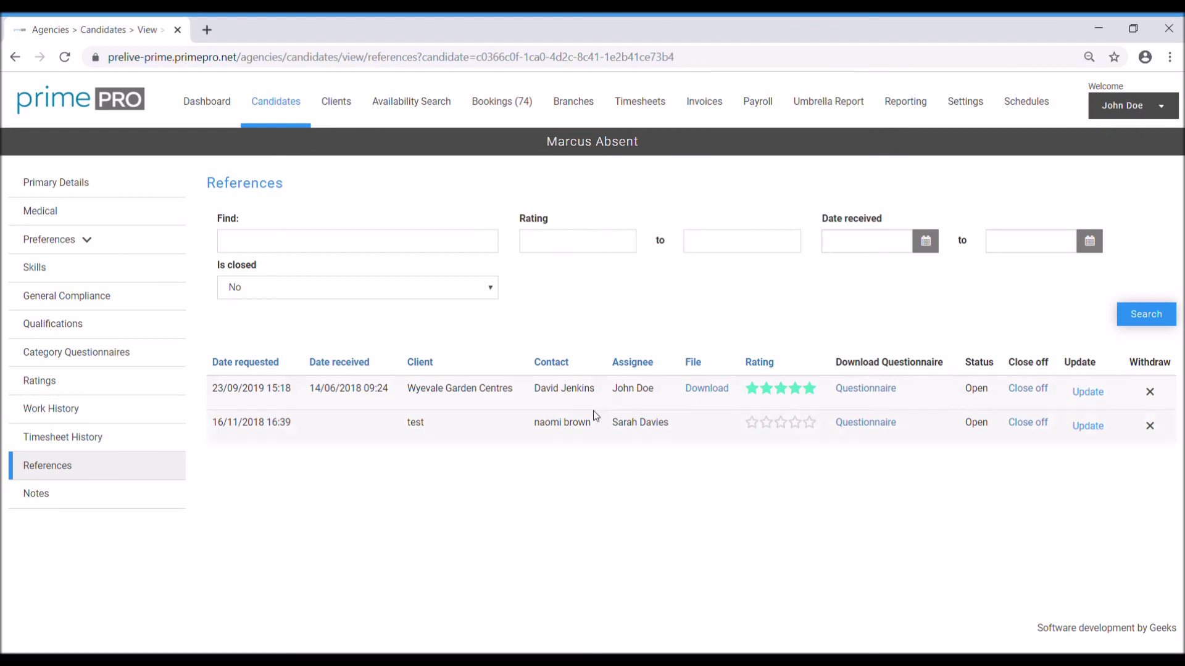
Step: Open Notes, start and cancel a new note, then return to the Candidates list
{"action": "left_click", "coordinate": [102, 500]}
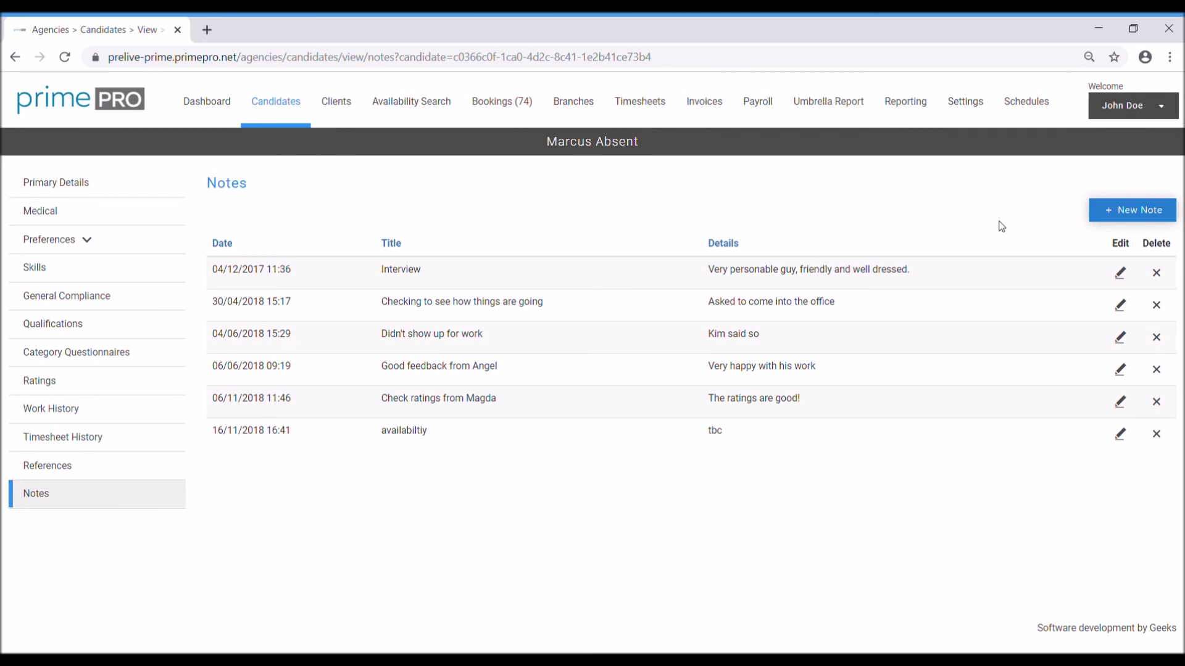
{"action": "left_click", "coordinate": [1109, 209]}
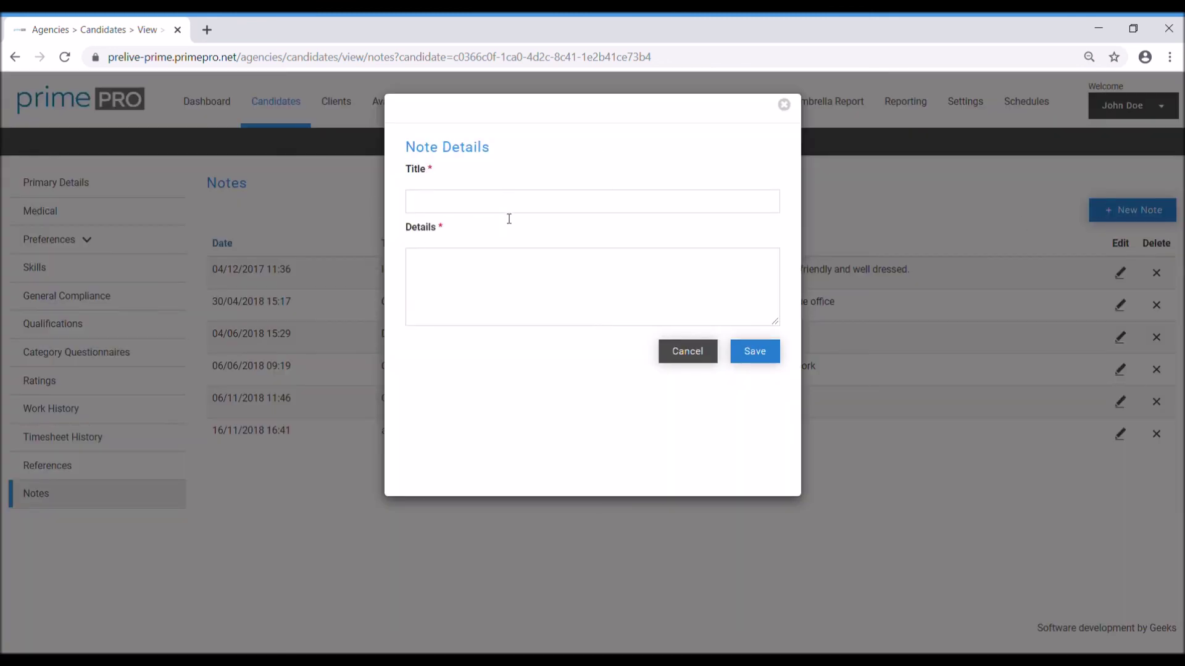
{"action": "left_click", "coordinate": [691, 353]}
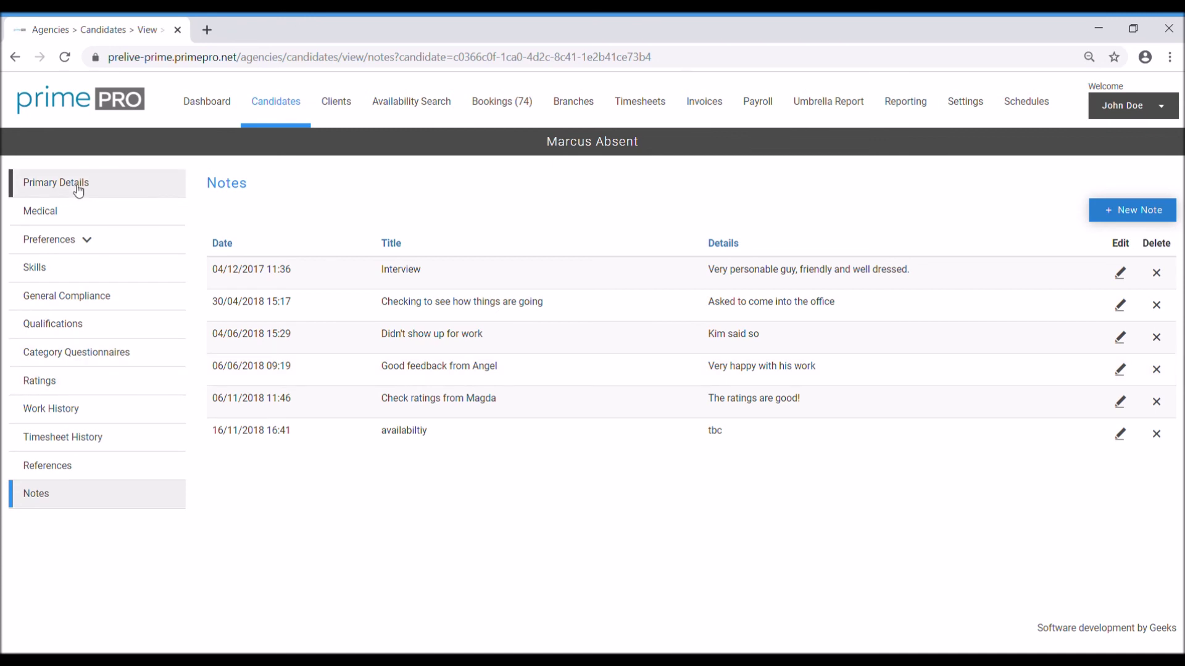
{"action": "left_click", "coordinate": [278, 115]}
Step: Search the candidates for one surname, then delete that search text
{"action": "left_click", "coordinate": [273, 221]}
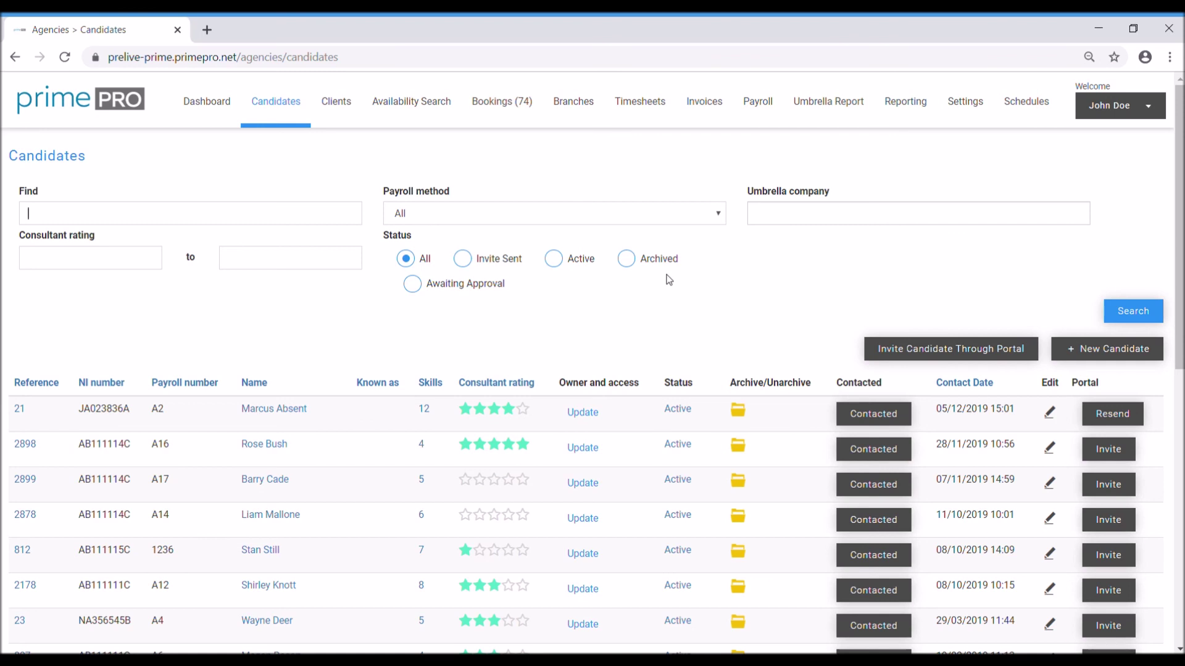
{"action": "type", "text": "mor"}
{"action": "left_click", "coordinate": [63, 222]}
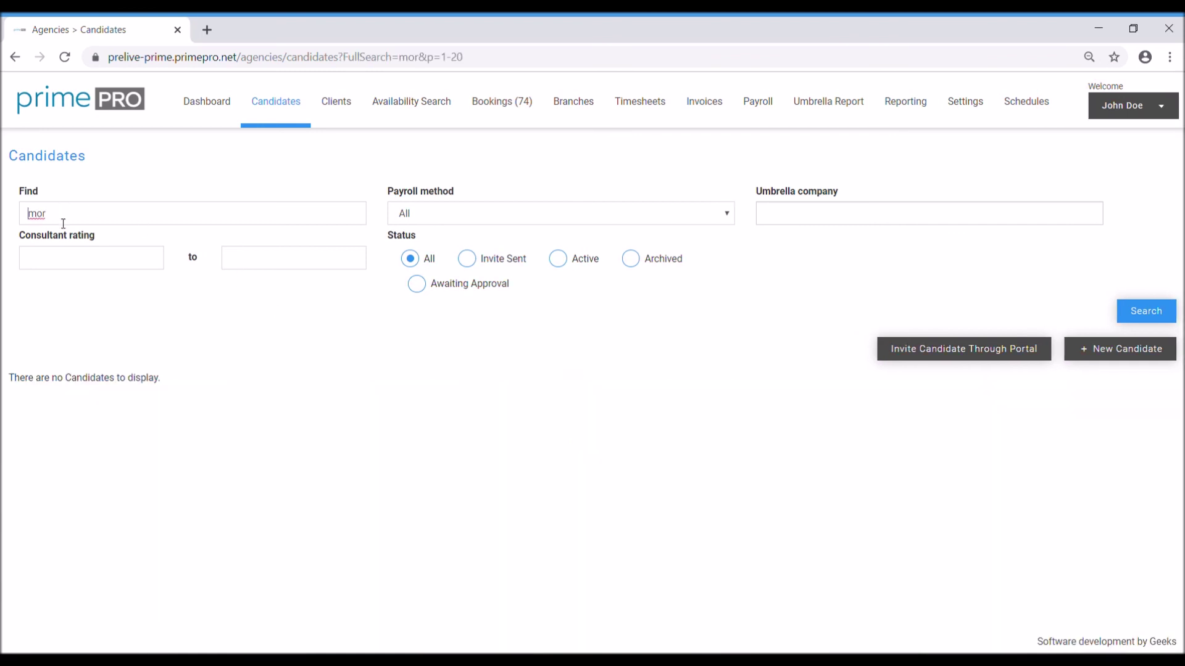
{"action": "type", "text": "eton"}
{"action": "left_click_drag", "start_coordinate": [78, 223], "coordinate": [2, 214]}
{"action": "key", "text": "BackSpace"}
Step: Search for a second surname returning two Invite Sent matches, then clear the search field
{"action": "type", "text": "jones"}
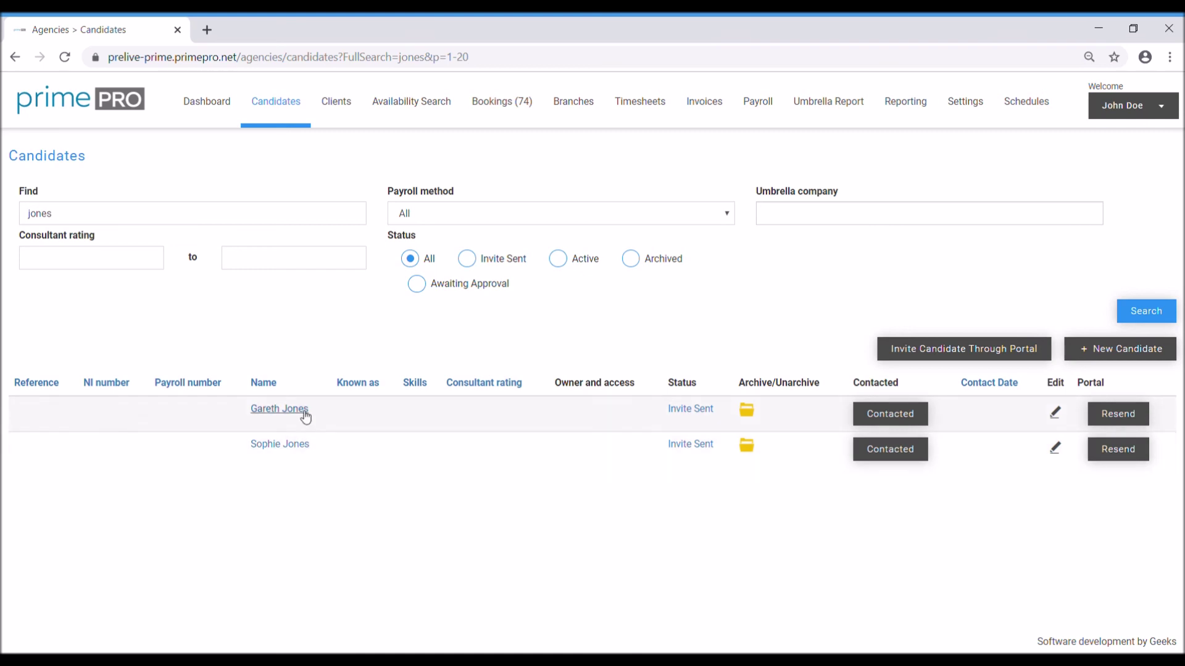
{"action": "left_click_drag", "start_coordinate": [102, 223], "coordinate": [2, 228]}
{"action": "key", "text": "BackSpace"}
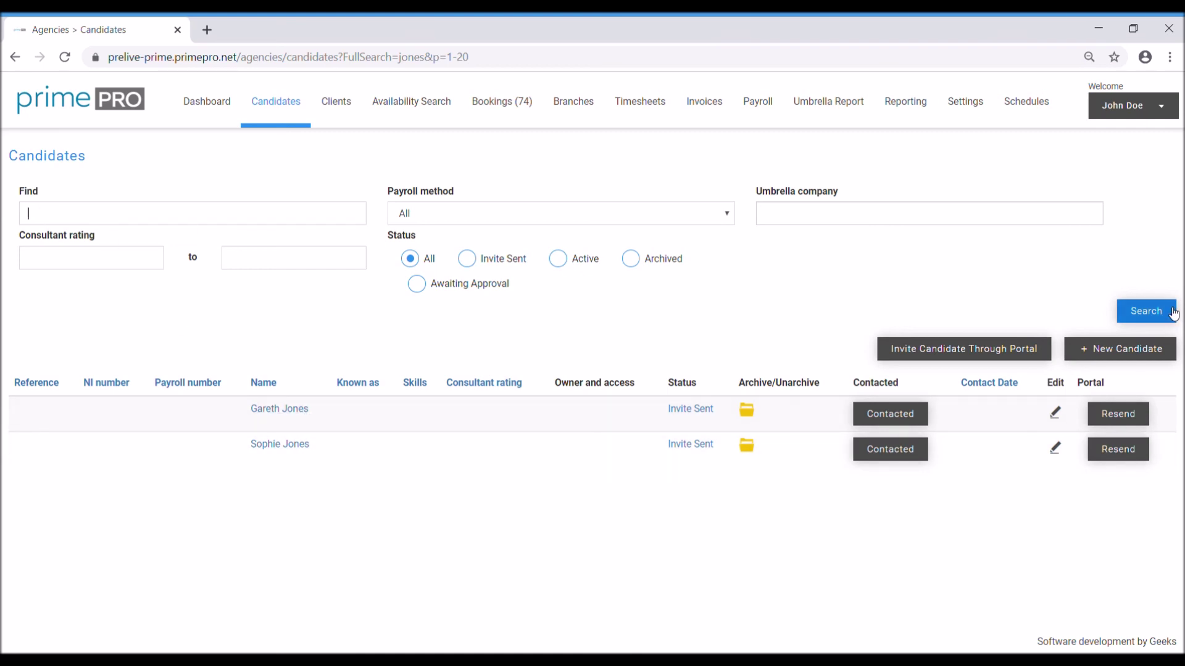